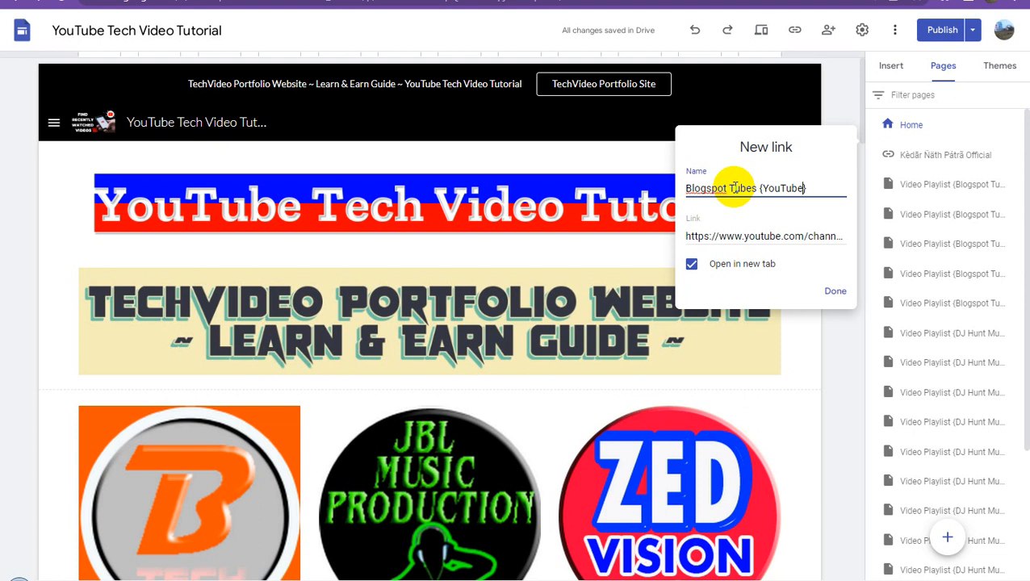
- Complete the new link's name as "Blogspot Tubes {YouTube Ch.}" and add it to the site's pages
text(C)
text(ha)
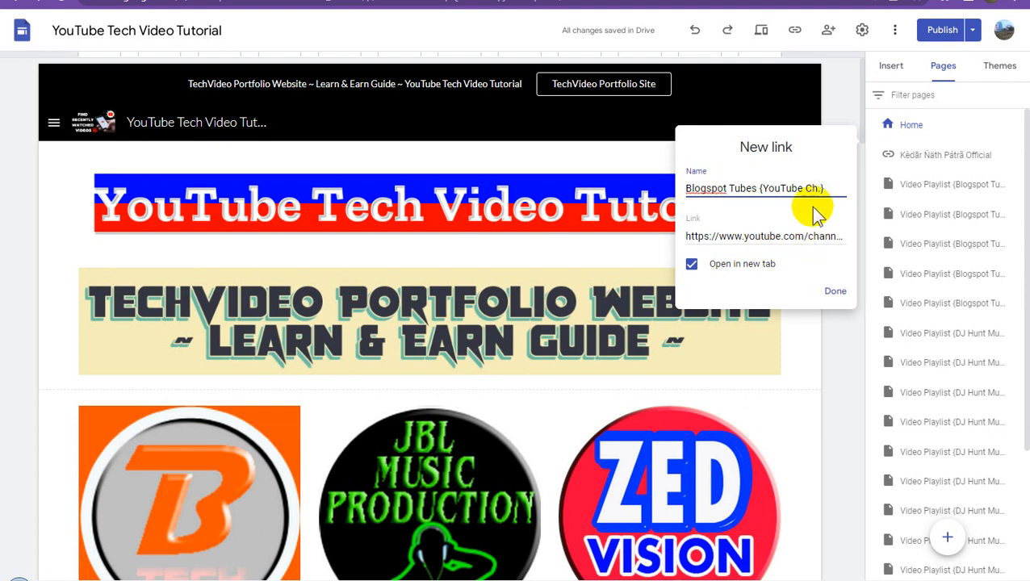
click(836, 292)
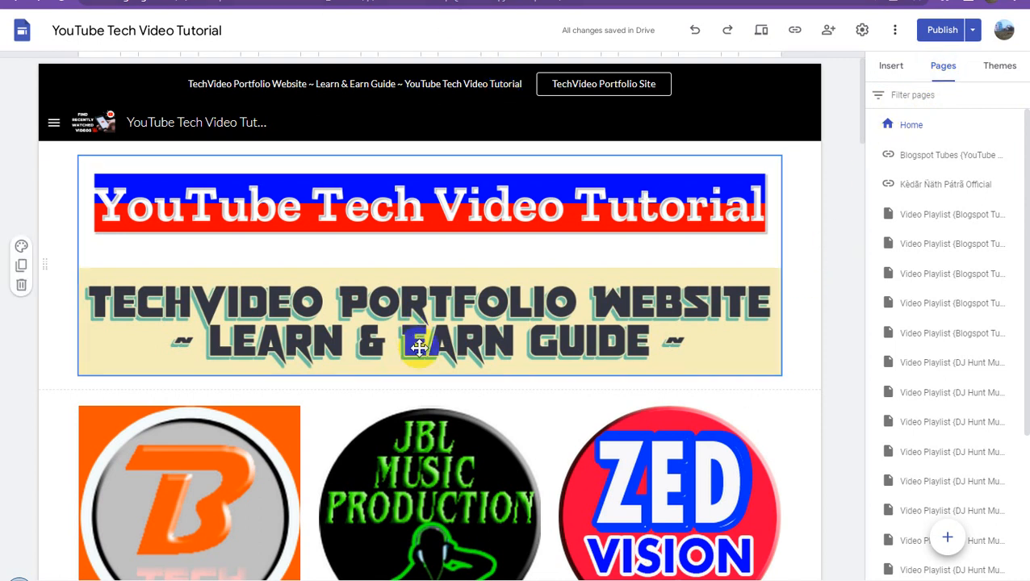
scroll(416, 340, down, 2)
right_click(425, 352)
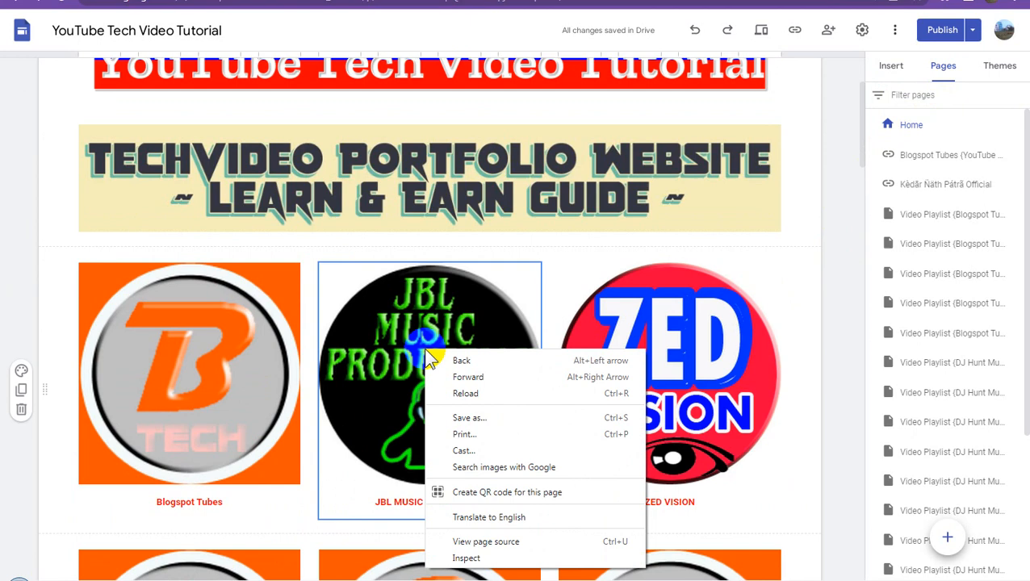
click(837, 169)
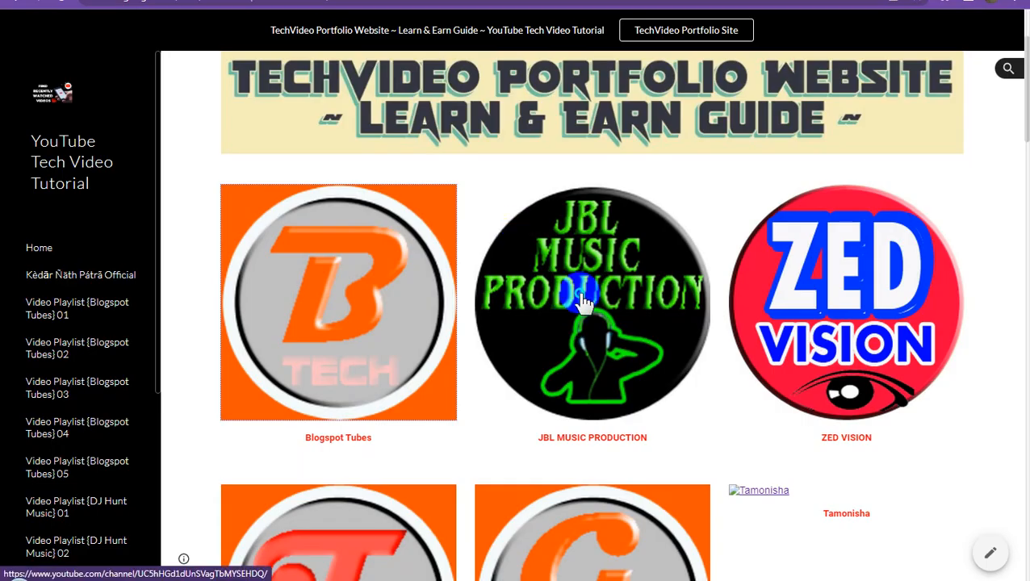
- Copy the JBL MUSIC PRODUCTION logo's link address from the published site and paste it as the address of a new link in the site editor
right_click(581, 294)
click(649, 405)
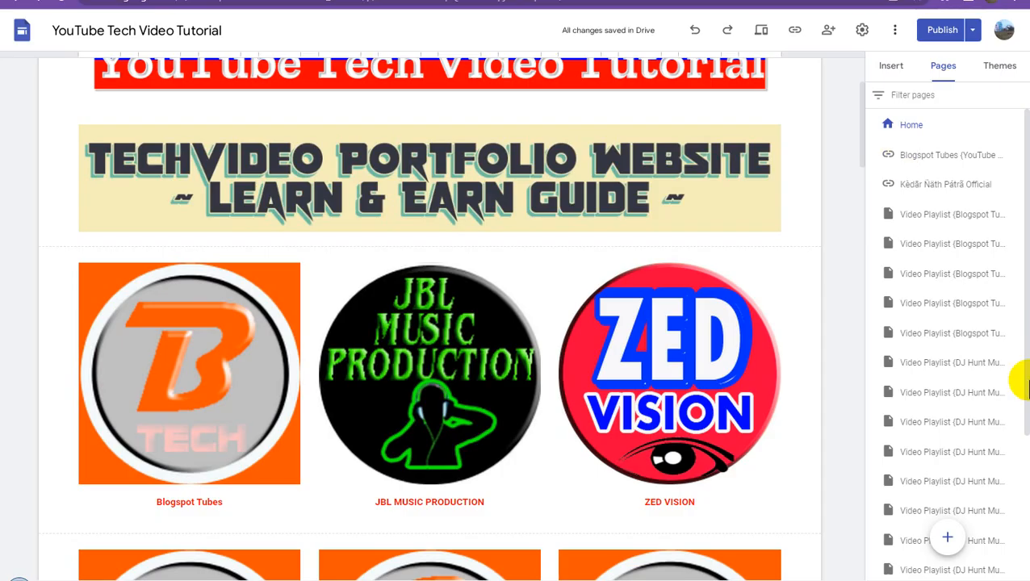
mouse_move(948, 537)
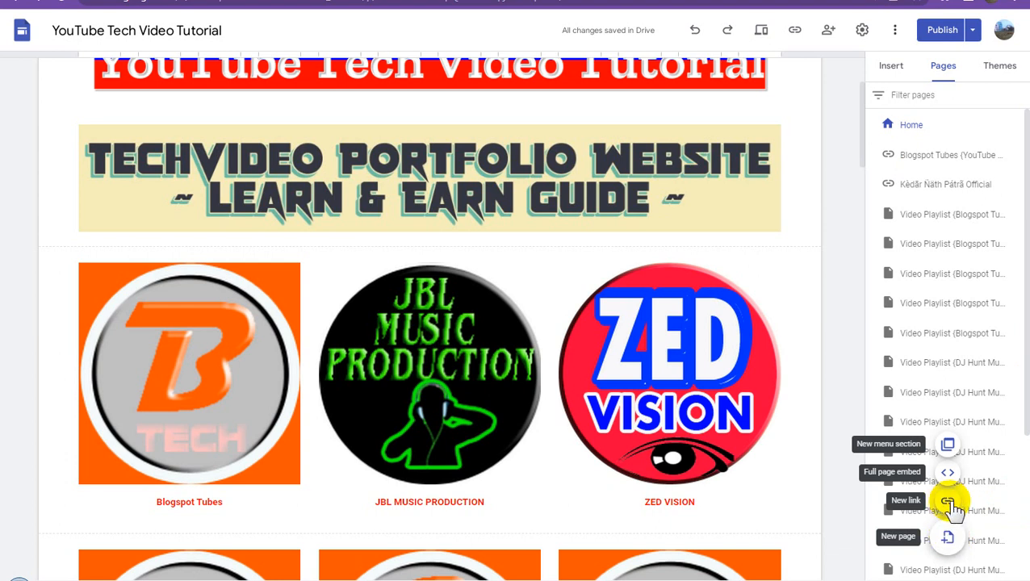
click(949, 504)
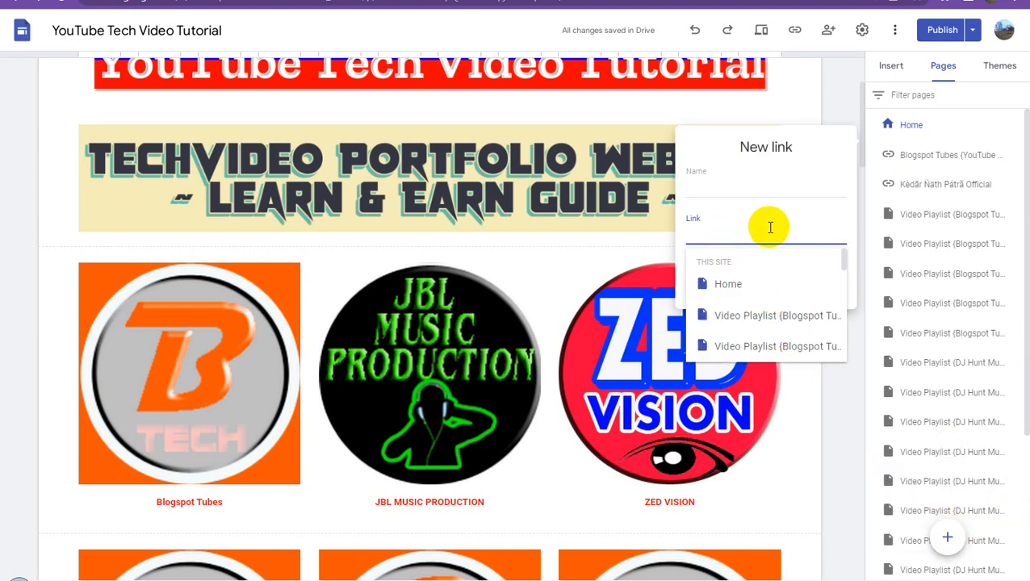
key(ctrl+v)
- Name the new link "JBL MUSIC {YouTube Ch.}" and add it to the site's pages
click(720, 193)
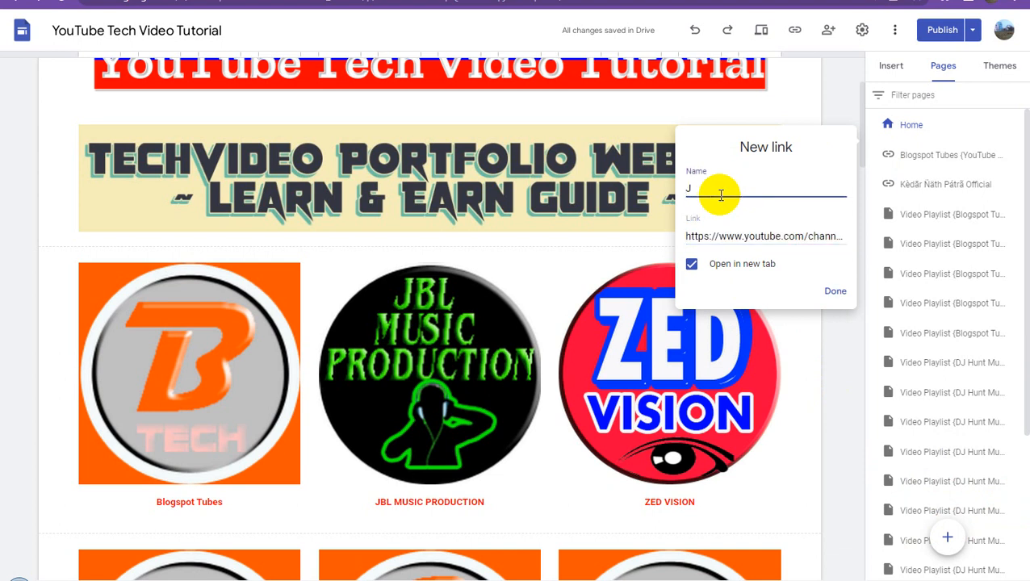
text(JBL MUSIC {YouTube C)
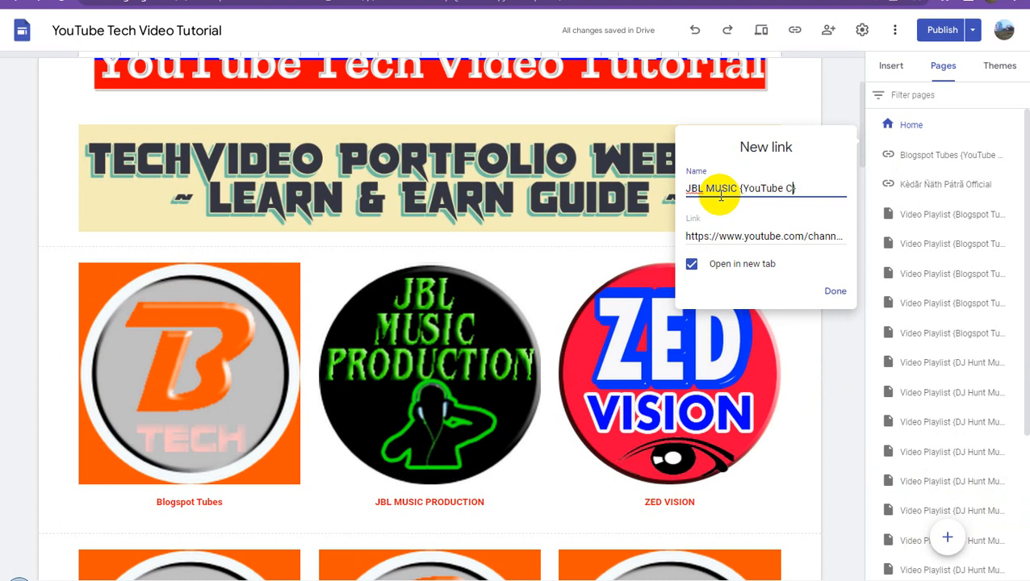
text(h.)
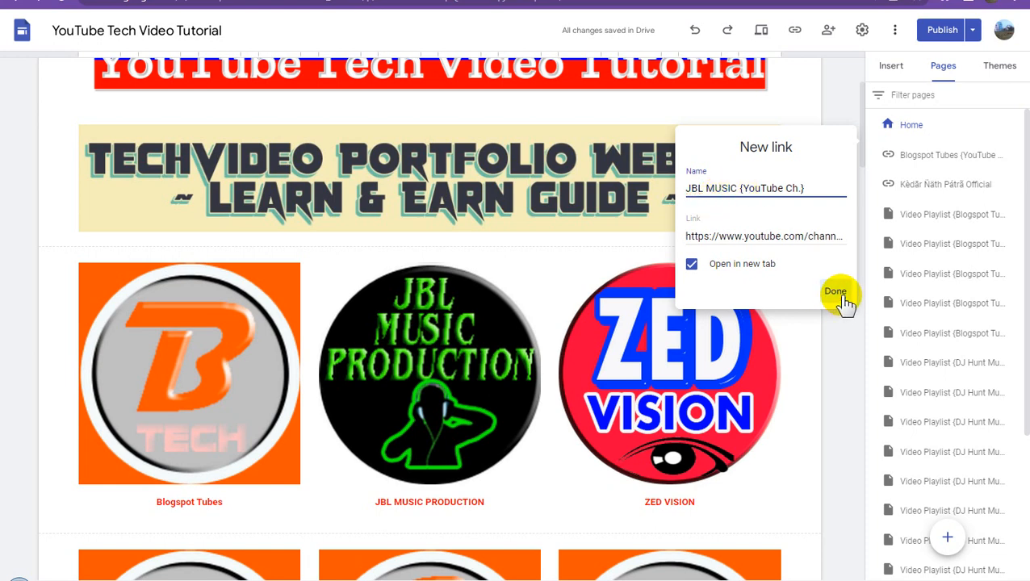
click(842, 300)
- Copy the ZED VISION logo's link address from the published site and paste it as the address of a new link in the editor
click(528, 0)
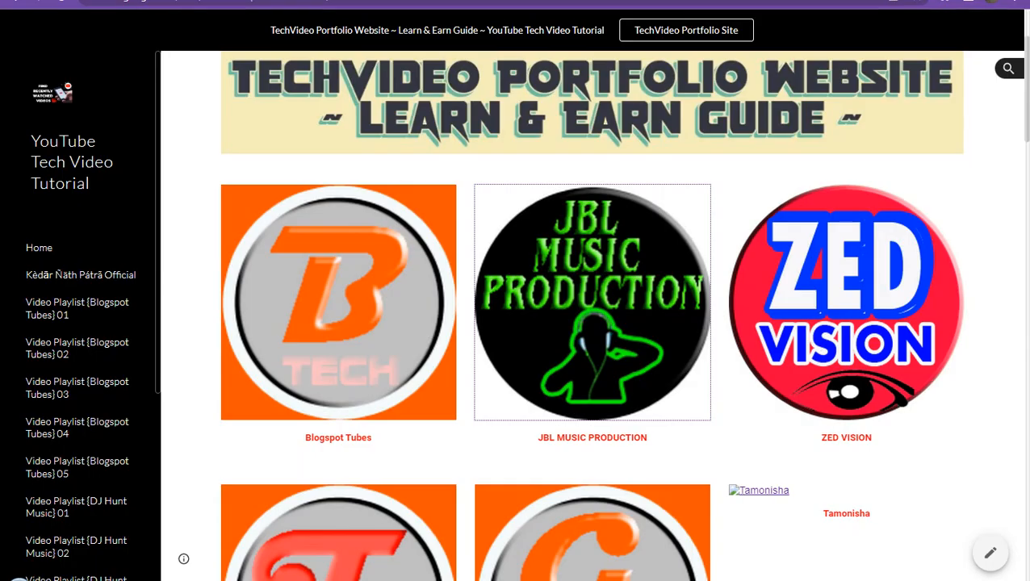
scroll(843, 279, down, 1)
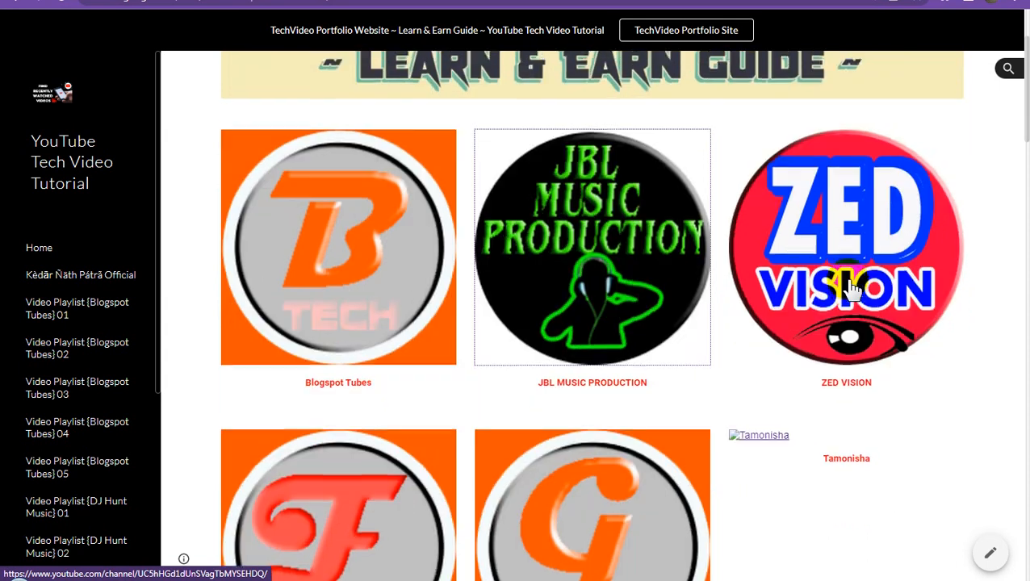
right_click(848, 219)
click(878, 324)
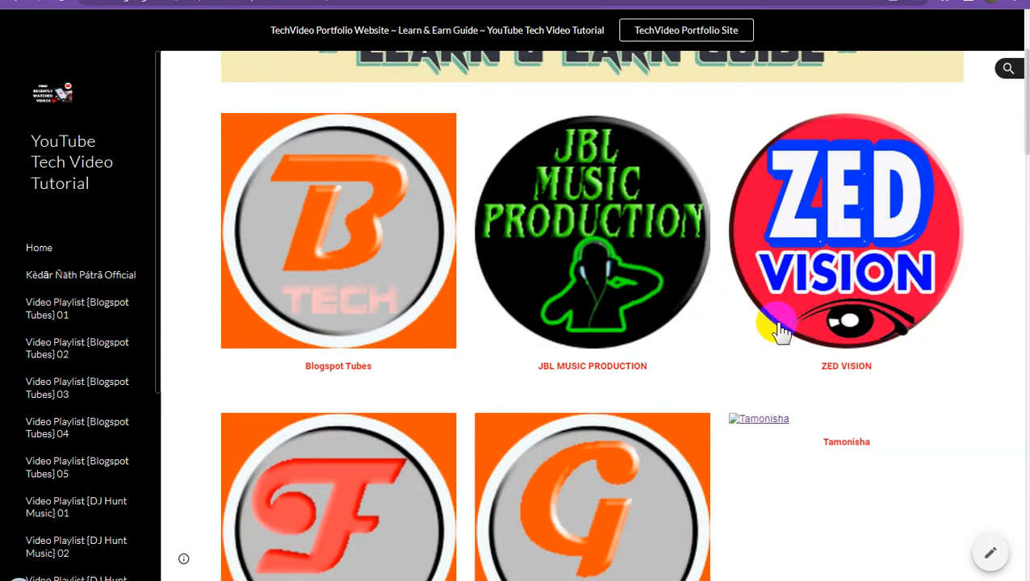
click(355, 1)
mouse_move(952, 546)
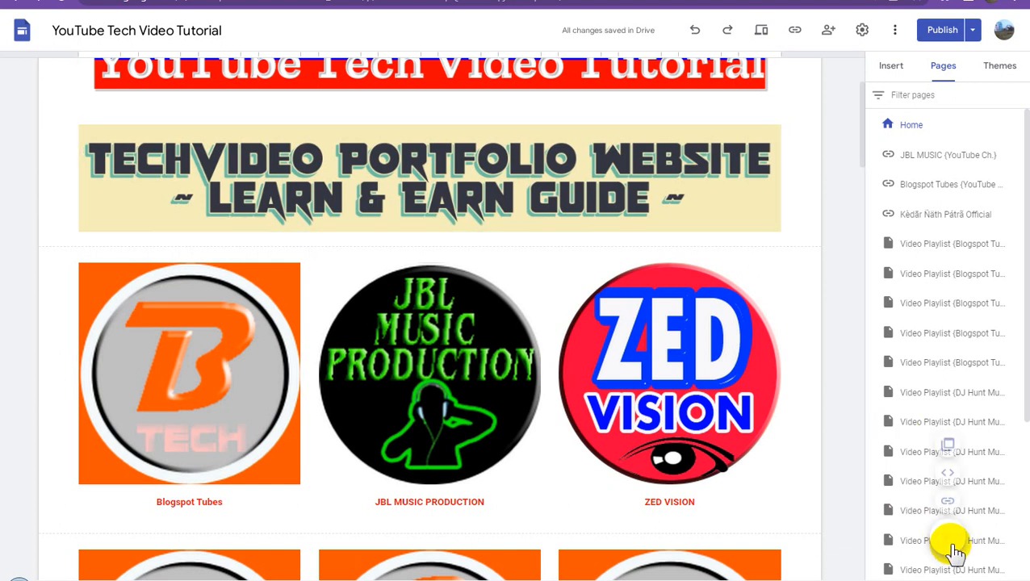
click(947, 502)
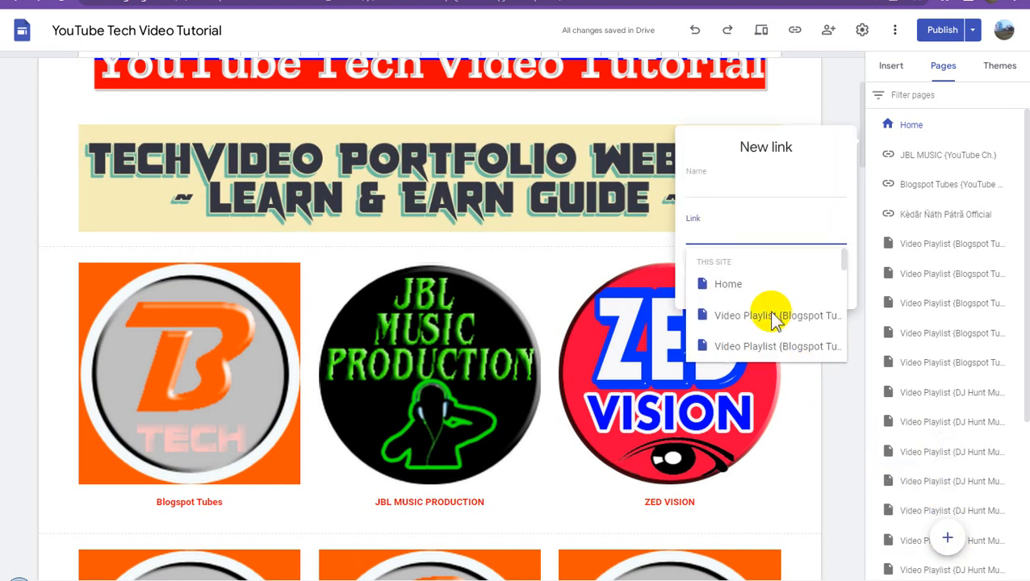
key(ctrl+v)
- Name the new link "ZED VISION {YouTube Ch.}" and add it to the site's pages
click(737, 187)
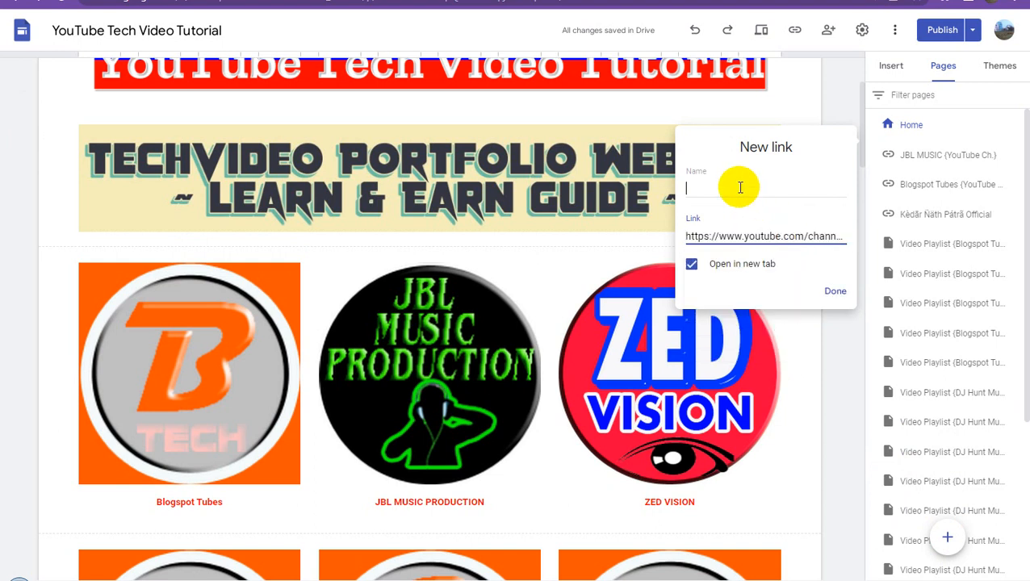
text(ZED VISION)
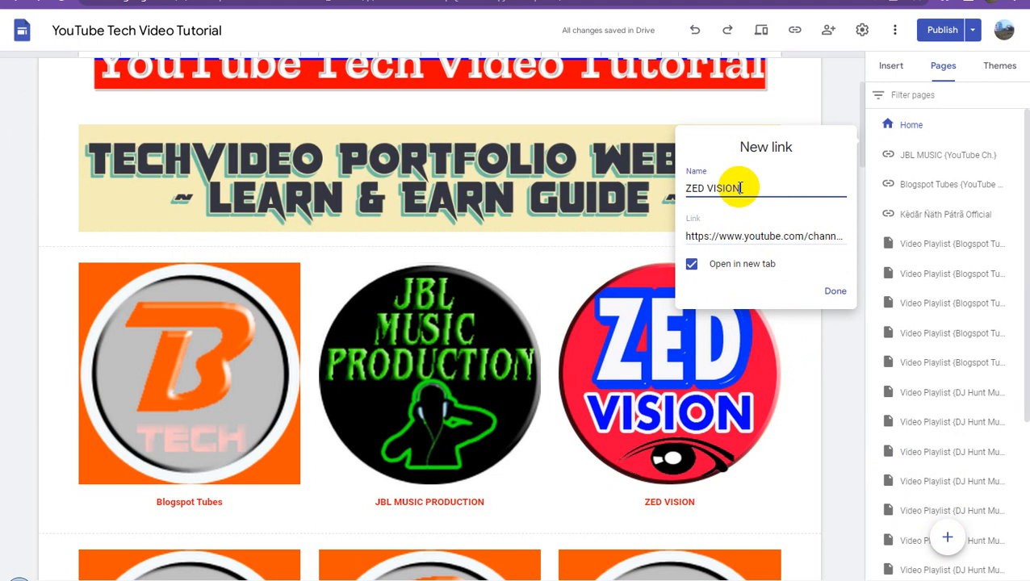
text( (YouTube Ch.)
click(836, 290)
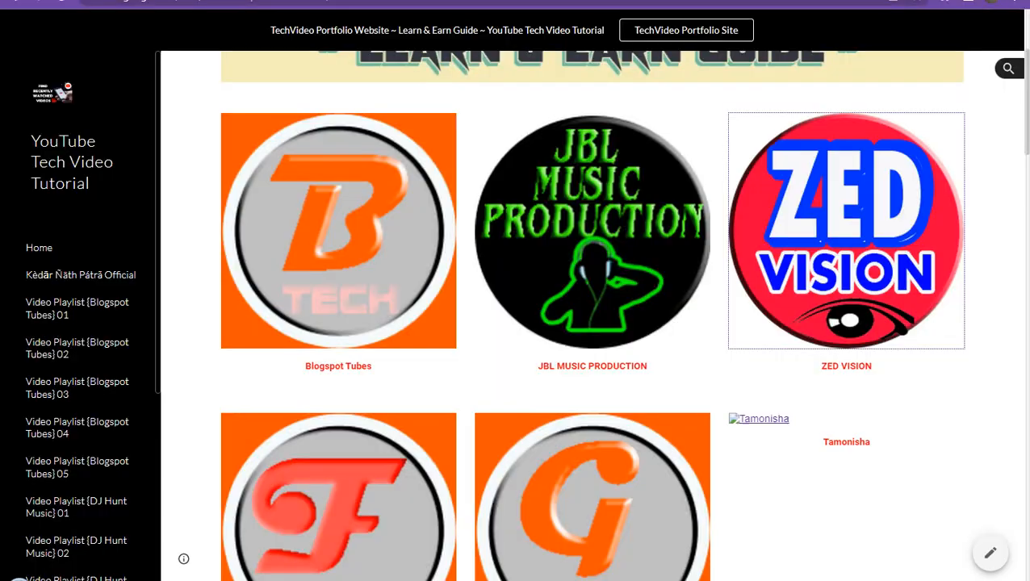
- Copy the FB Tutorial Video logo's link address from the published site and paste it as the address of a new link in the editor
scroll(632, 333, down, 2)
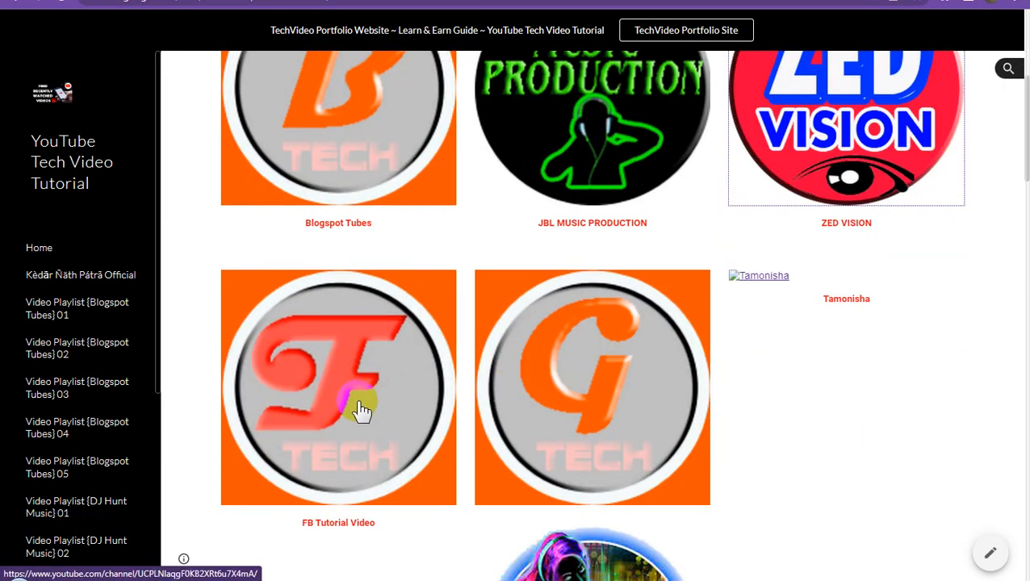
right_click(360, 407)
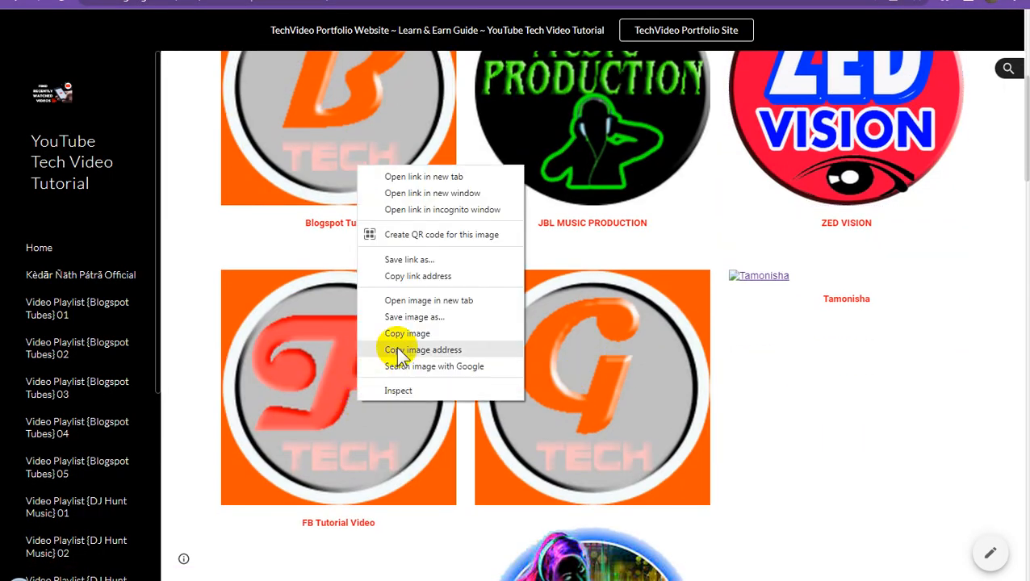
click(439, 276)
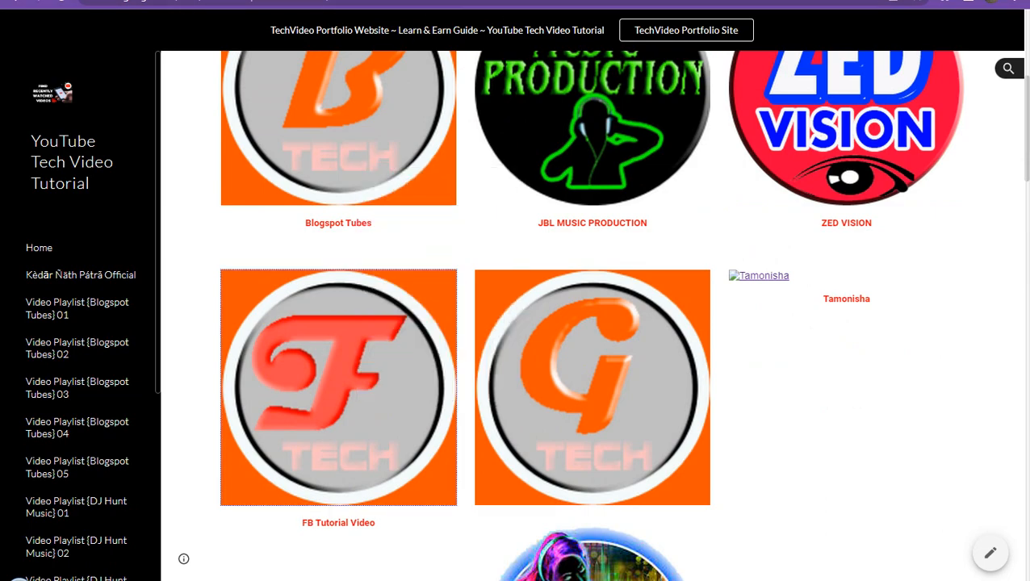
key(ctrl+shift+Tab)
mouse_move(950, 538)
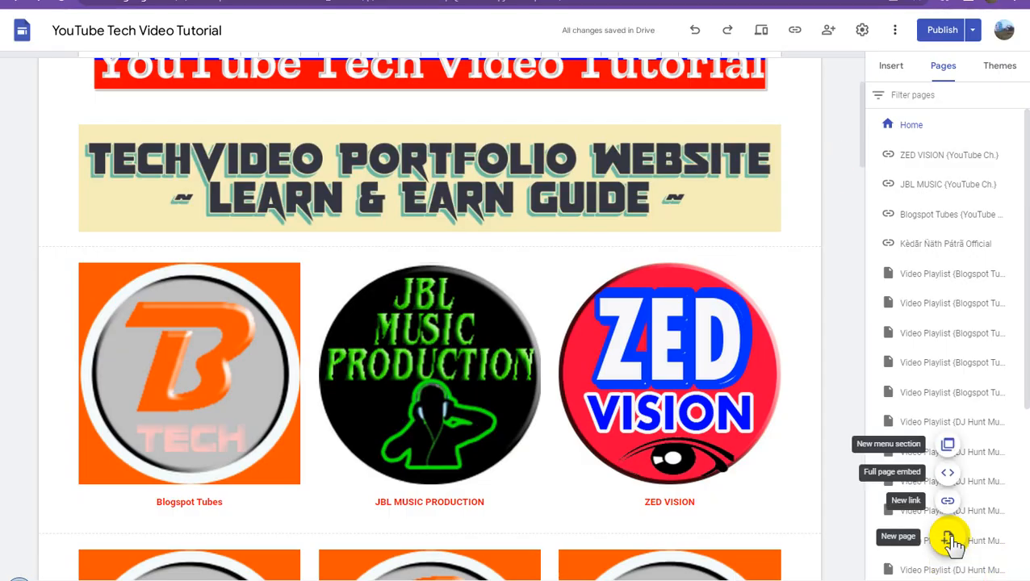
click(946, 501)
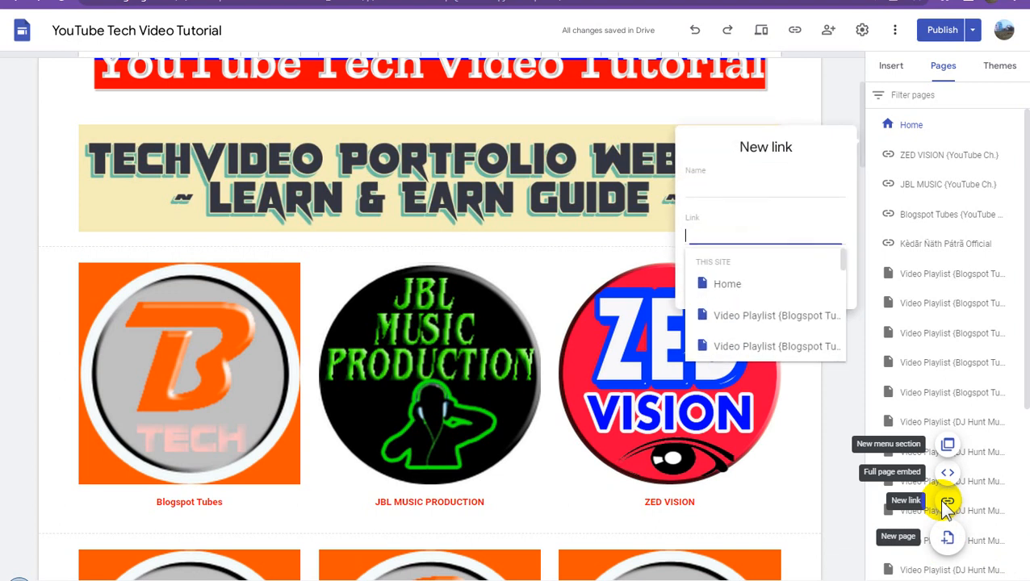
key(ctrl+v)
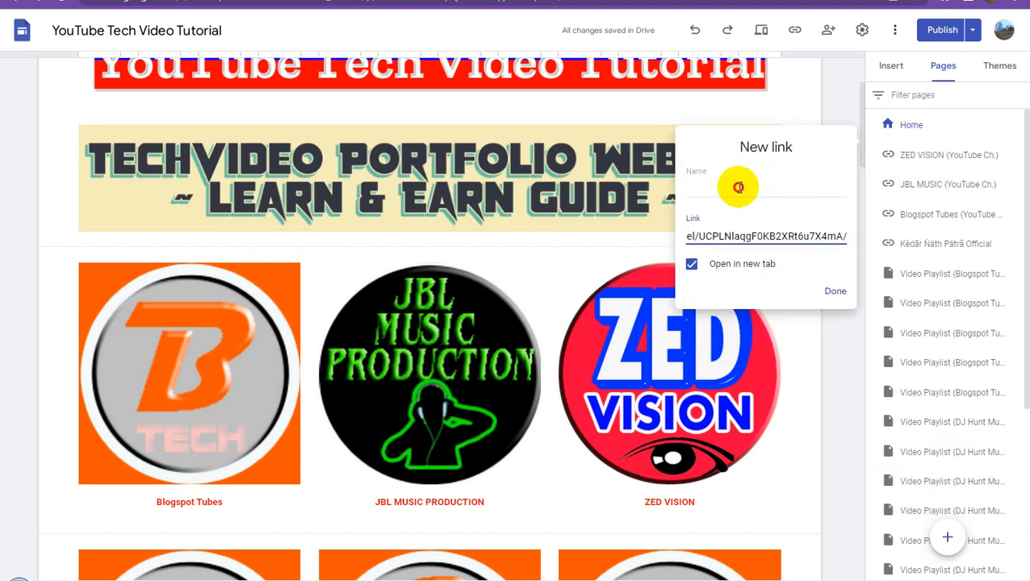
- Name the new link "FB Tutorial Video {YouTube Ch.}" and add it to the site's pages
click(737, 186)
text(FB Tuto)
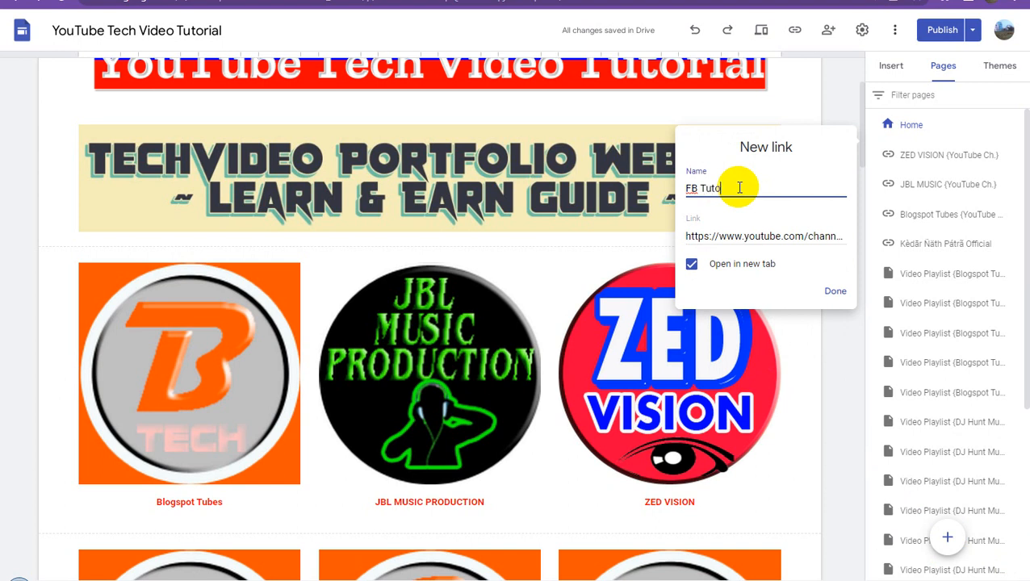
text(rial Video {YouTube Ch)
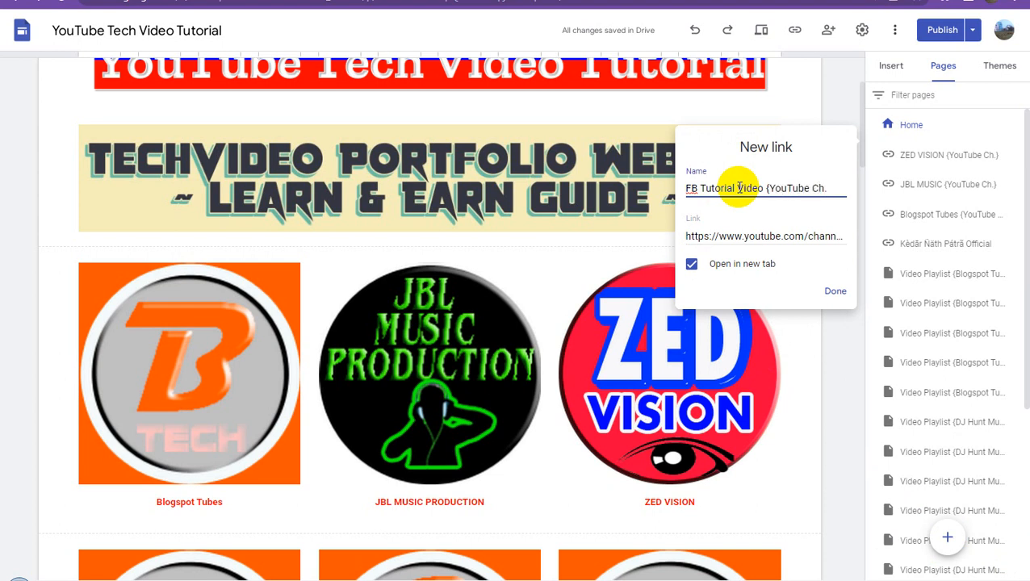
text(.})
click(835, 291)
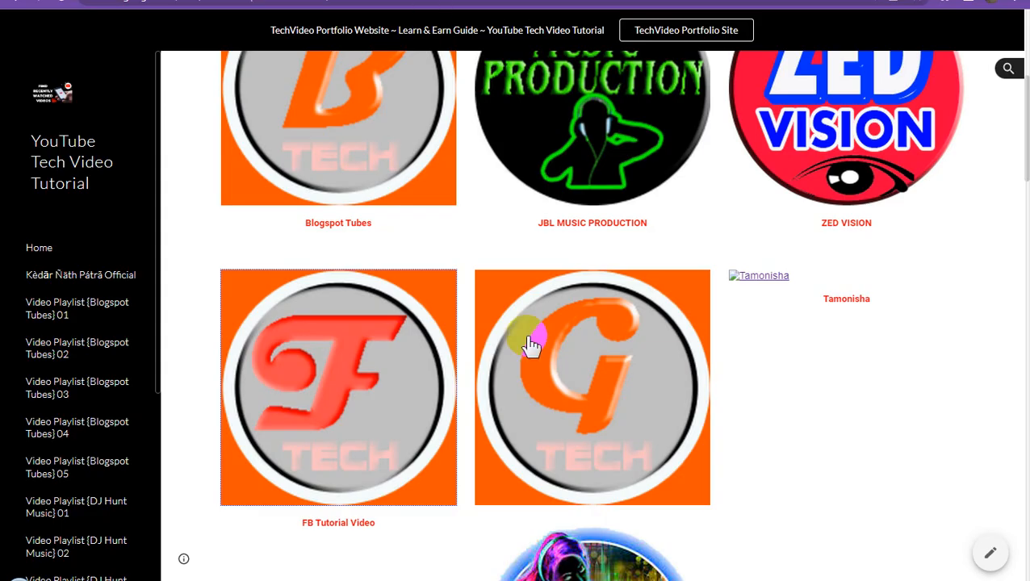
- Reload the published site and copy the link address of the G Tech logo between FB Tutorial Video and Tamonisha
scroll(526, 340, down, 2)
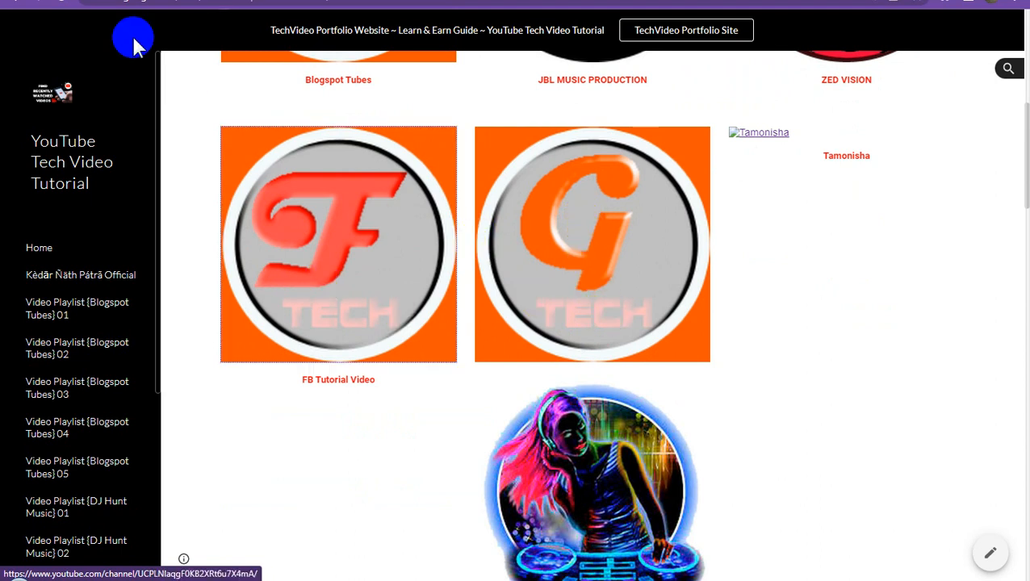
click(715, 278)
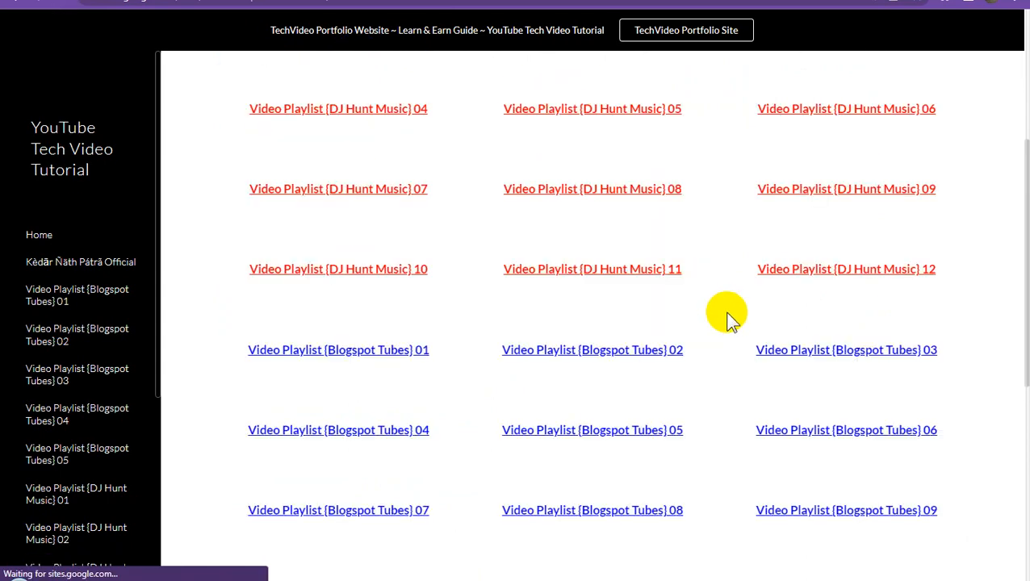
scroll(725, 316, down, 3)
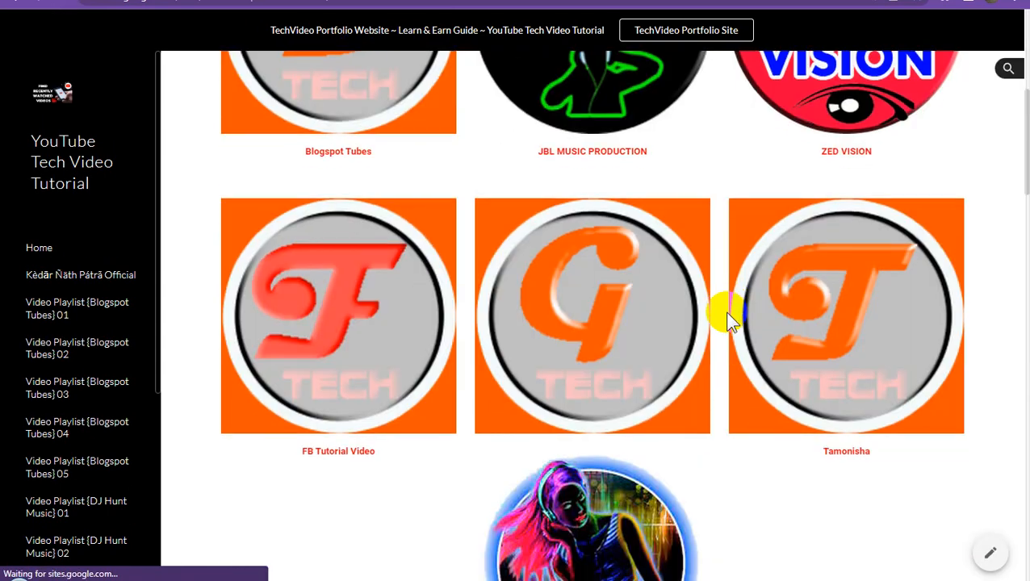
scroll(725, 316, down, 2)
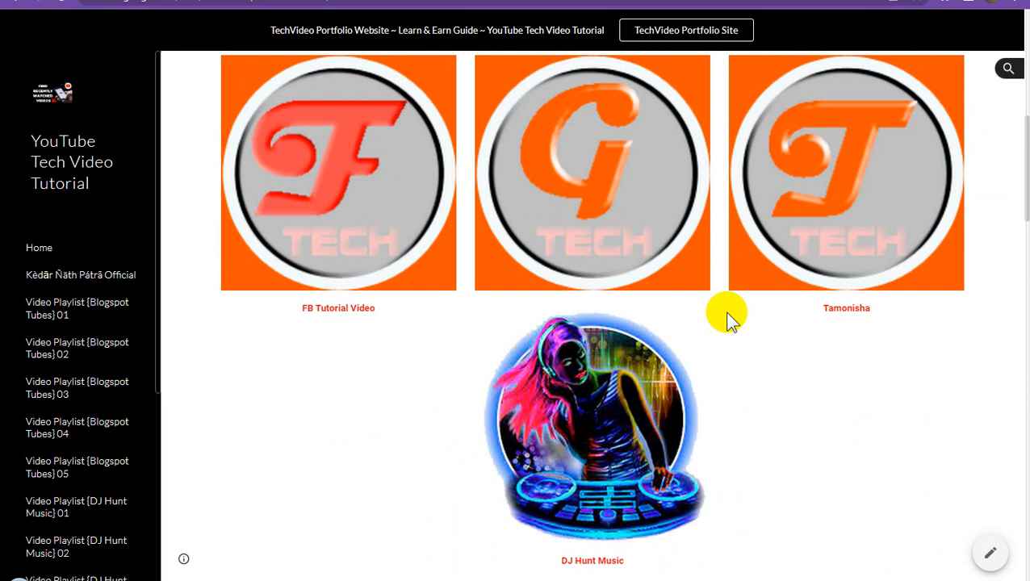
scroll(724, 310, up, 2)
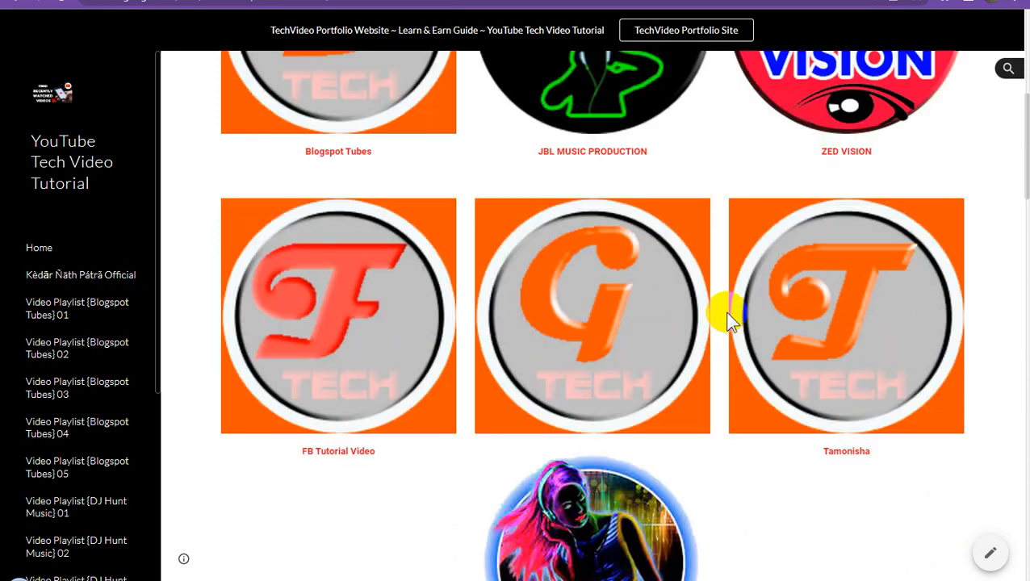
right_click(600, 312)
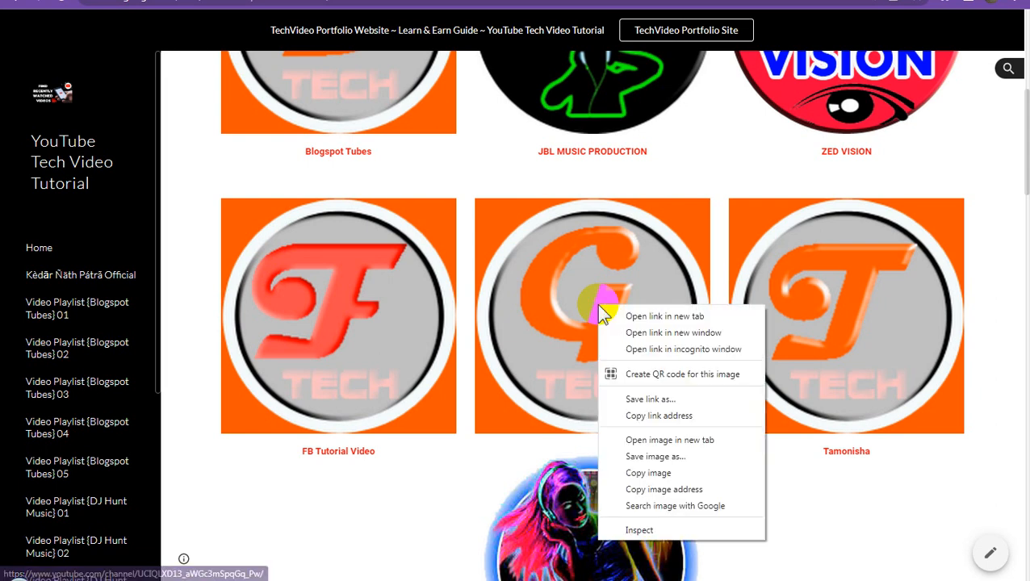
click(661, 417)
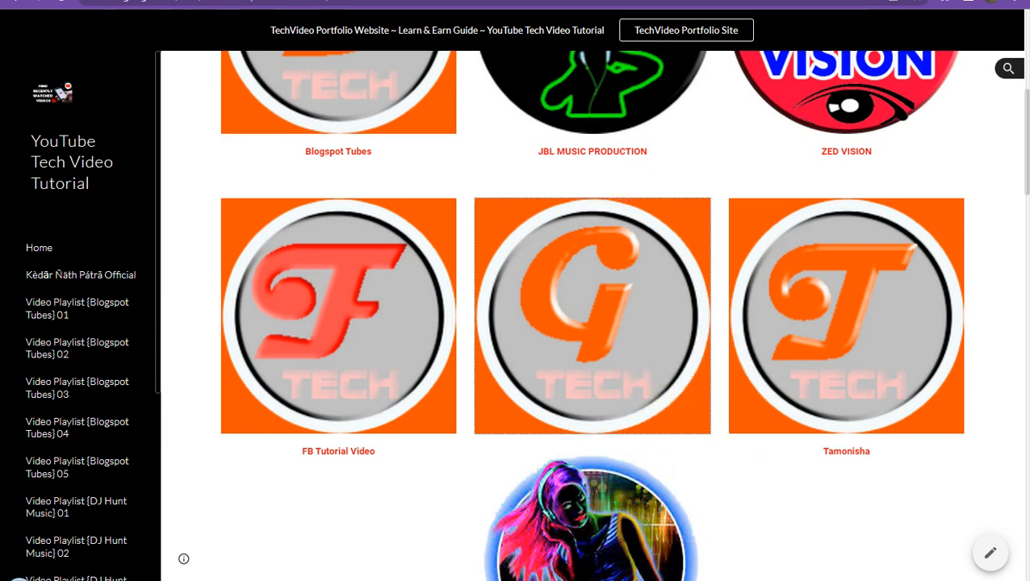
- Create a new link in the site editor and paste the copied G Tech channel address as its target
click(444, 1)
mouse_move(946, 539)
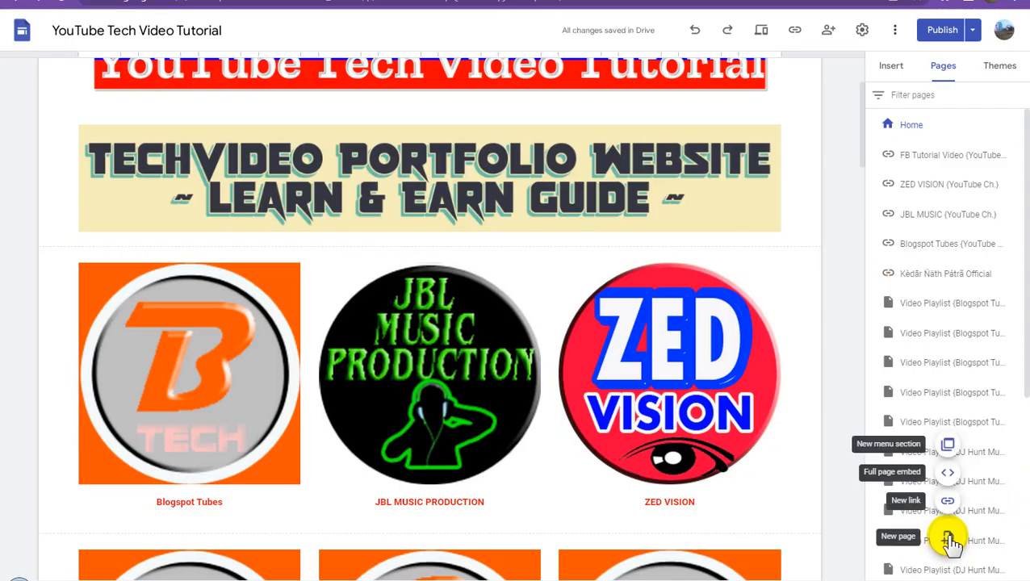
click(947, 504)
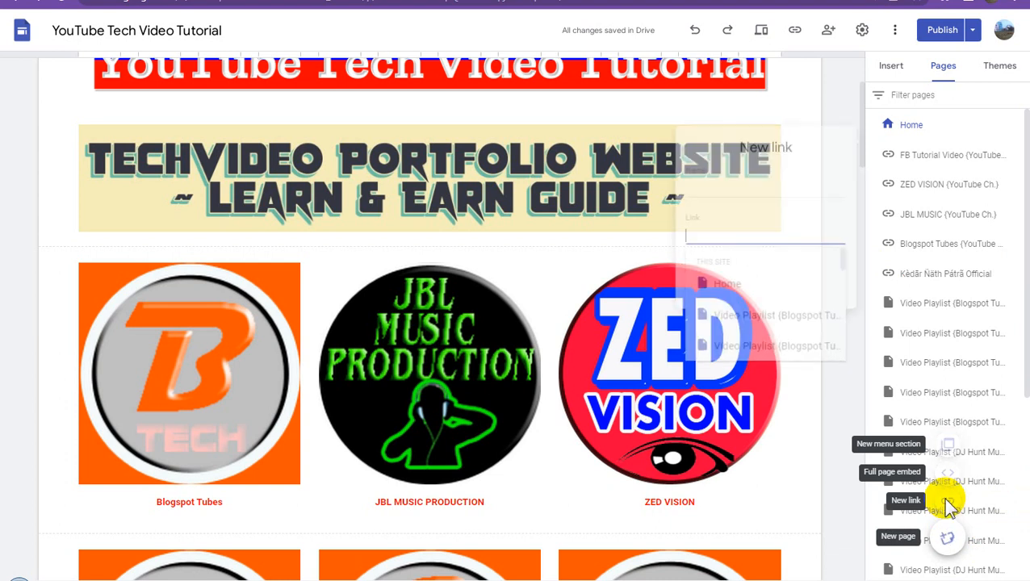
key(ctrl+v)
- Name the new link "Gaming eTech {YouTube Ch.}" and add it to the site's pages
click(715, 189)
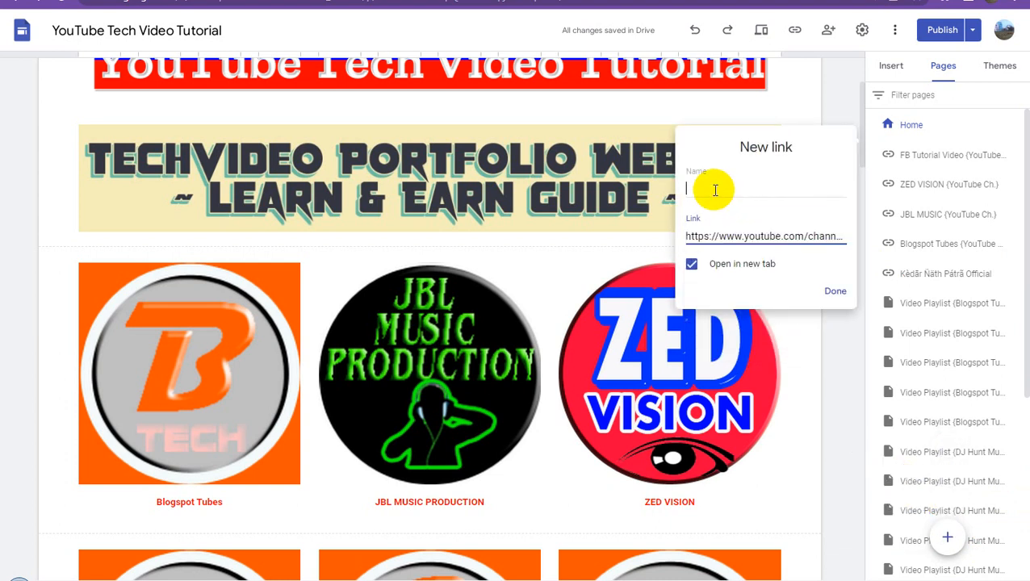
text(Gamin)
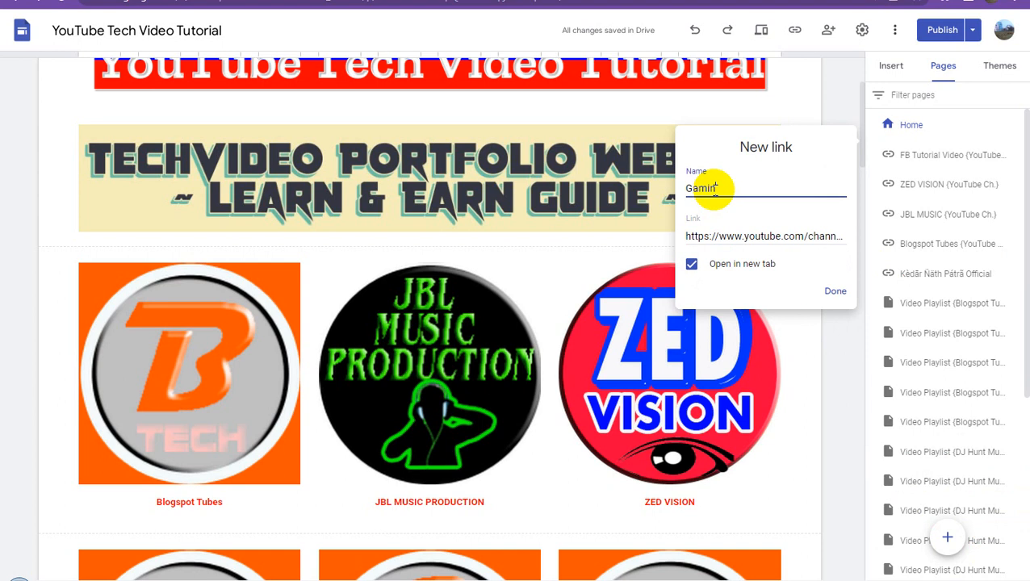
text(g eTech {YouTube Ch.)
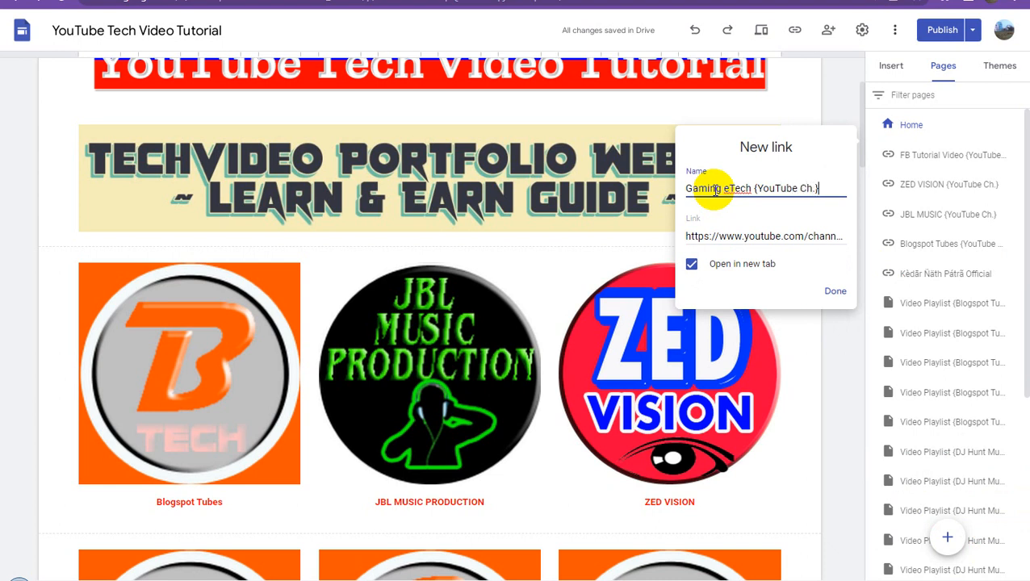
click(835, 291)
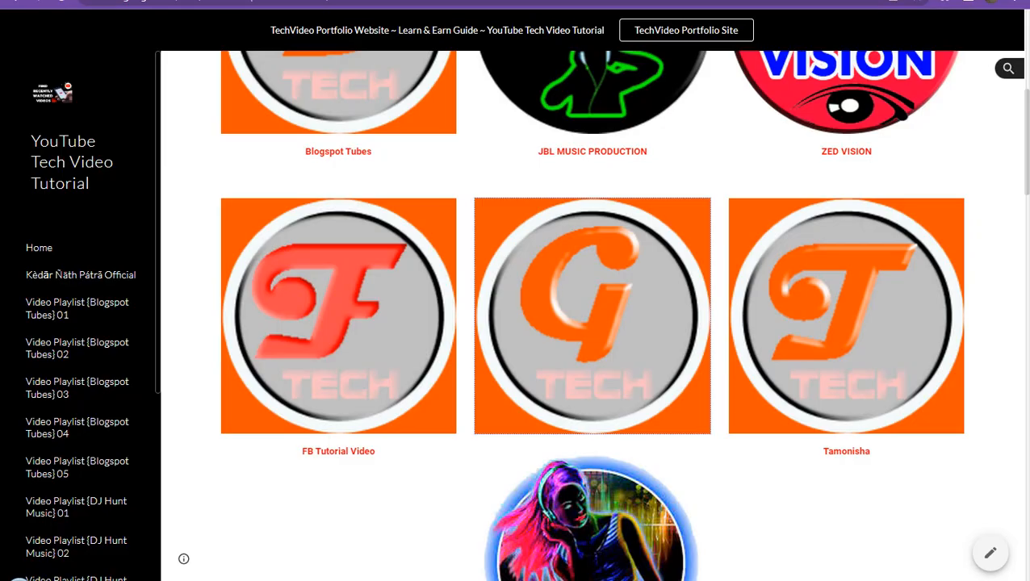
- Copy the Tamonisha logo's link address from the published site and paste it as the address of a new link in the editor
scroll(797, 345, down, 1)
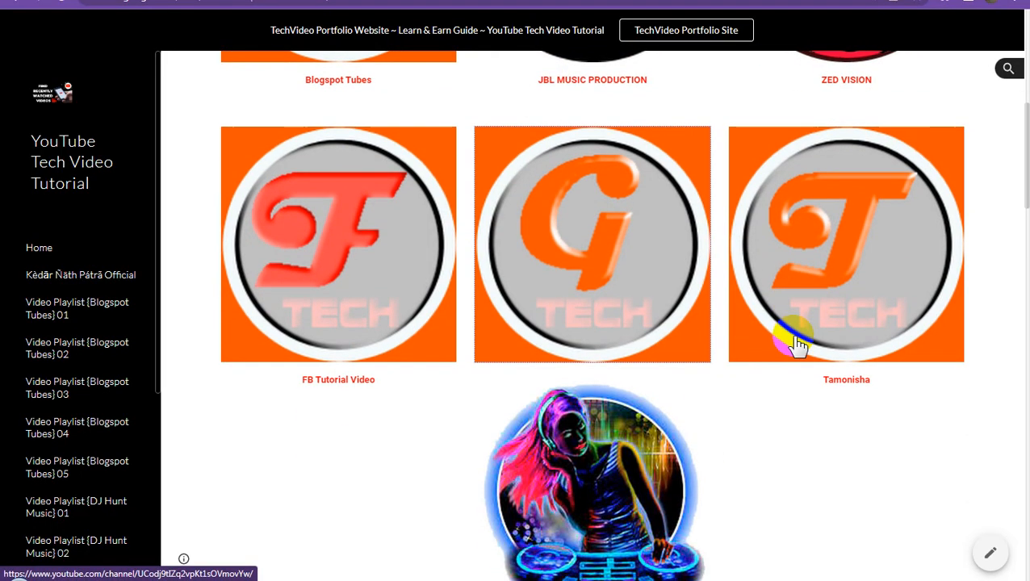
right_click(831, 286)
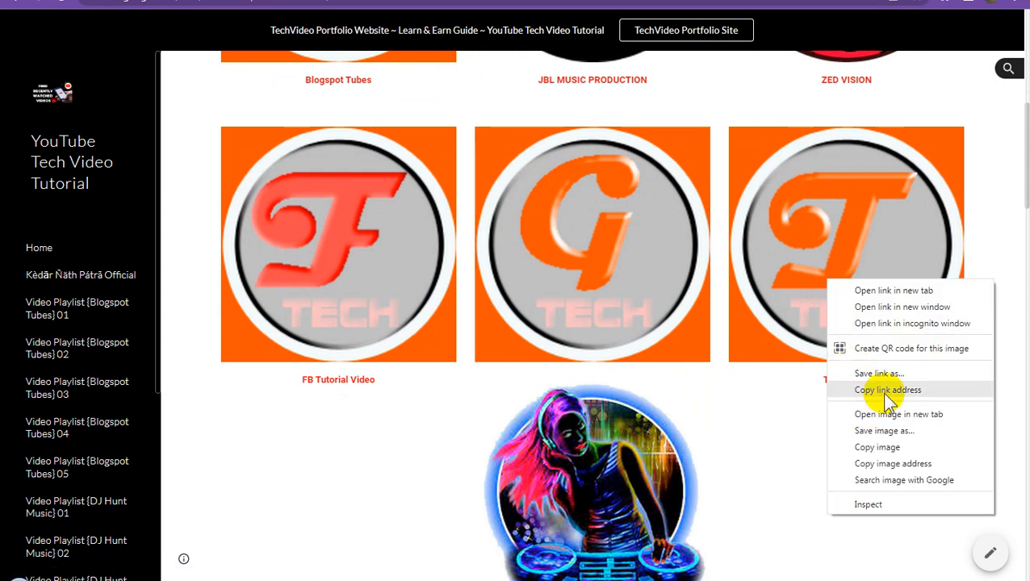
click(884, 394)
click(359, 1)
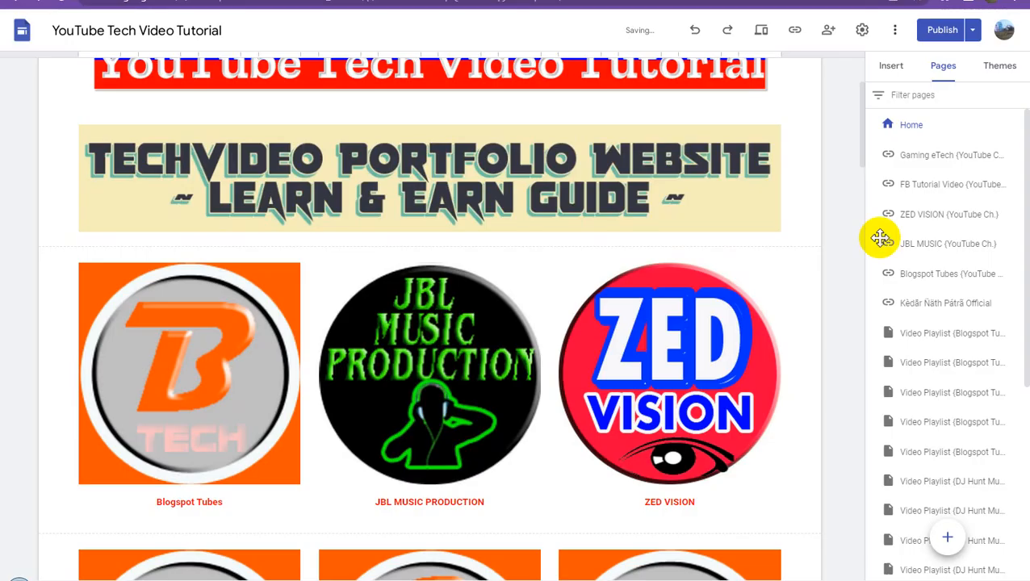
mouse_move(957, 536)
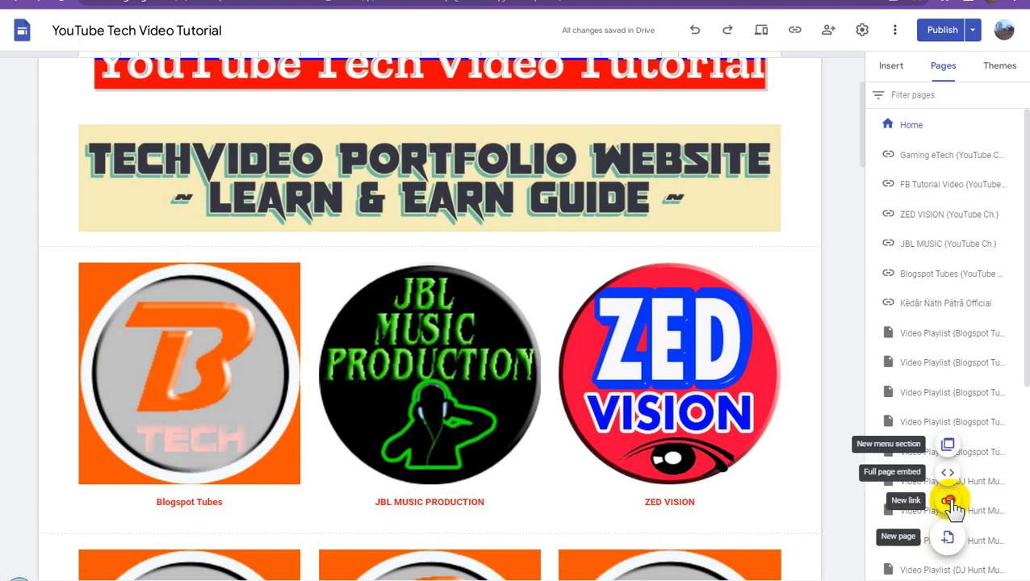
click(950, 501)
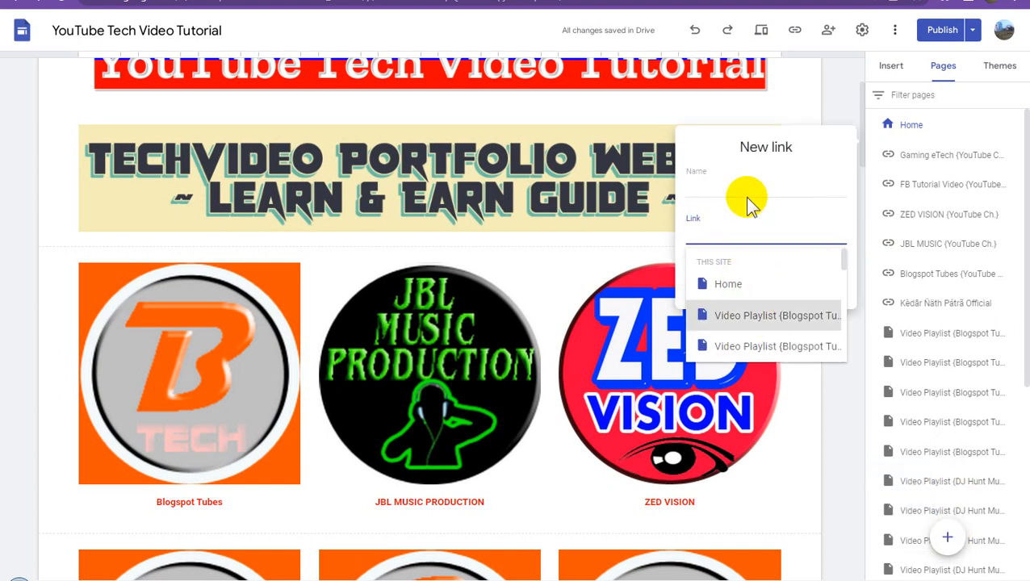
key(ctrl+v)
- Name the new link "Tamonisha Blogging {YouTube Ch.}" and add it to the site's pages
click(716, 189)
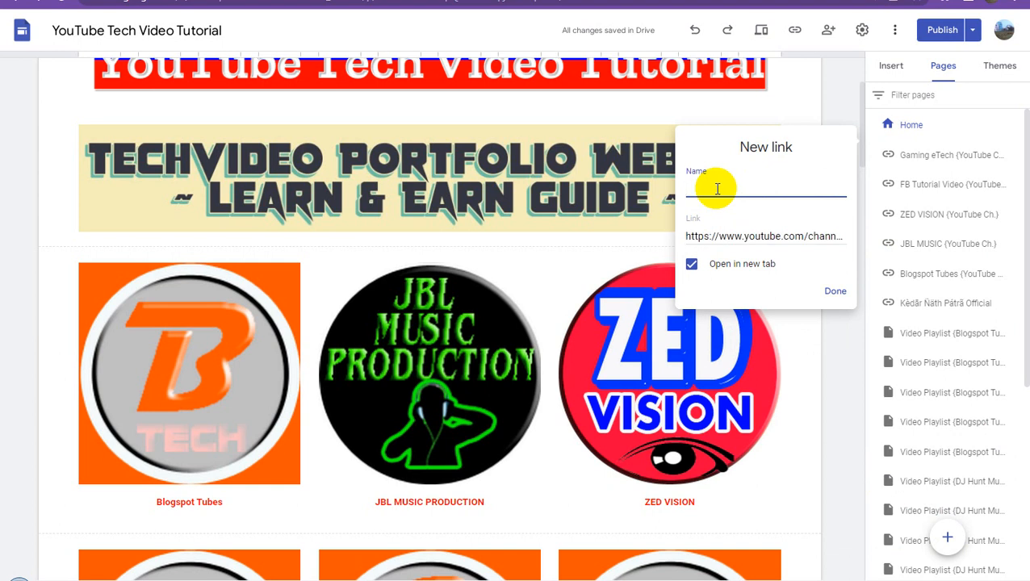
text(Tamonisha Blogging)
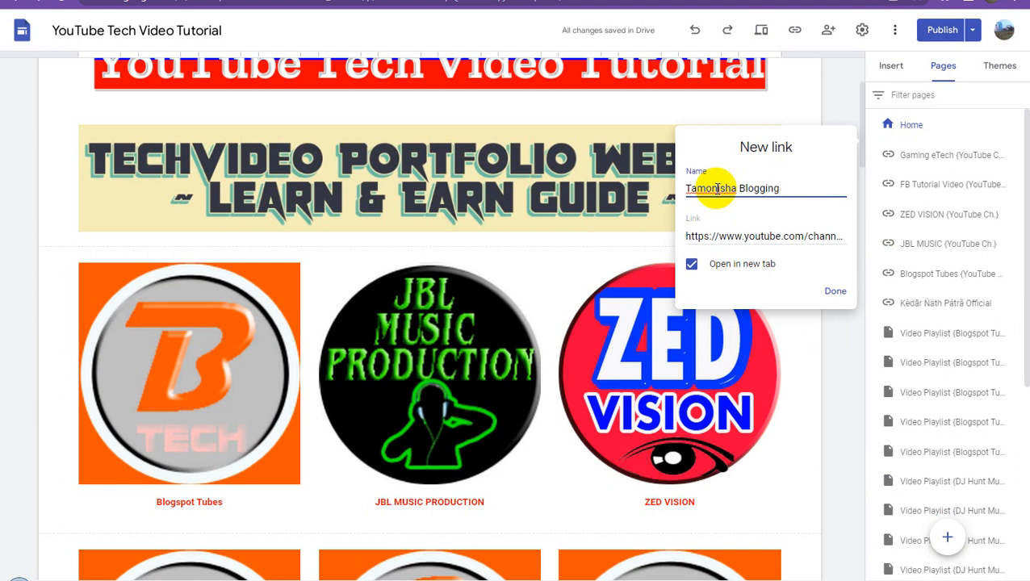
text( {YouTube Ch.)
click(839, 292)
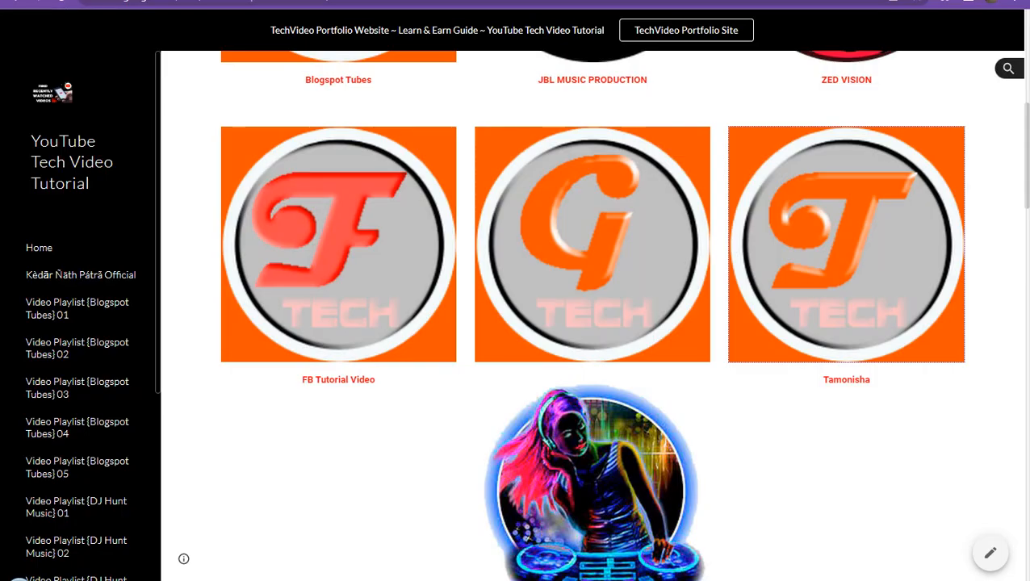
- Copy the DJ Hunt Music logo's link address from the published site and add it to the site's pages as a new link named "DJ Music {YouTube Ch.}"
scroll(762, 355, down, 4)
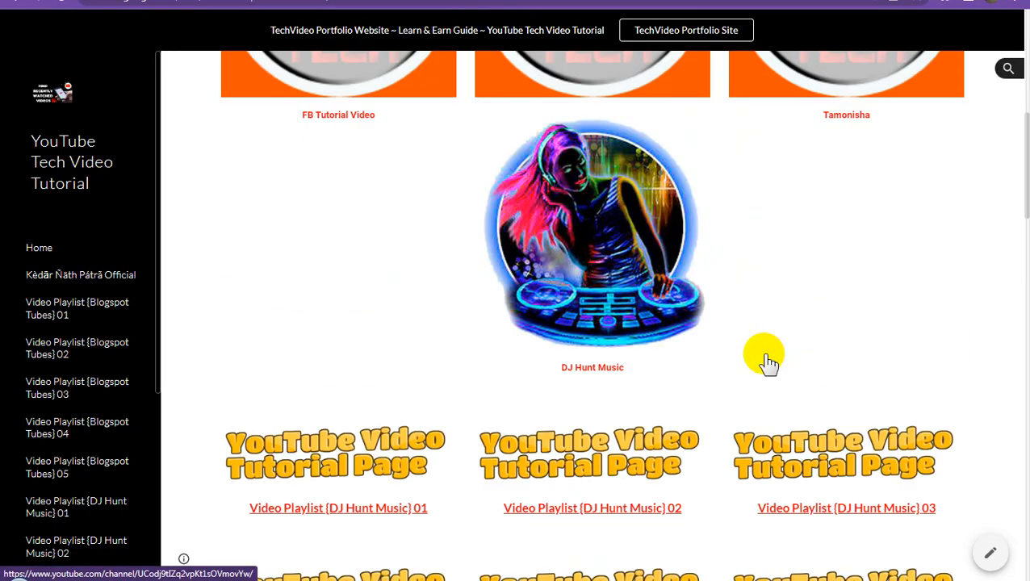
right_click(593, 239)
click(643, 340)
click(484, 1)
mouse_move(954, 541)
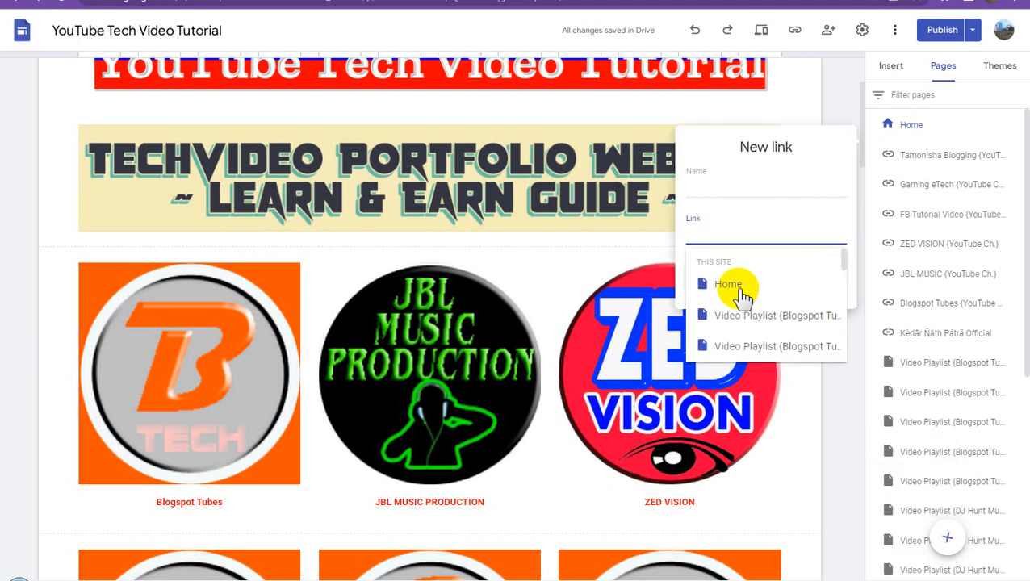
key(ctrl+v)
click(717, 188)
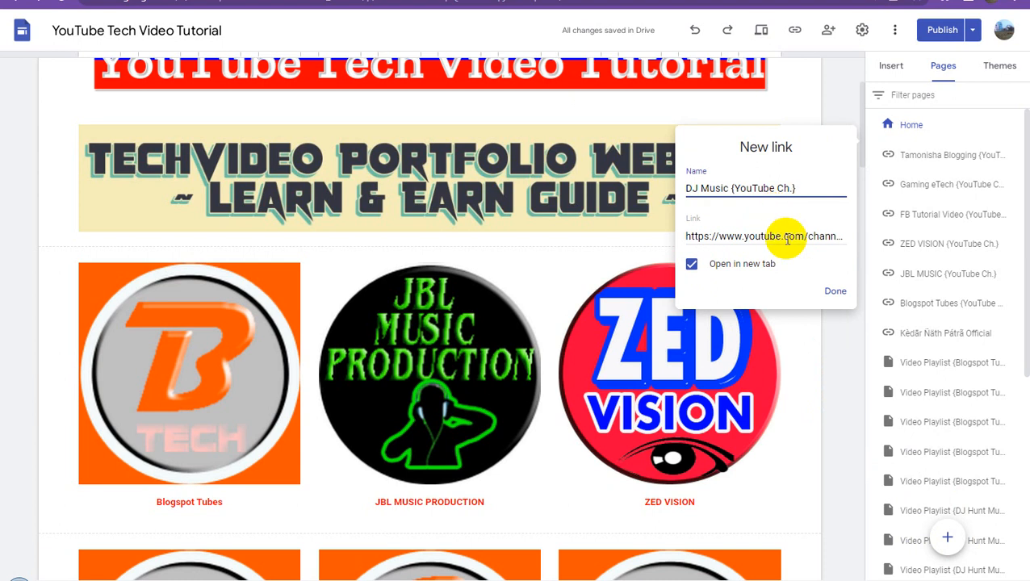
click(835, 291)
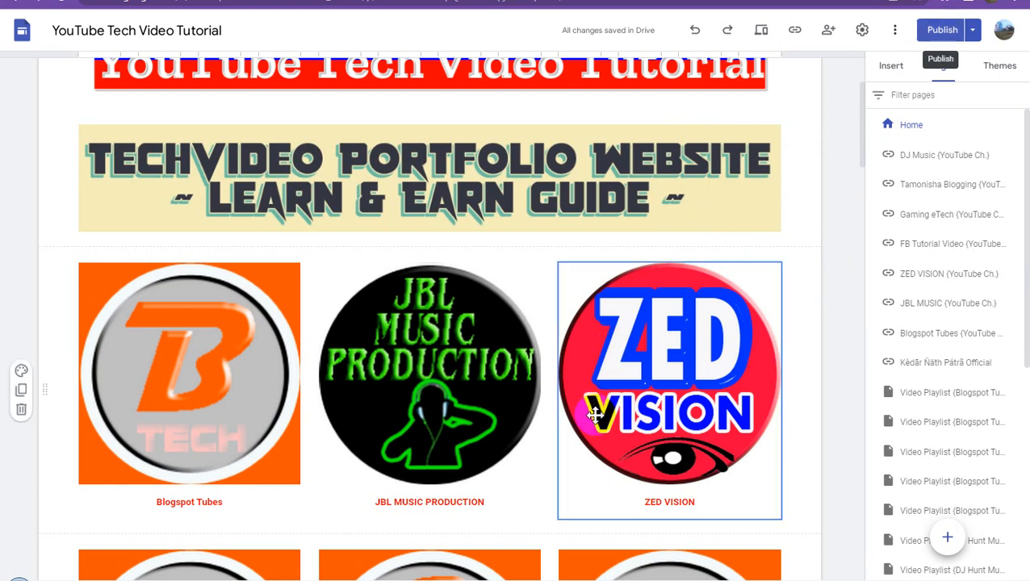
- Inspect the FB Tutorial Video caption and the alt text of the G Tech logo without changing them
scroll(533, 416, down, 2)
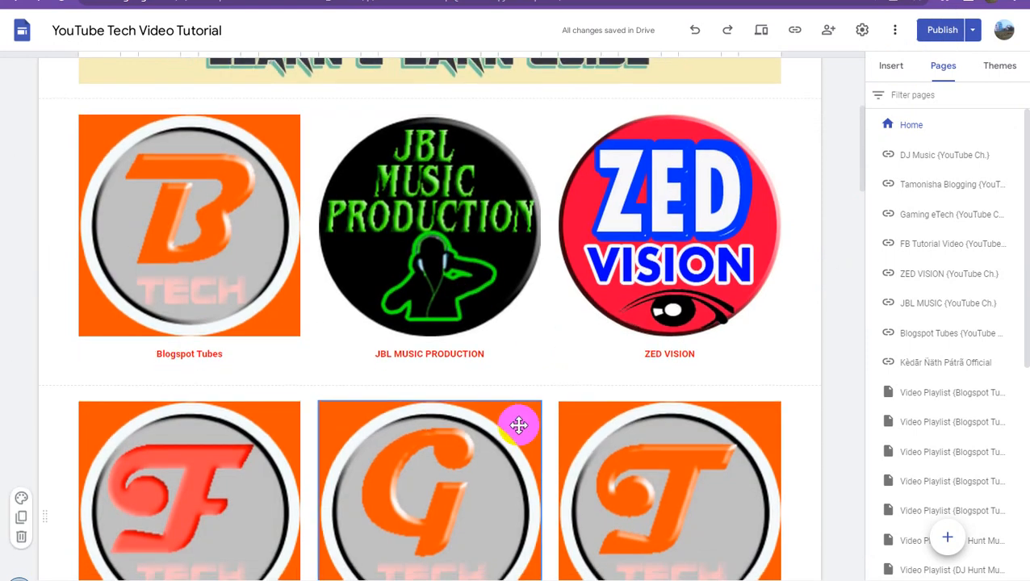
scroll(518, 426, down, 3)
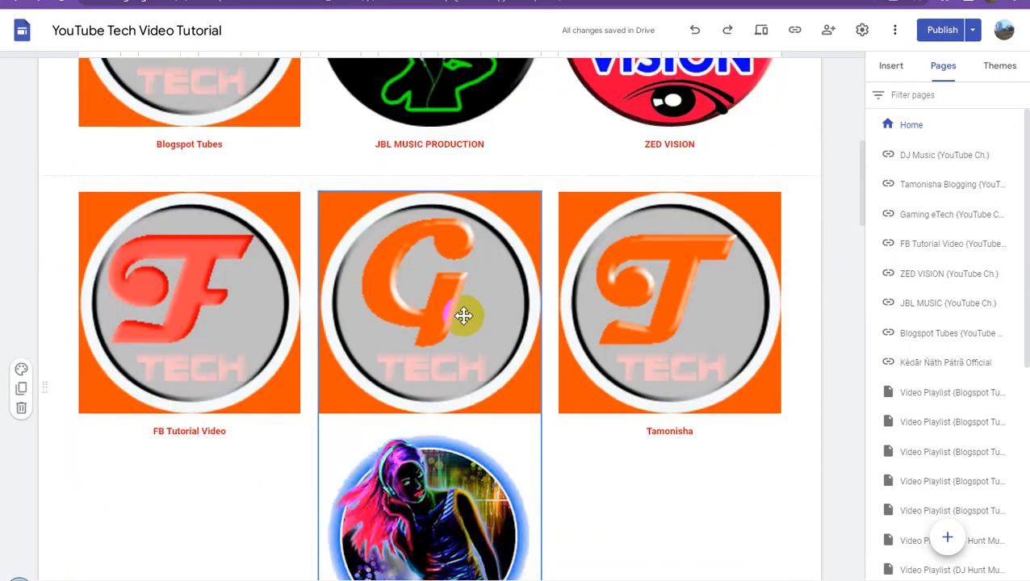
click(197, 432)
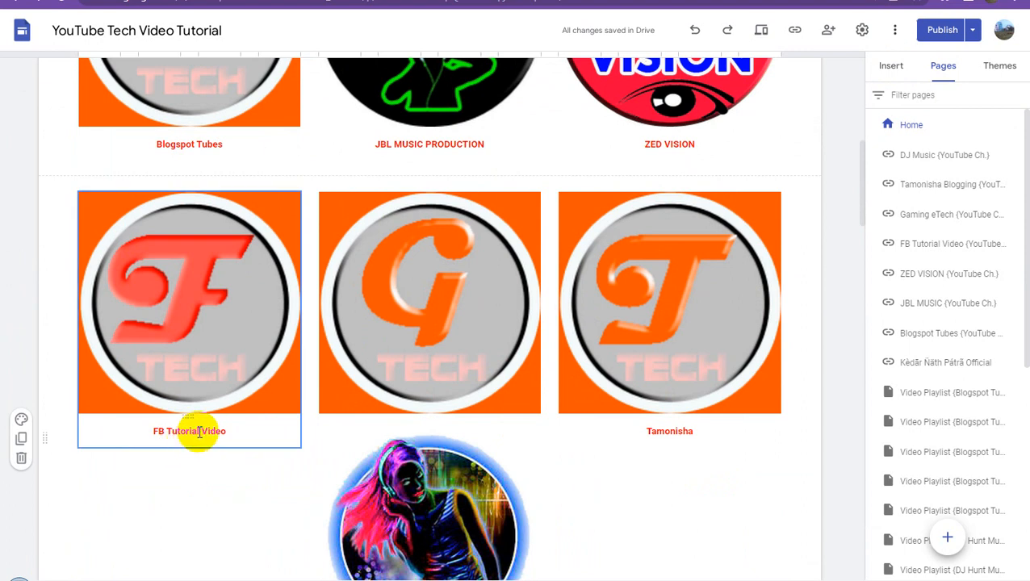
triple_click(200, 432)
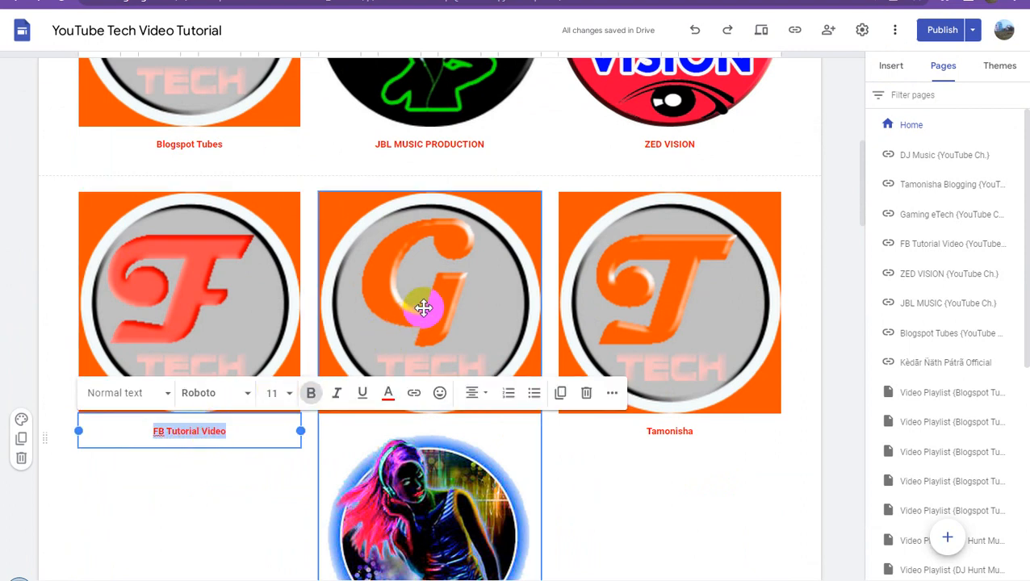
drag(435, 291, 435, 291)
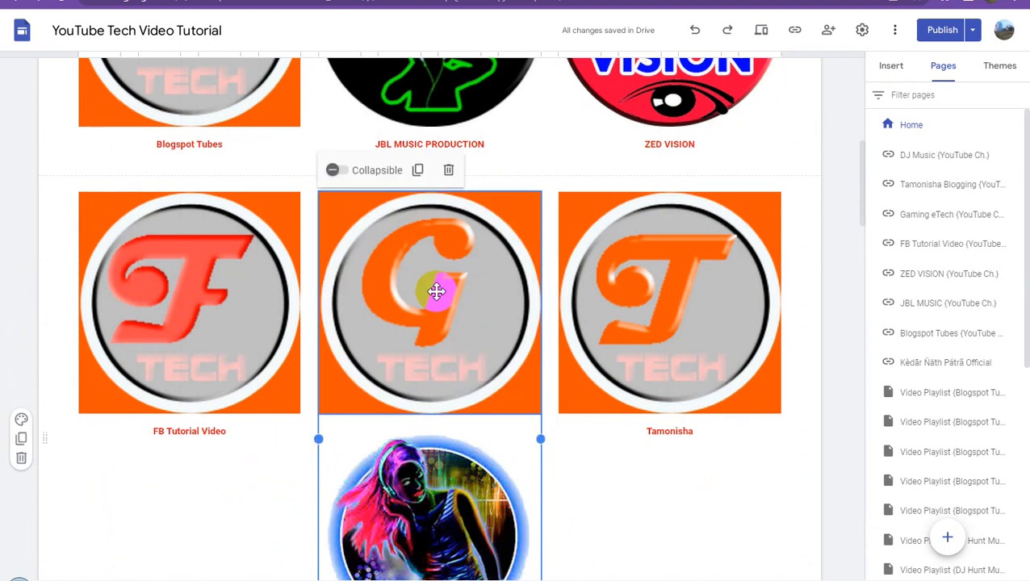
click(436, 291)
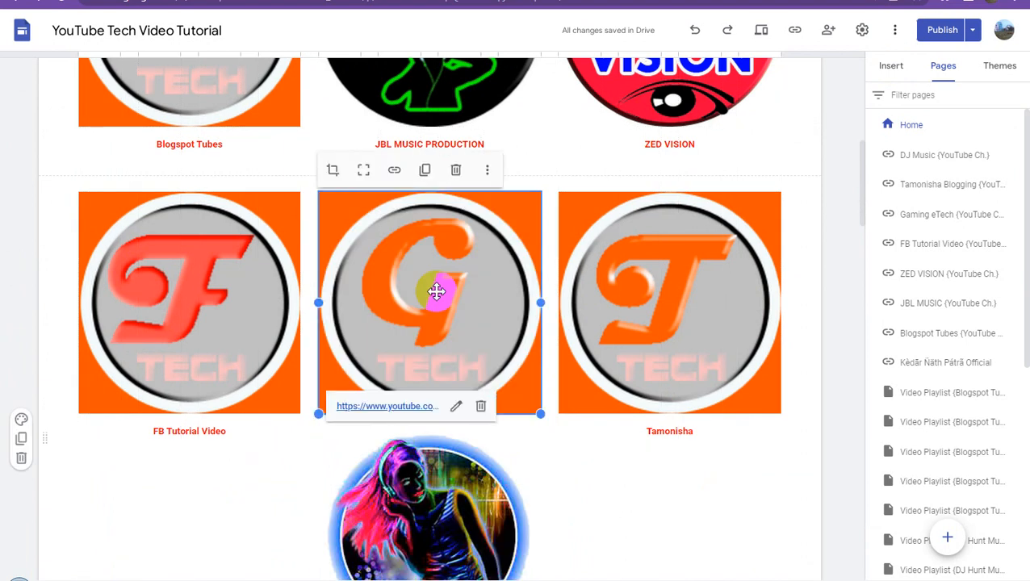
click(487, 170)
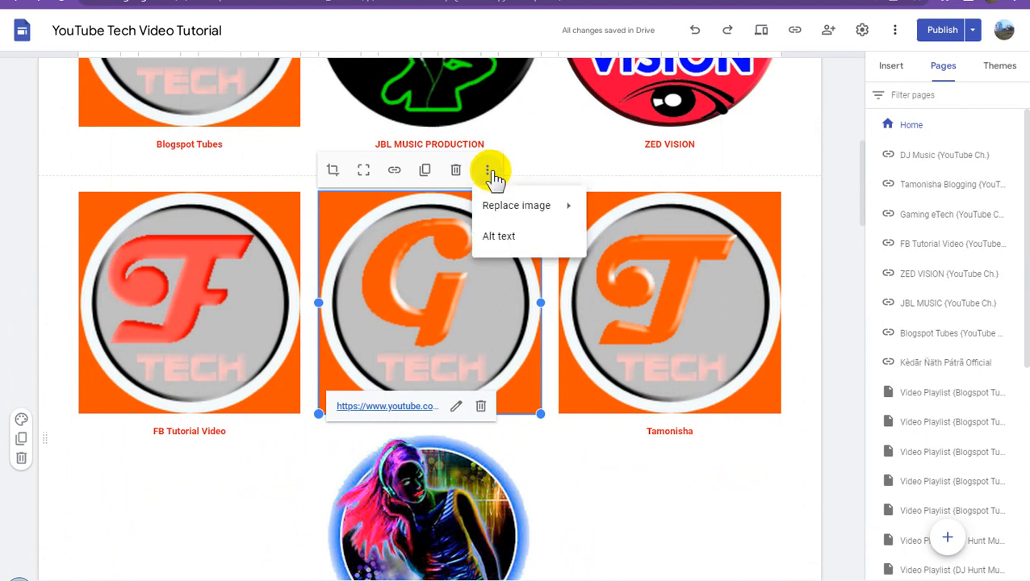
click(509, 240)
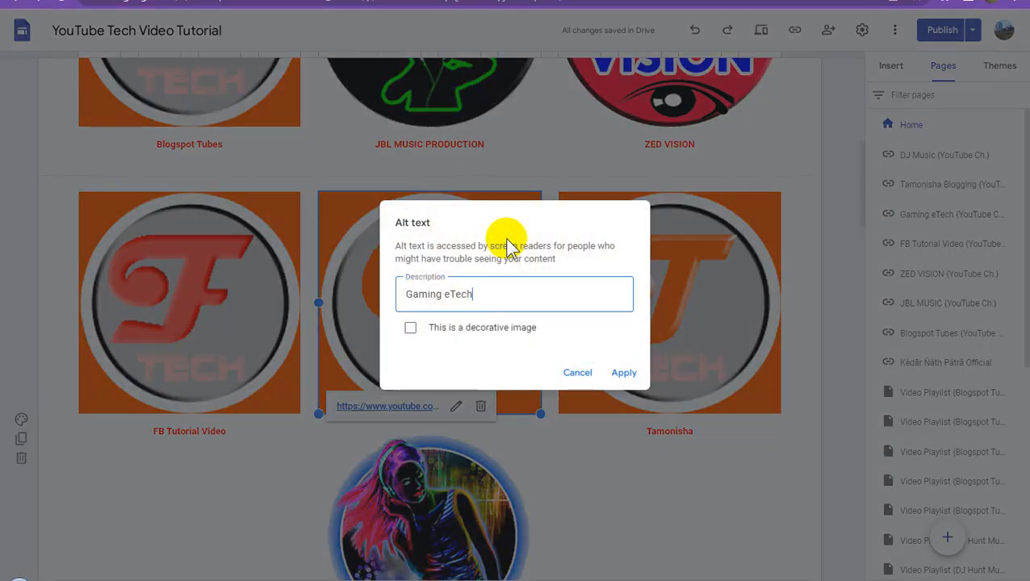
click(580, 375)
- Move the group of the G Tech and DJ Hunt Music logos under the FB Tutorial Video caption in the first column
click(689, 432)
scroll(470, 301, down, 3)
click(432, 255)
drag(431, 255, 196, 274)
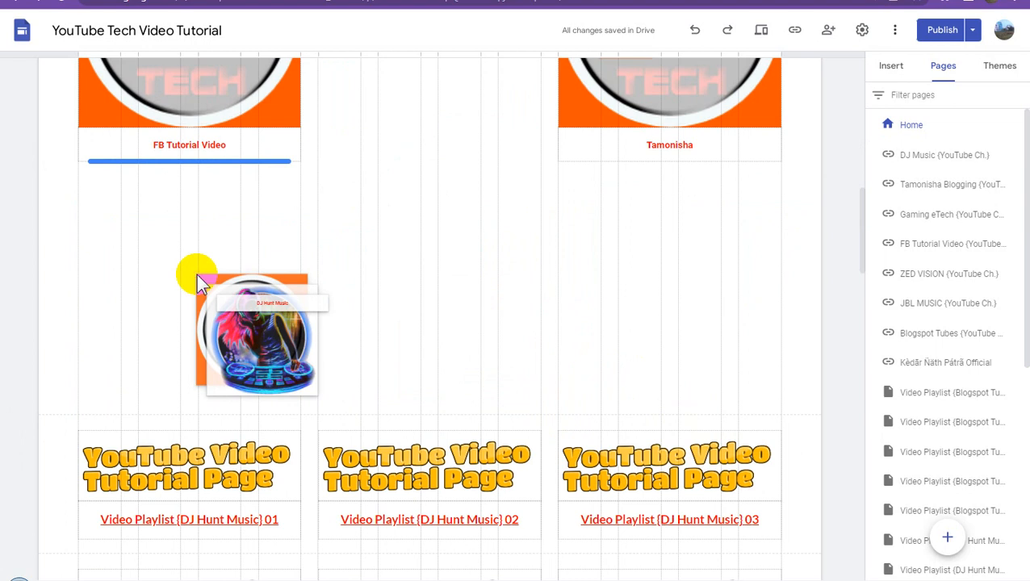
drag(199, 278, 218, 266)
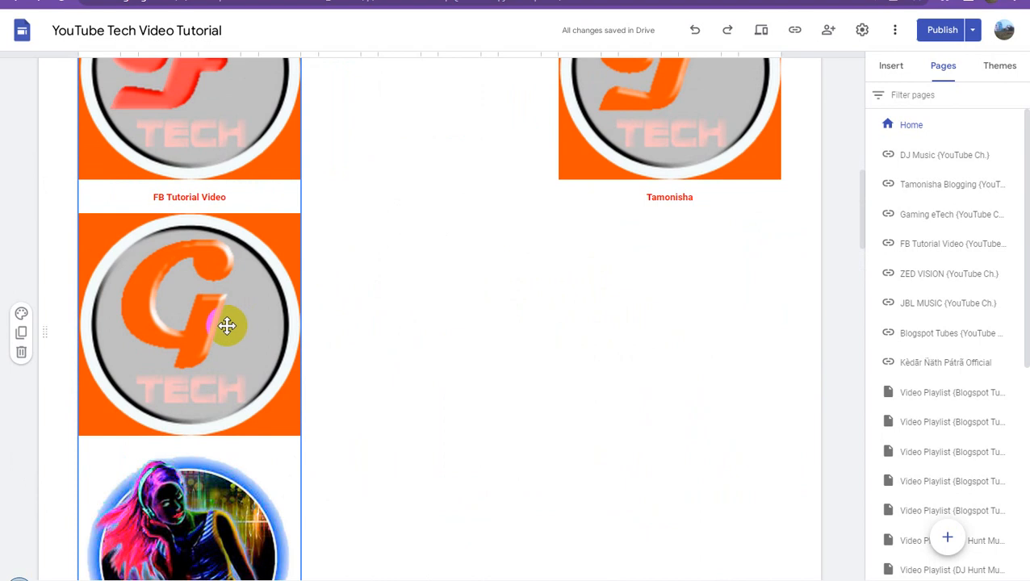
- Move the combined FB Tutorial Video, G Tech and DJ Hunt Music group to the middle column and try to make it collapsible
drag(227, 326, 458, 213)
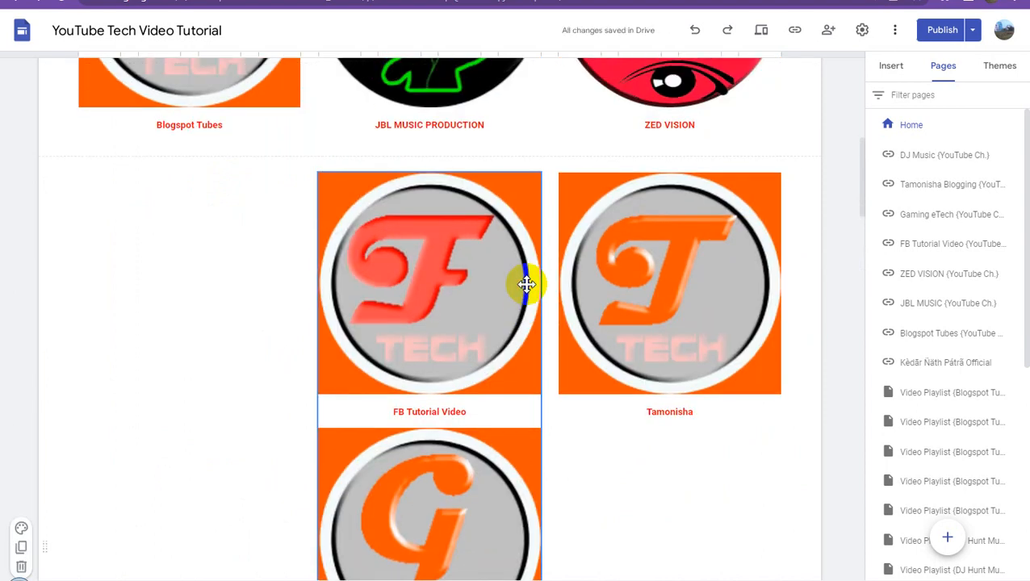
scroll(520, 292, down, 3)
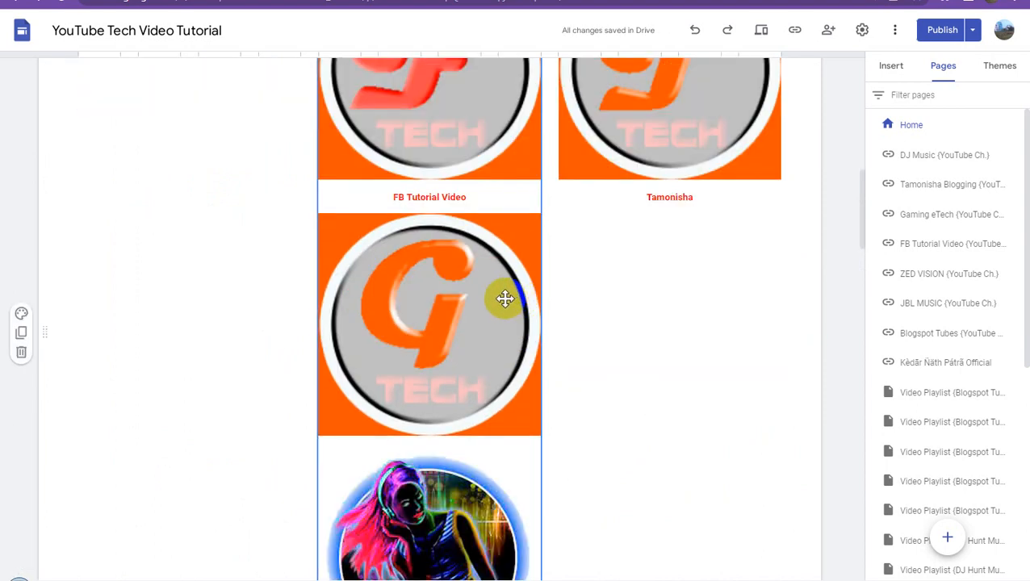
click(455, 289)
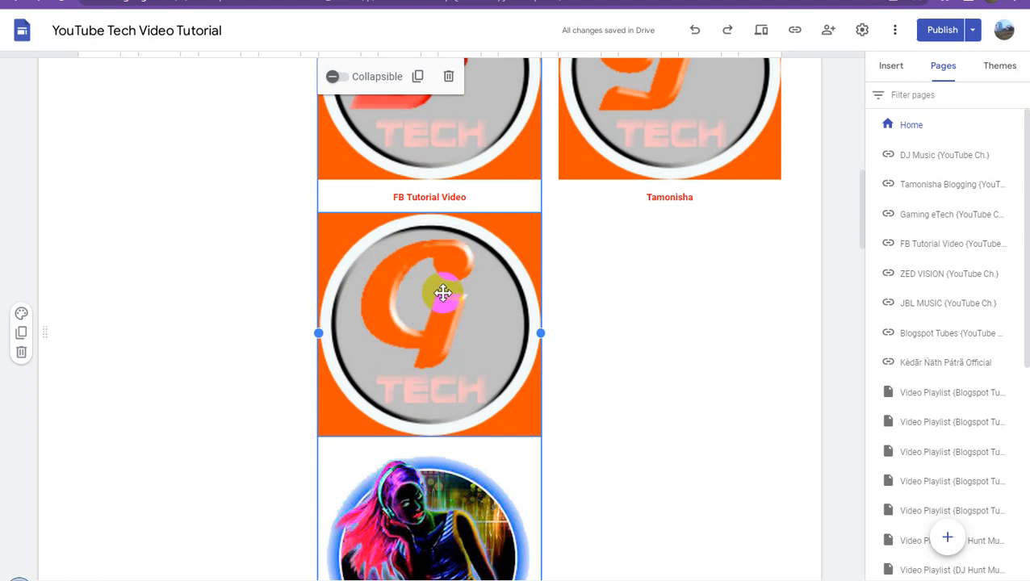
click(332, 78)
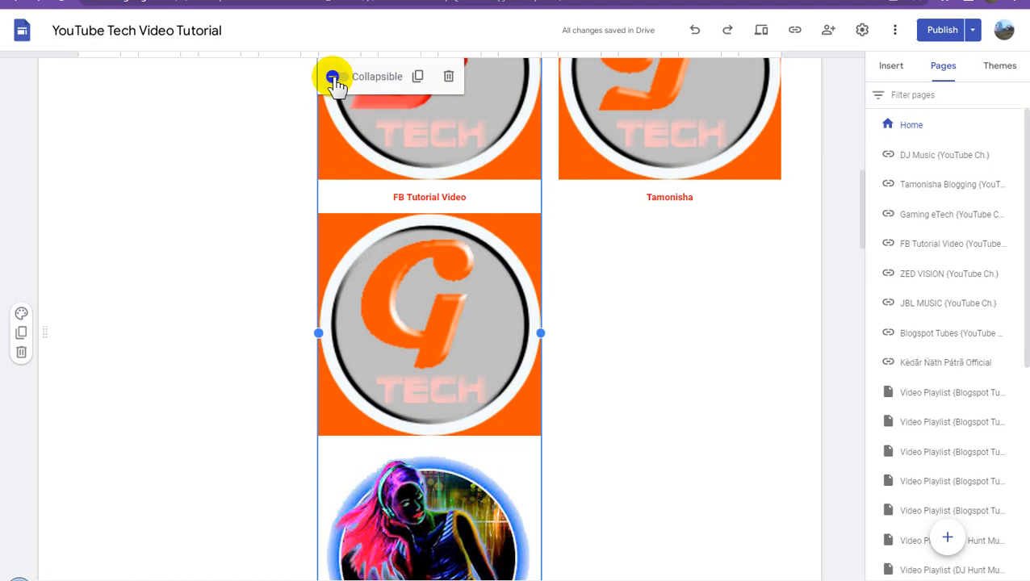
- Pull the G Tech logo out of the group into the empty first column beside FB Tutorial Video and select it
click(450, 266)
drag(453, 280, 200, 117)
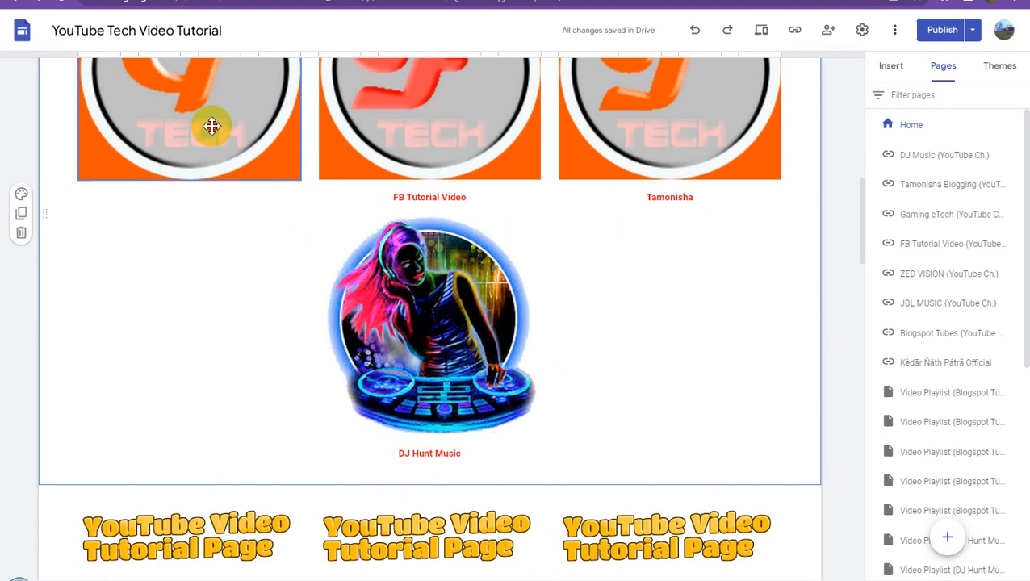
click(211, 126)
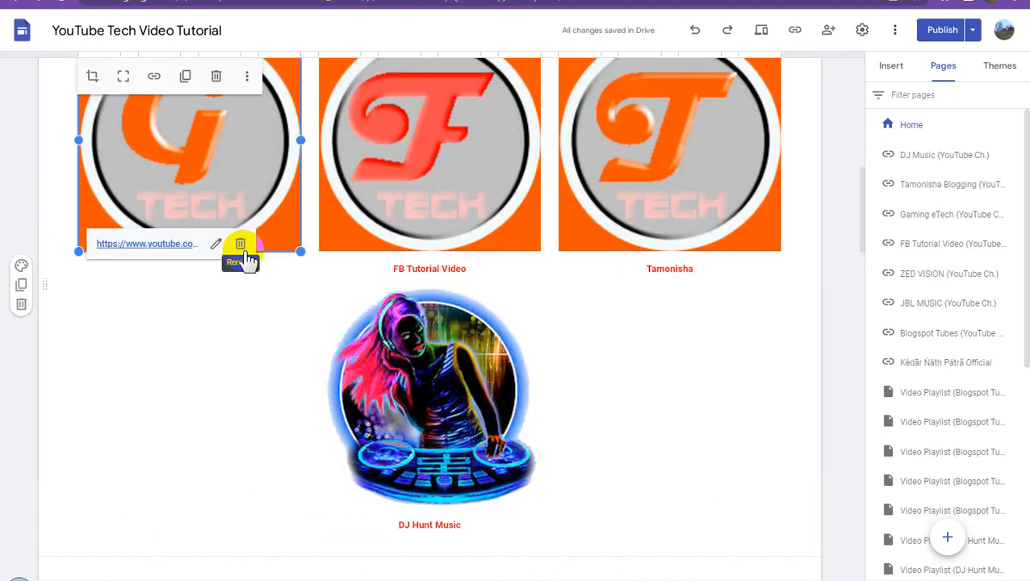
- Add the caption "Gaming eTech" beneath the G Tech logo in the first column
scroll(261, 282, up, 1)
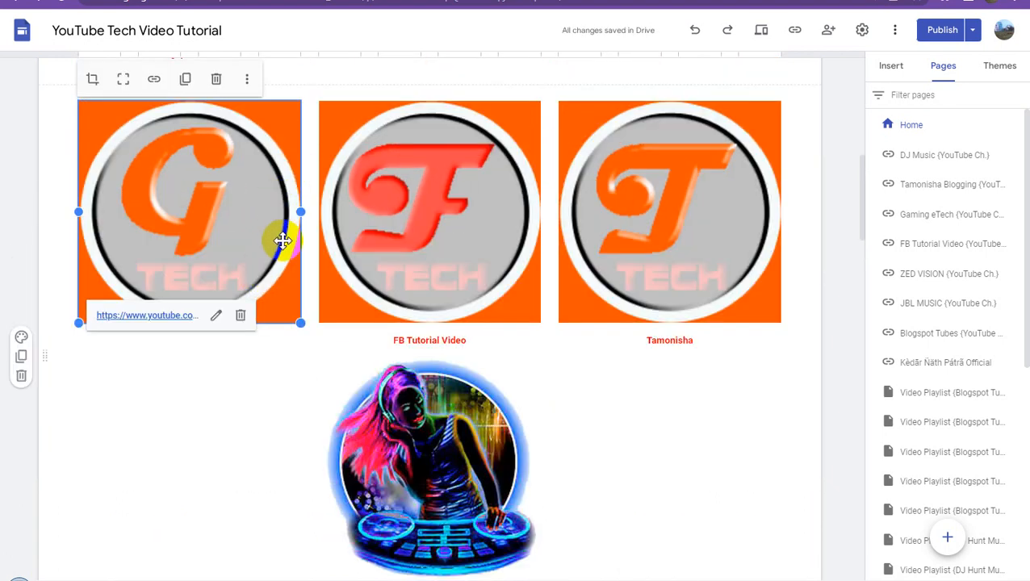
click(248, 80)
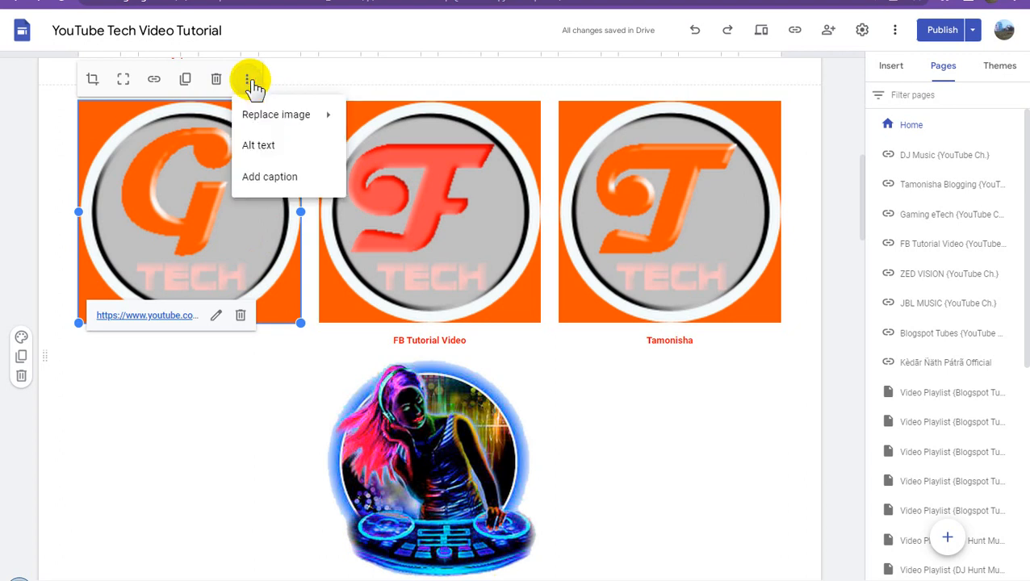
click(271, 177)
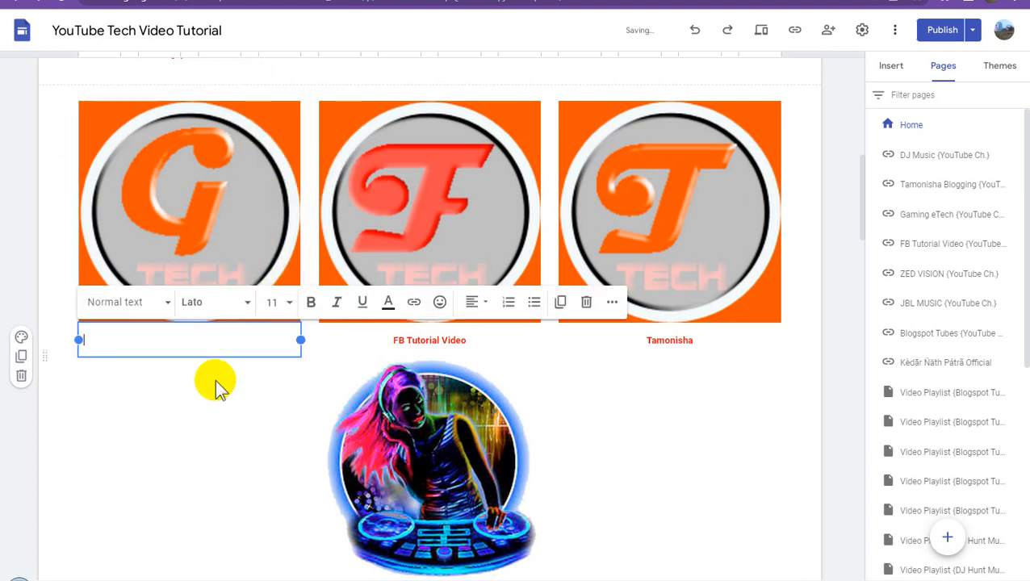
text(Gaming eTech)
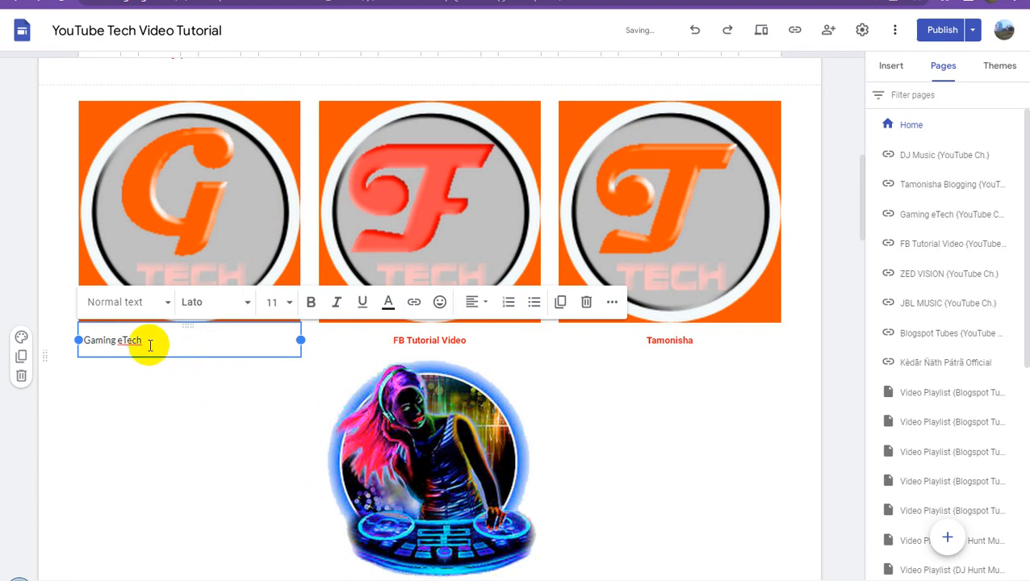
- Format the Gaming eTech caption as bold, centred, red text without underline, like the neighbouring captions
triple_click(115, 343)
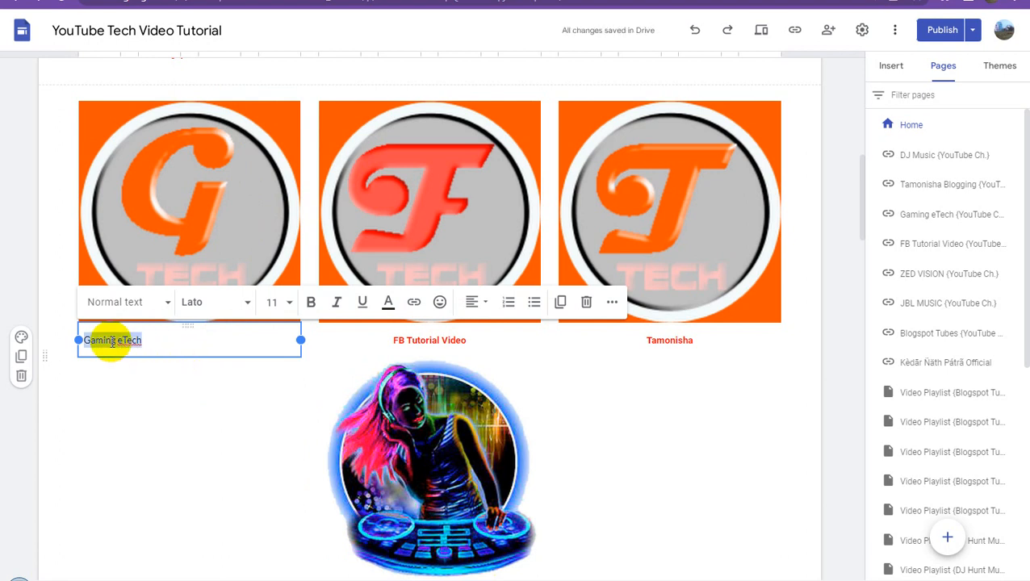
click(313, 306)
click(363, 305)
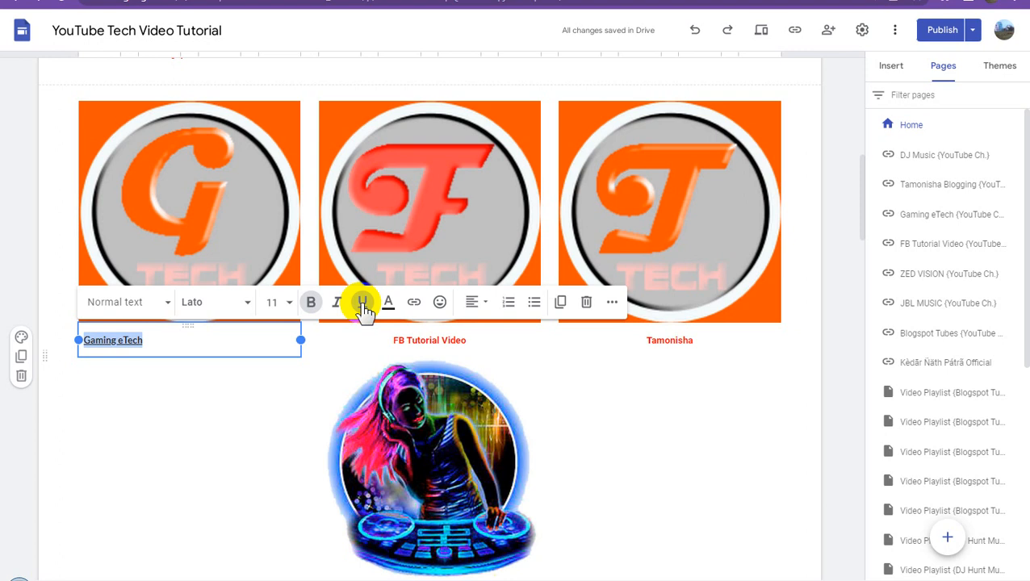
click(363, 305)
click(474, 303)
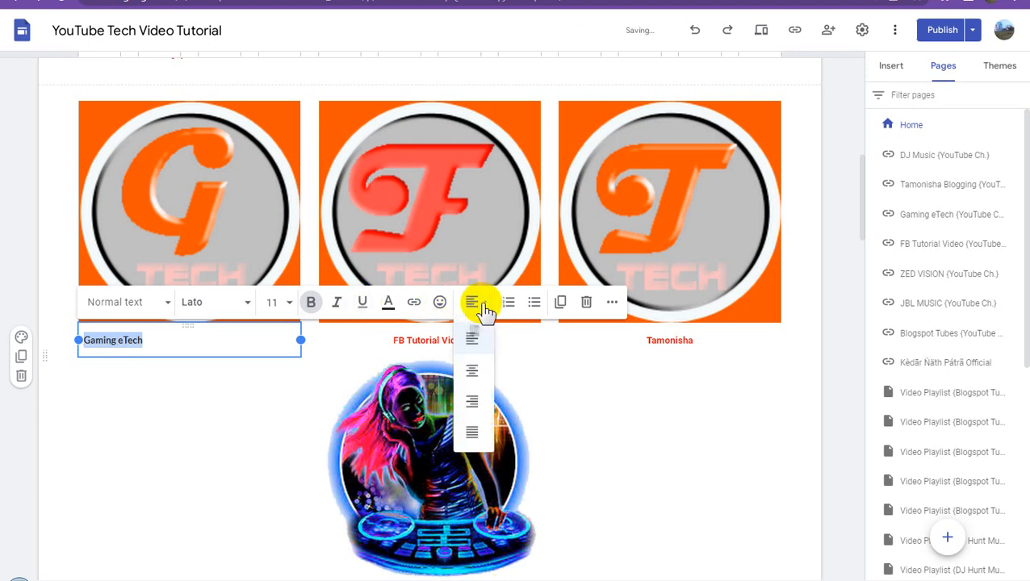
click(473, 370)
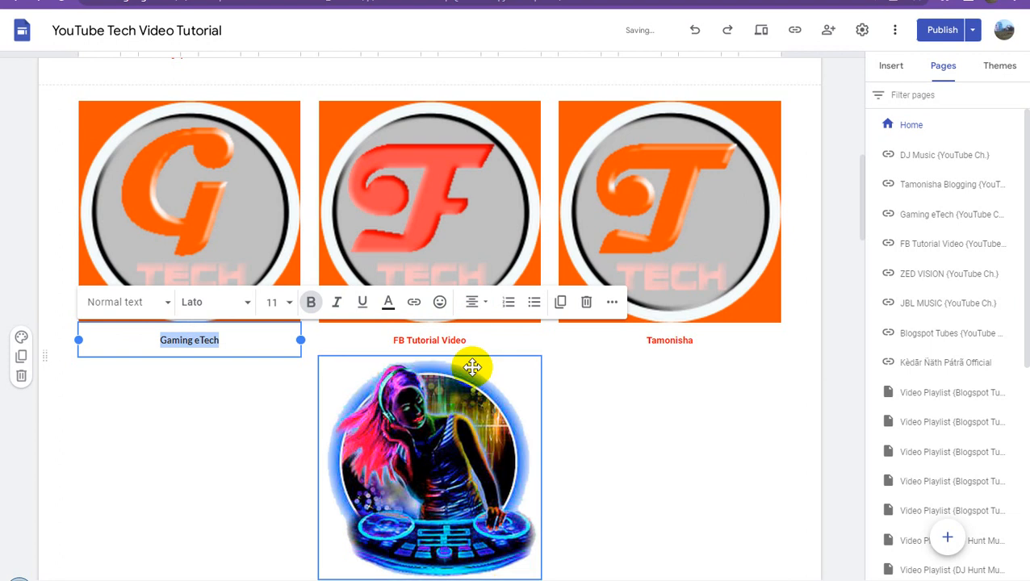
click(388, 302)
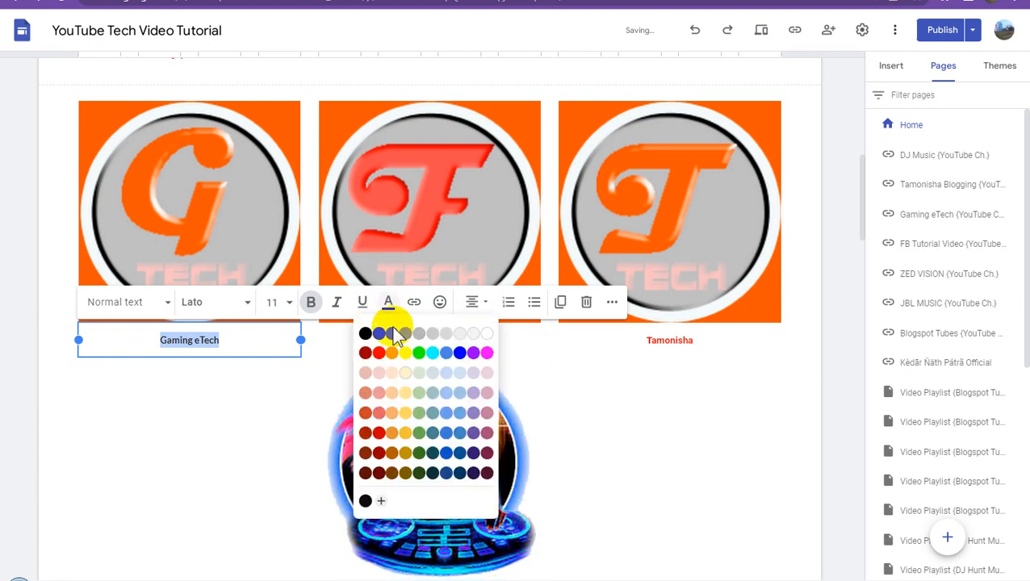
click(378, 352)
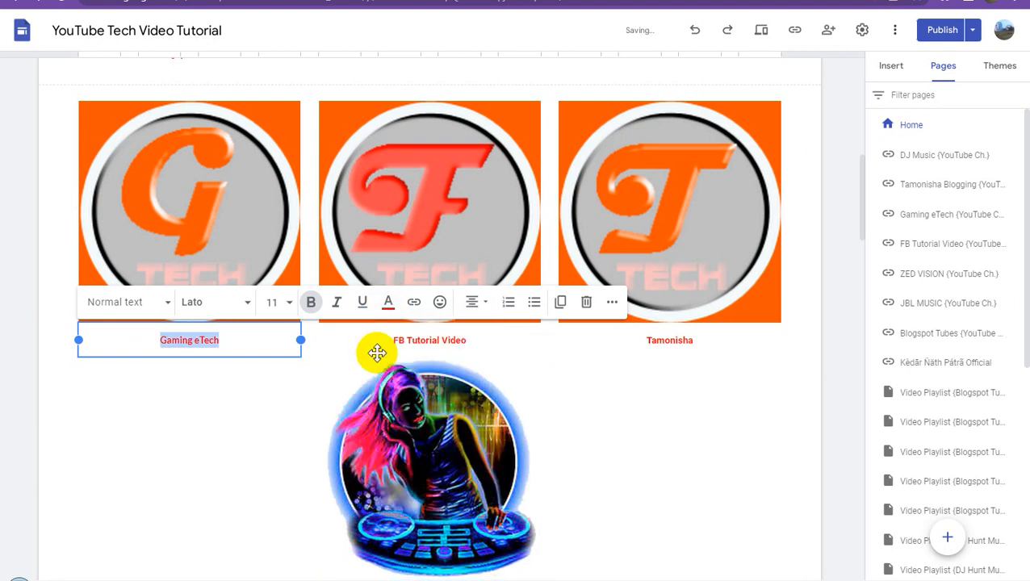
click(658, 430)
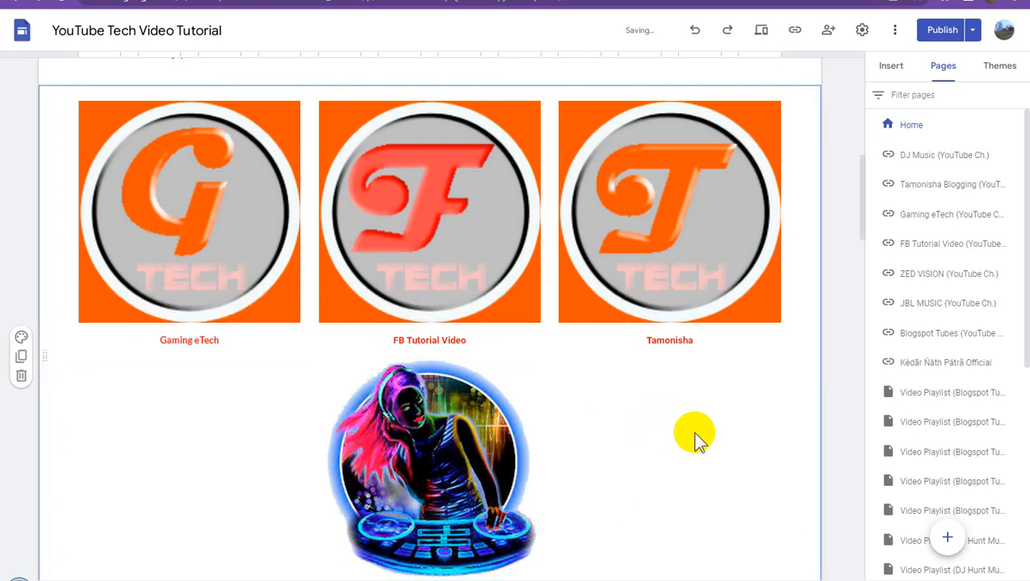
scroll(694, 439, down, 3)
scroll(694, 434, up, 4)
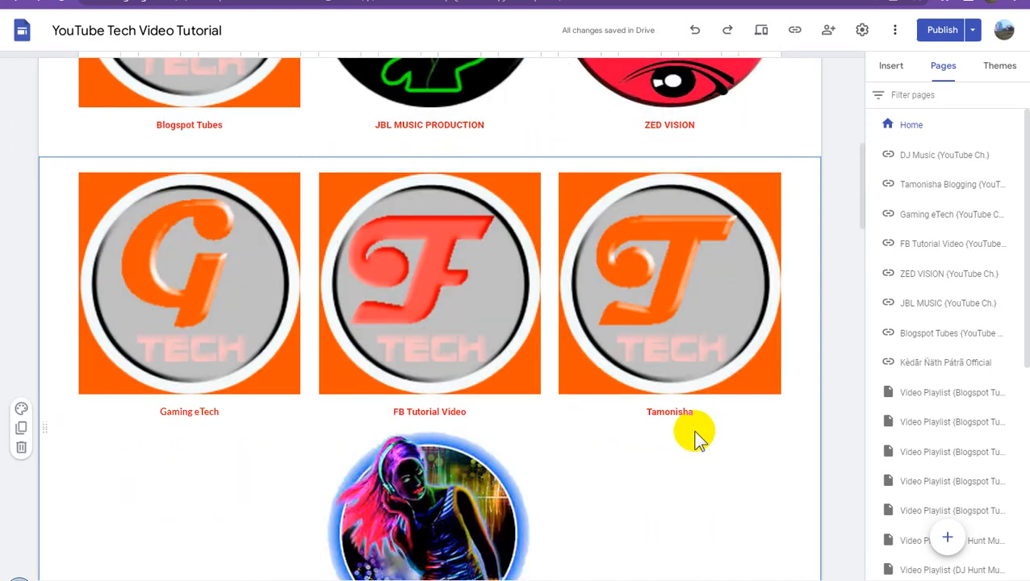
scroll(694, 435, up, 2)
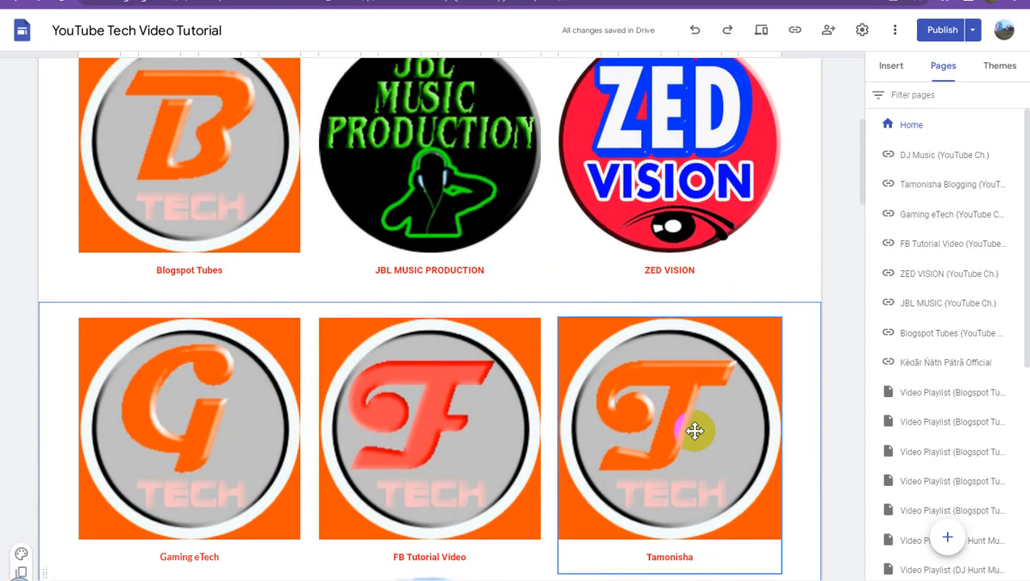
scroll(693, 432, up, 3)
scroll(694, 432, down, 7)
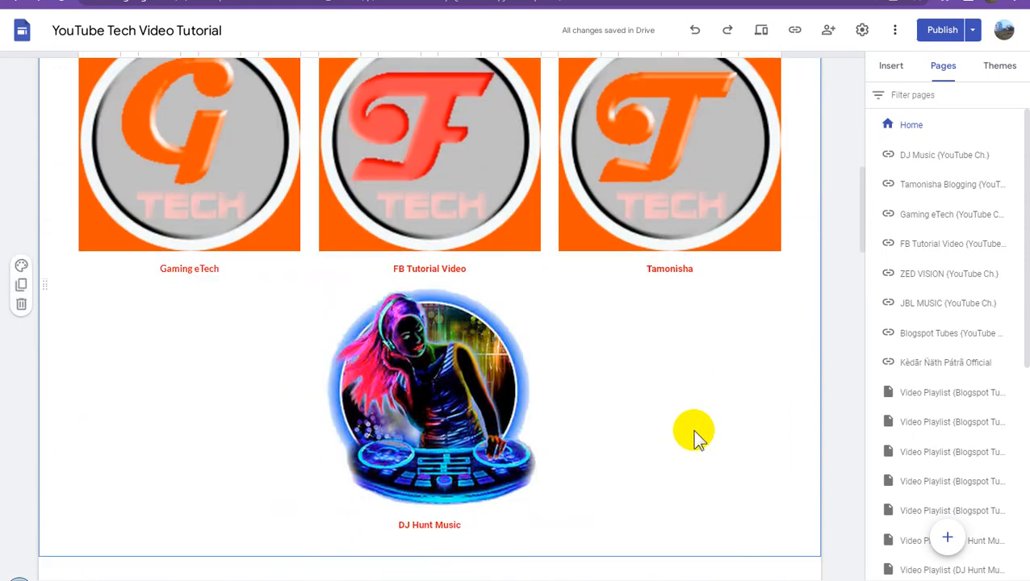
click(894, 68)
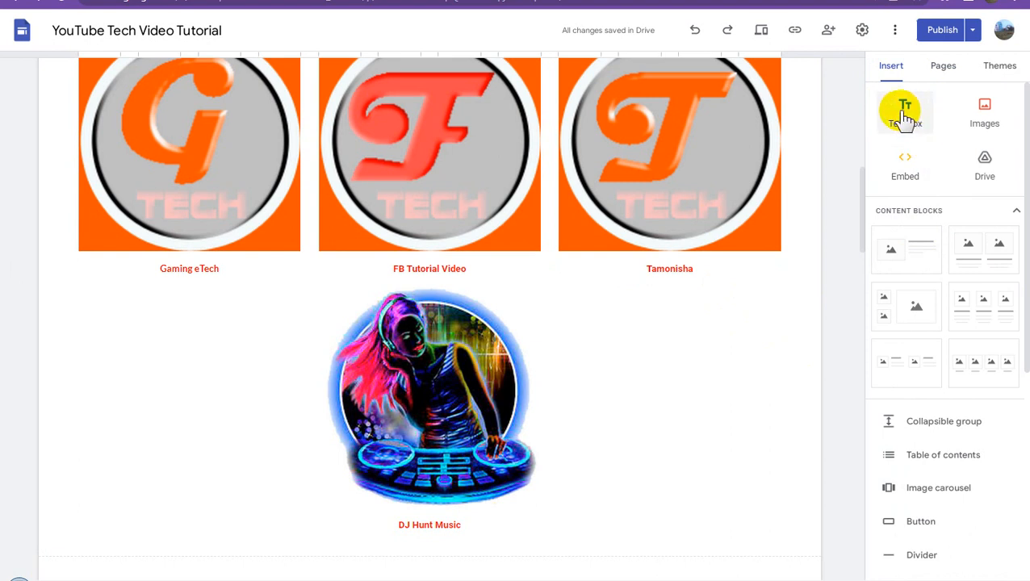
- Publish the site with the added channel links and the updated Home page
click(940, 34)
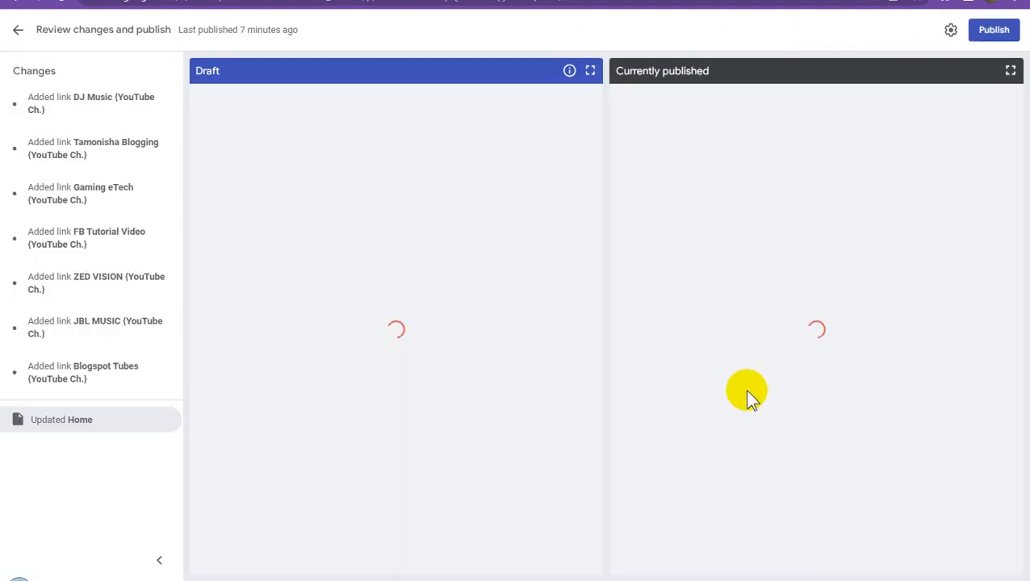
click(992, 34)
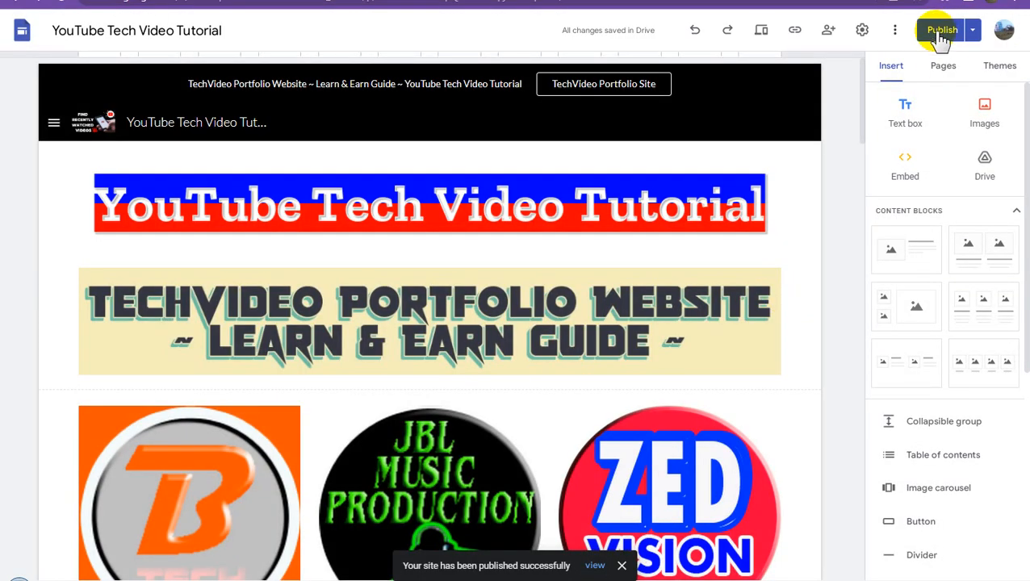
click(941, 32)
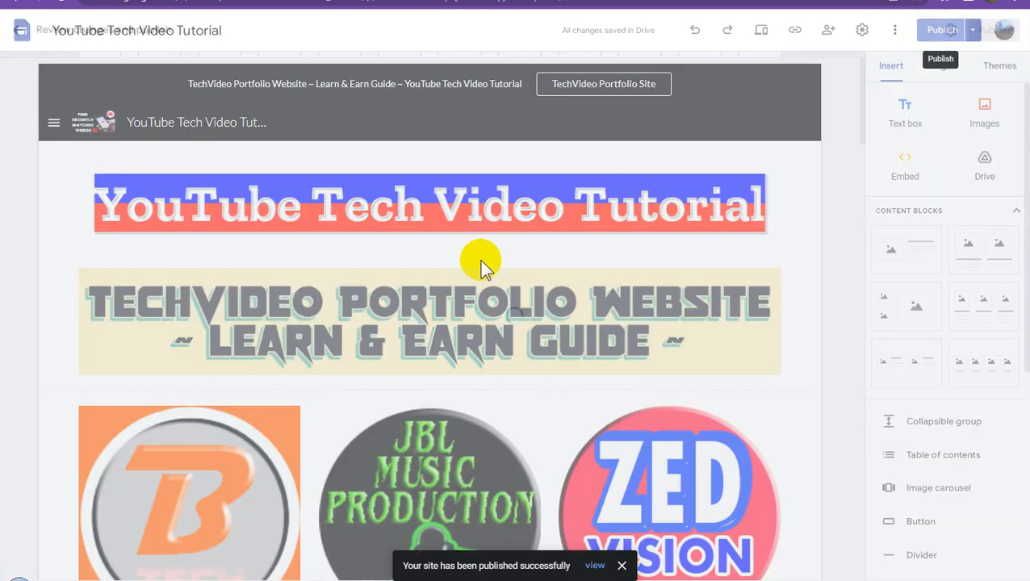
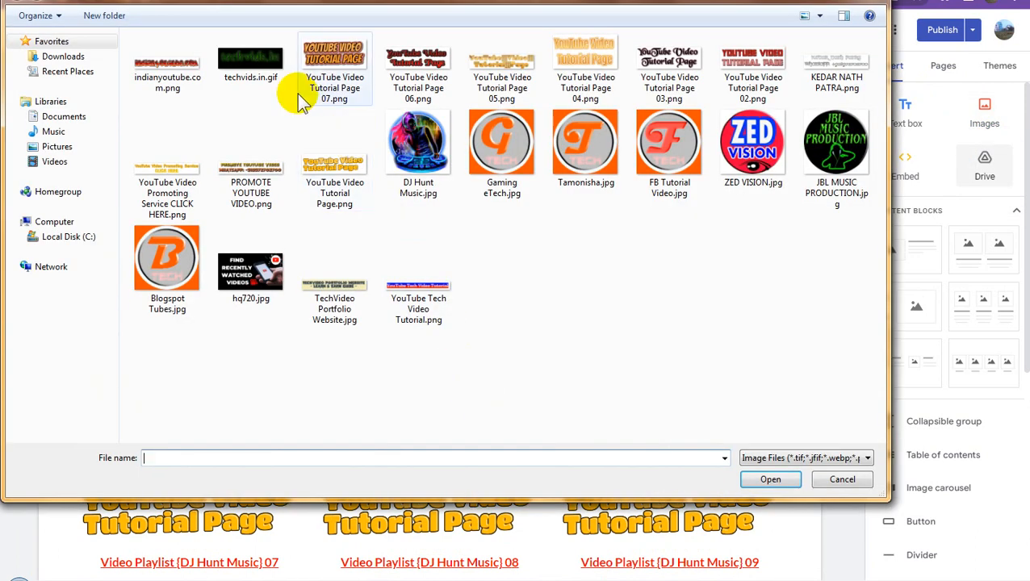
- Insert the techvids.in GIF image and place it beneath the Gaming eTech caption in the first column
double_click(255, 66)
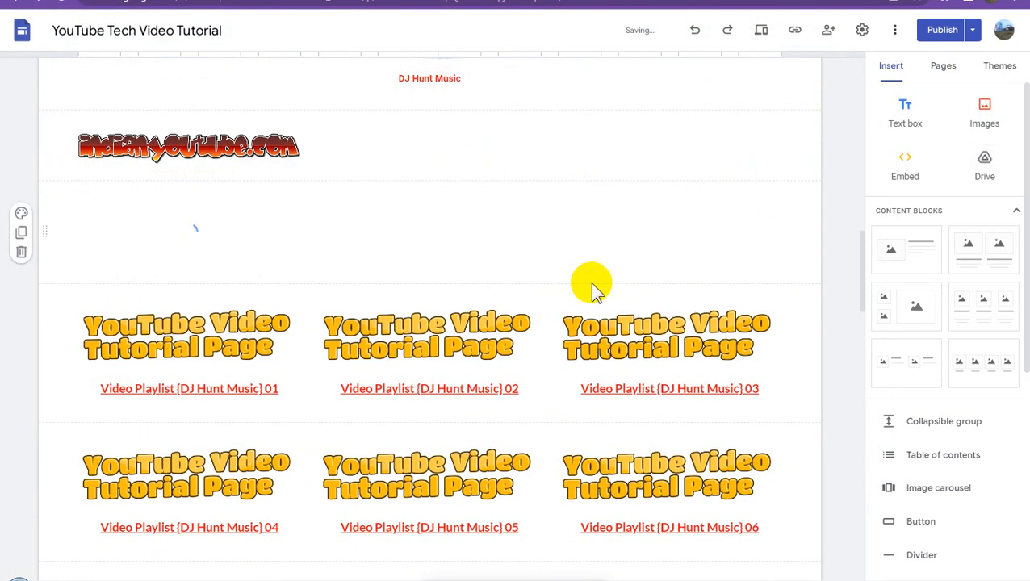
scroll(664, 285, down, 1)
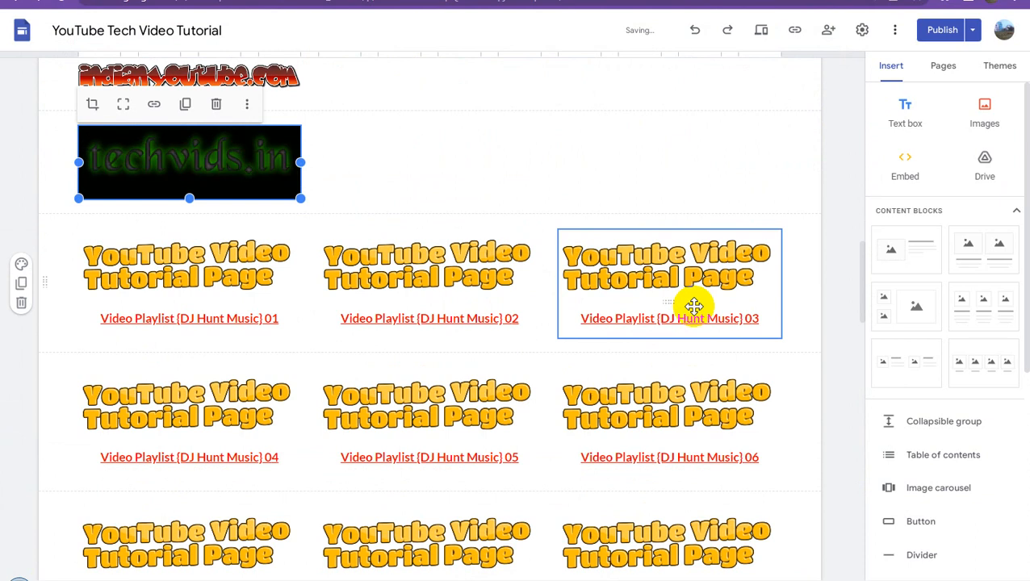
scroll(694, 307, up, 4)
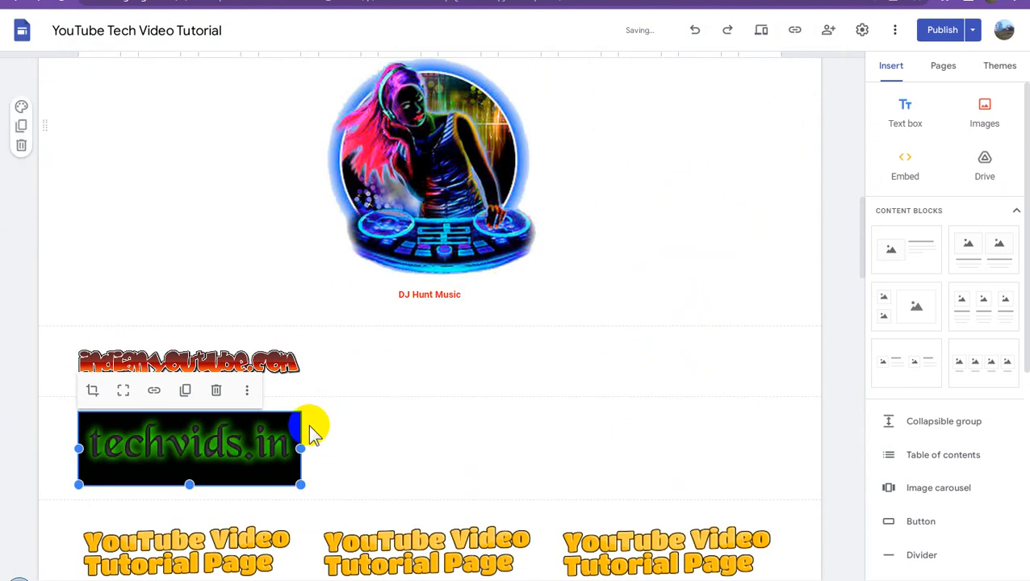
drag(171, 206, 174, 148)
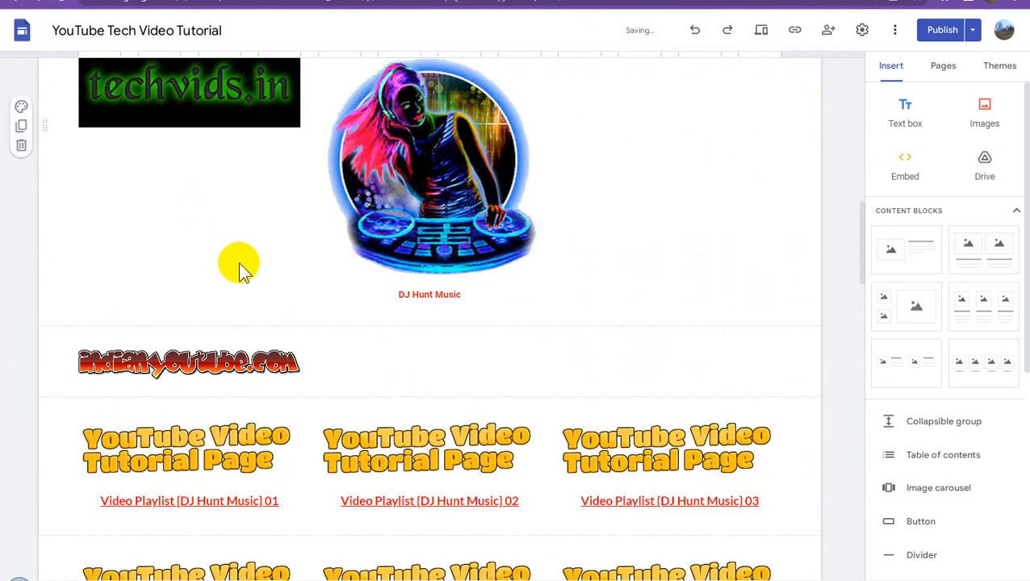
- Move the indianyoutube.com banner into the first column beneath the techvids.in banner
scroll(238, 261, up, 2)
click(194, 505)
drag(194, 505, 175, 334)
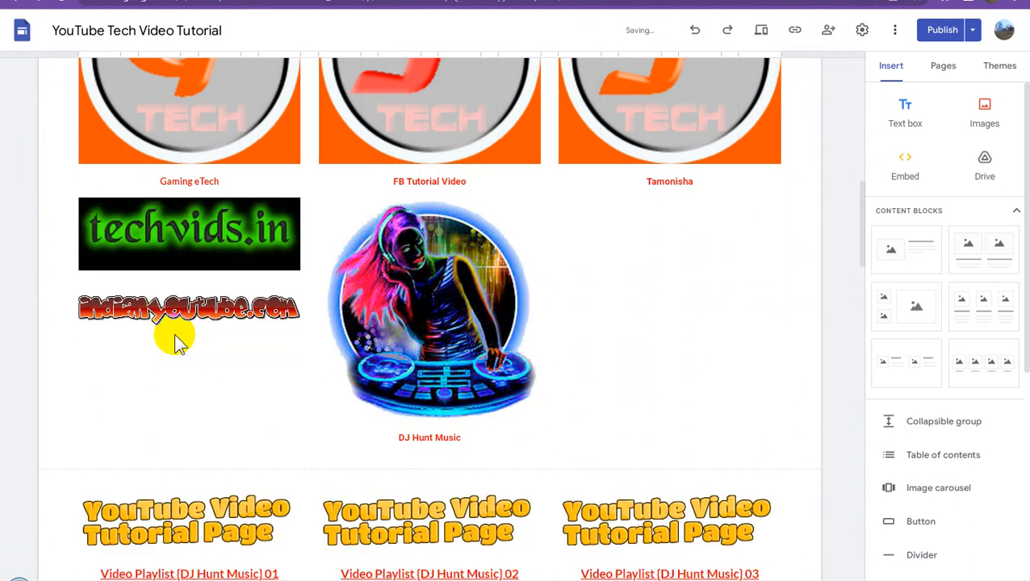
click(825, 255)
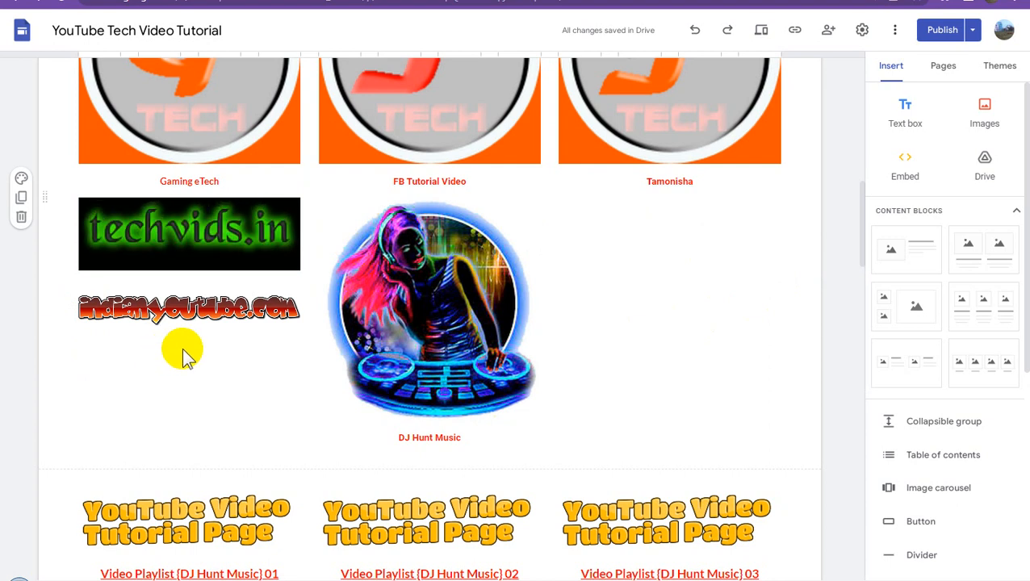
click(837, 249)
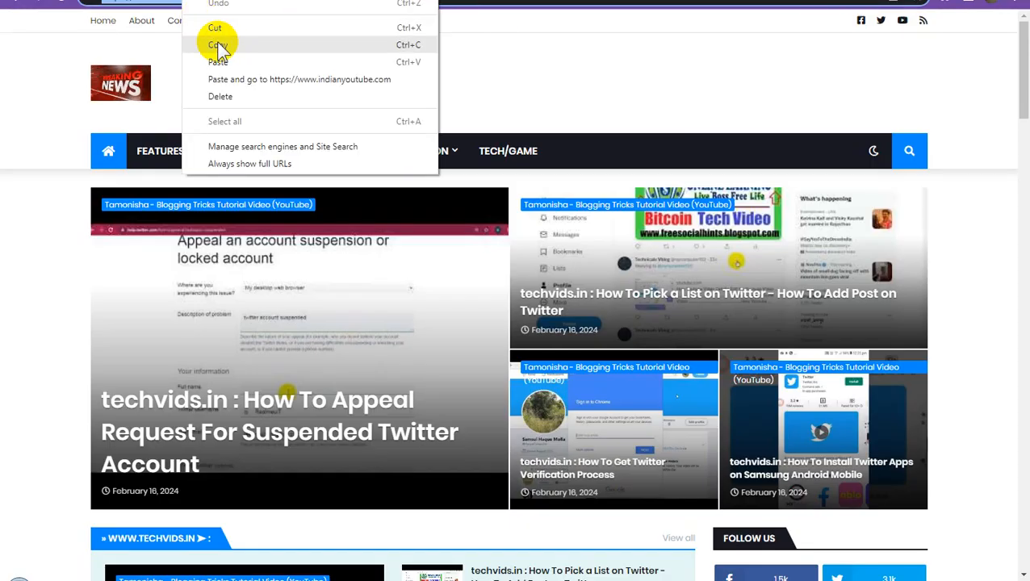
- Copy the techvids.in website's address, look over its home page and return to the site editor
click(220, 46)
scroll(779, 359, down, 5)
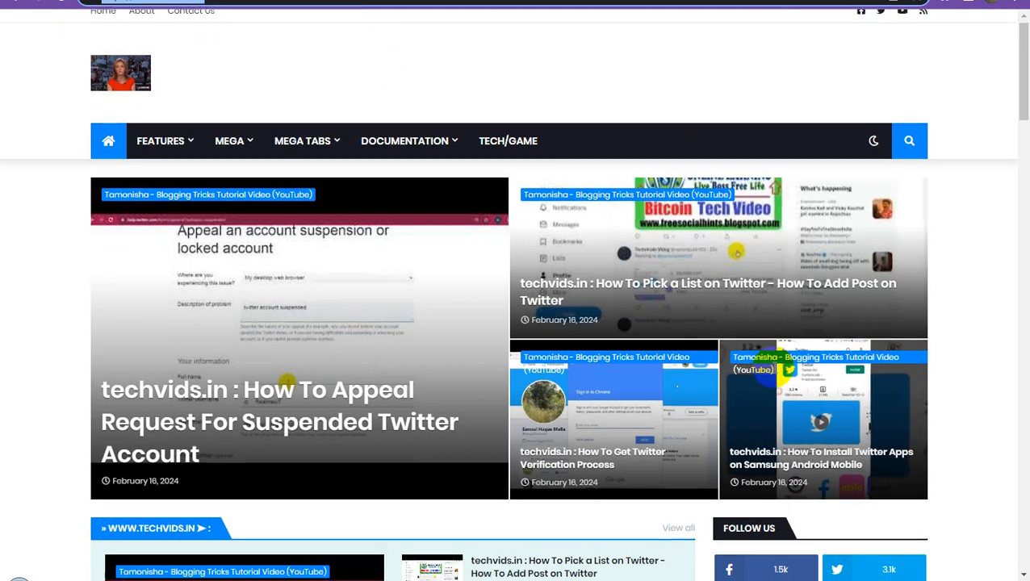
scroll(779, 372, down, 6)
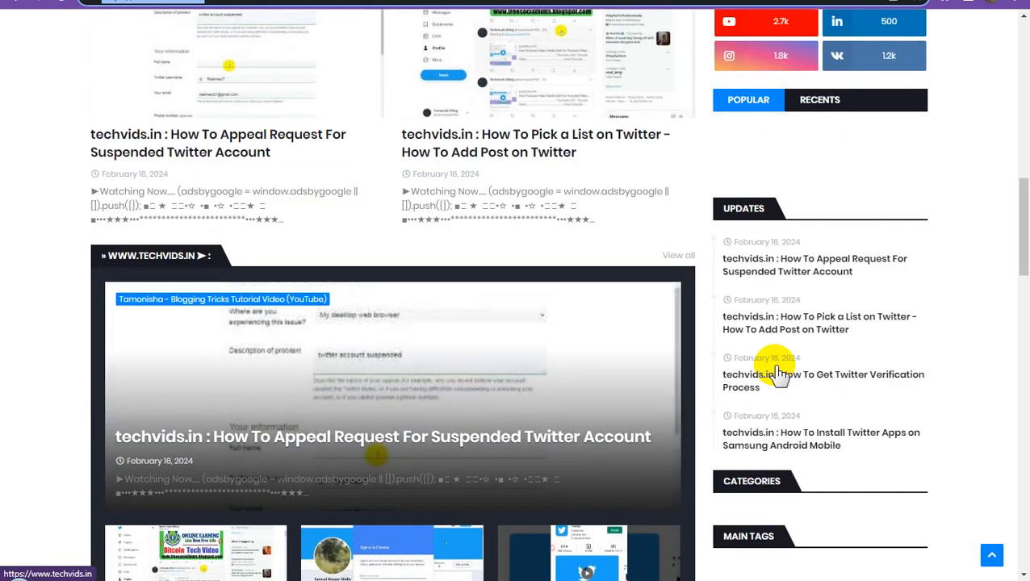
scroll(780, 373, up, 4)
scroll(780, 372, up, 4)
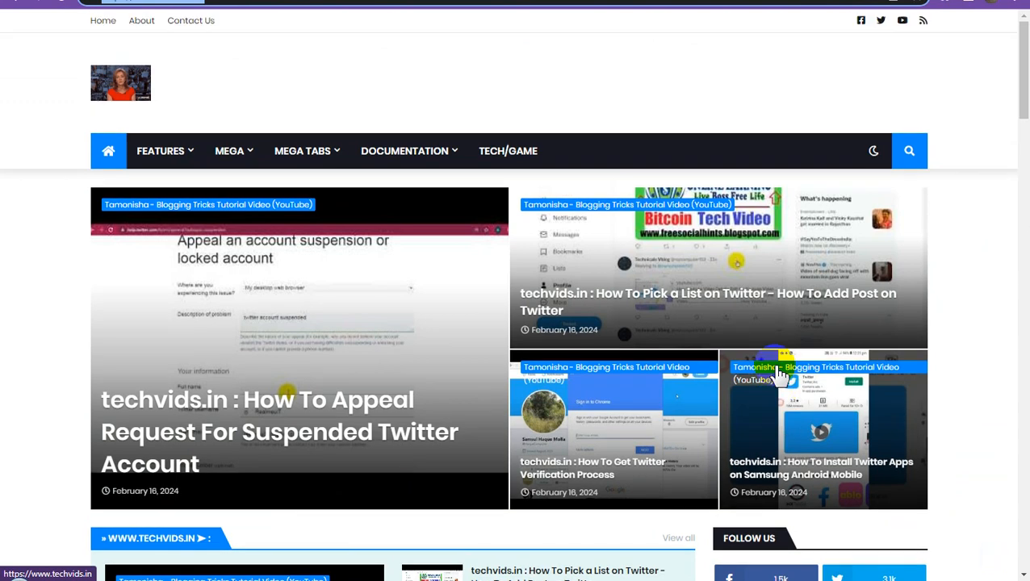
key(ctrl+Tab)
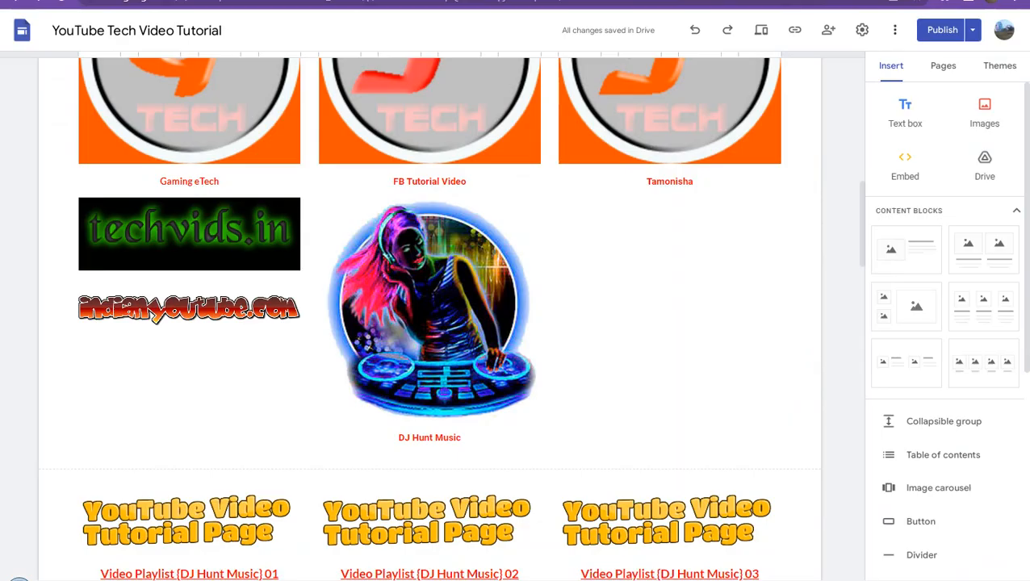
click(198, 226)
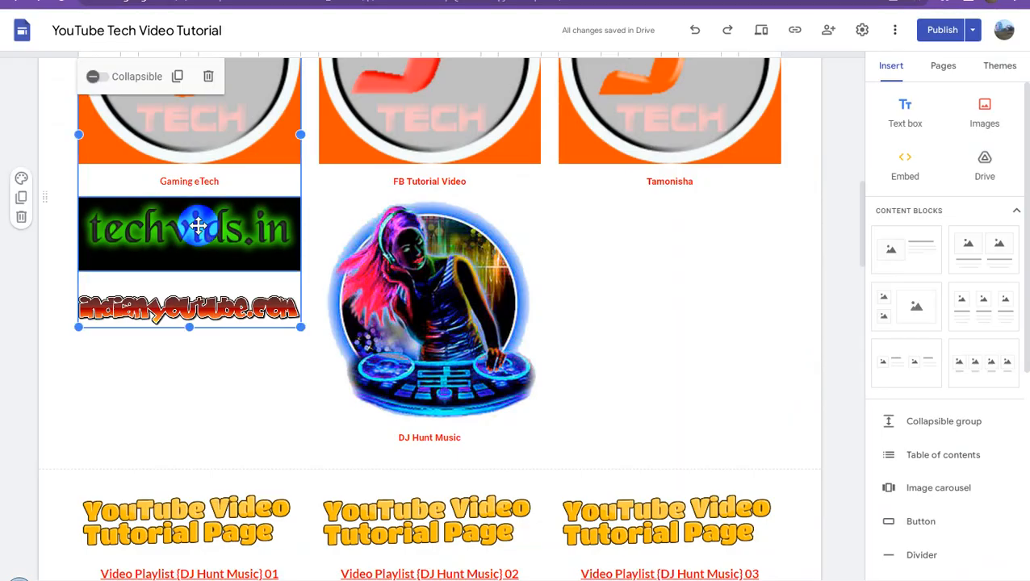
click(197, 225)
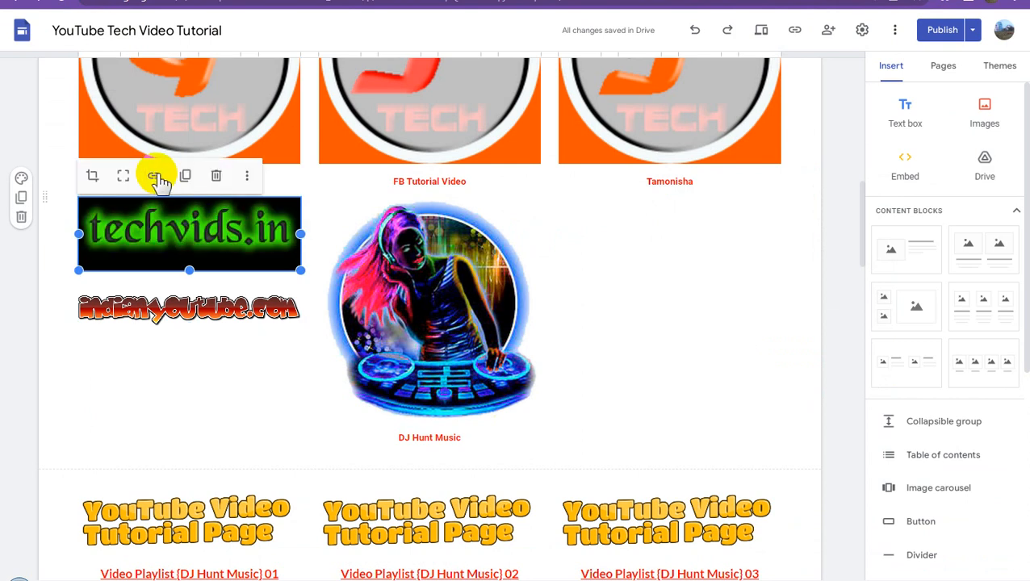
click(154, 175)
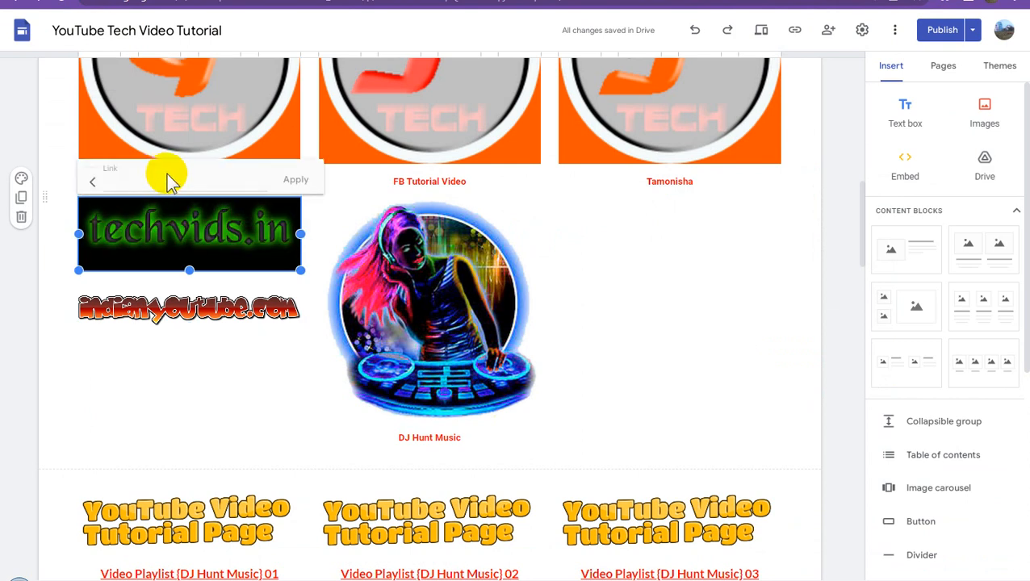
click(162, 179)
key(ctrl+v)
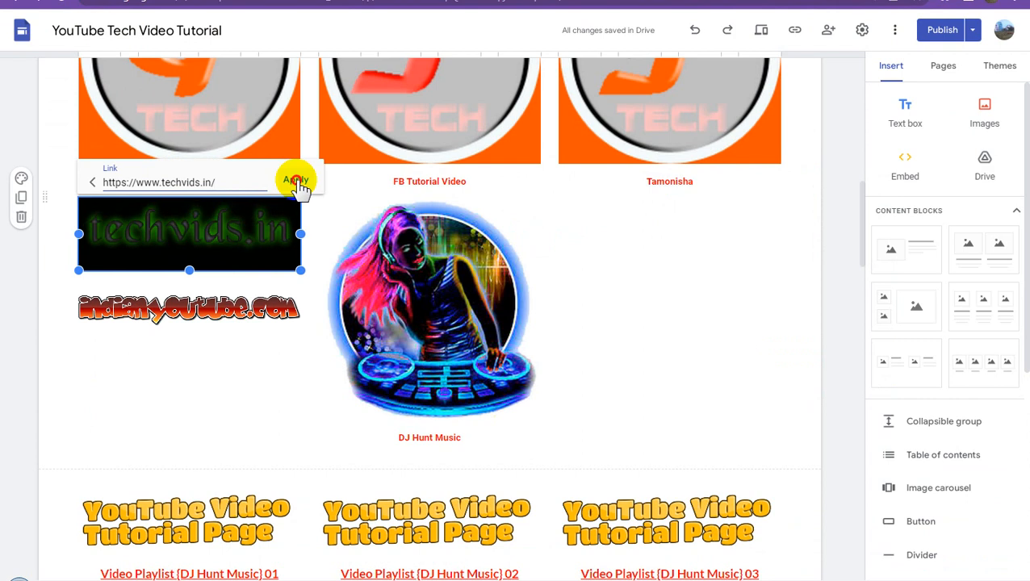
click(291, 181)
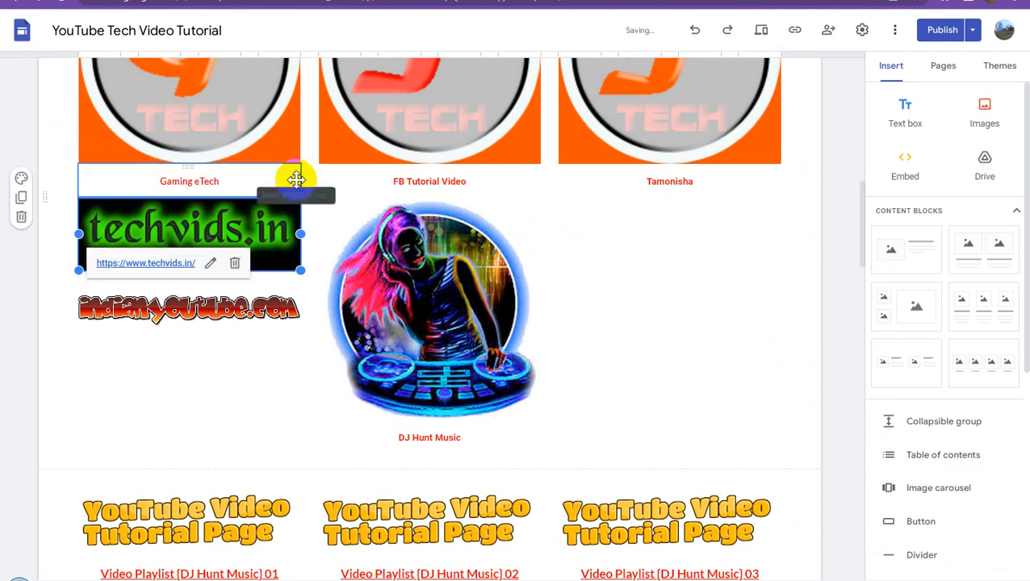
click(839, 236)
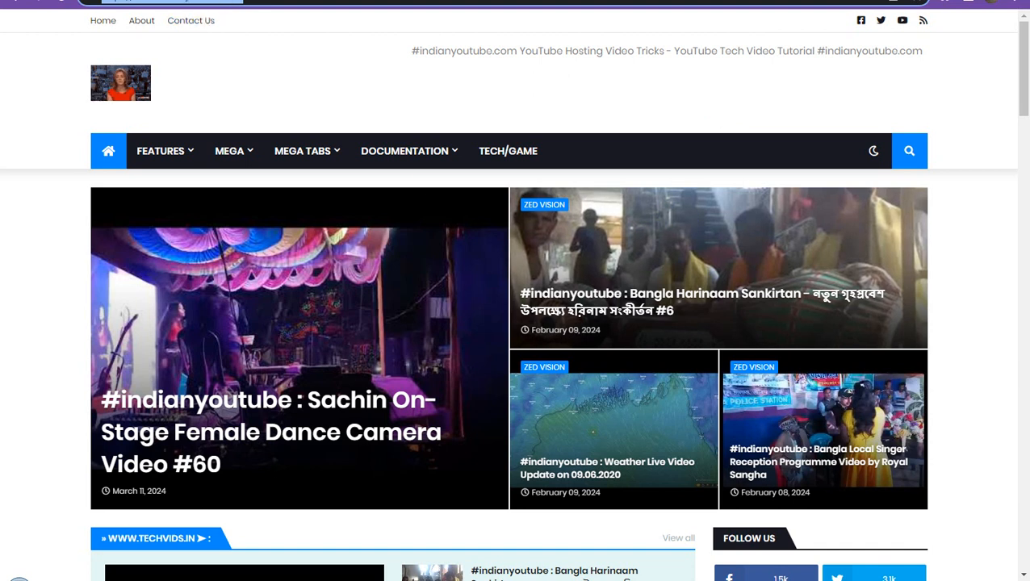
right_click(211, 2)
click(246, 46)
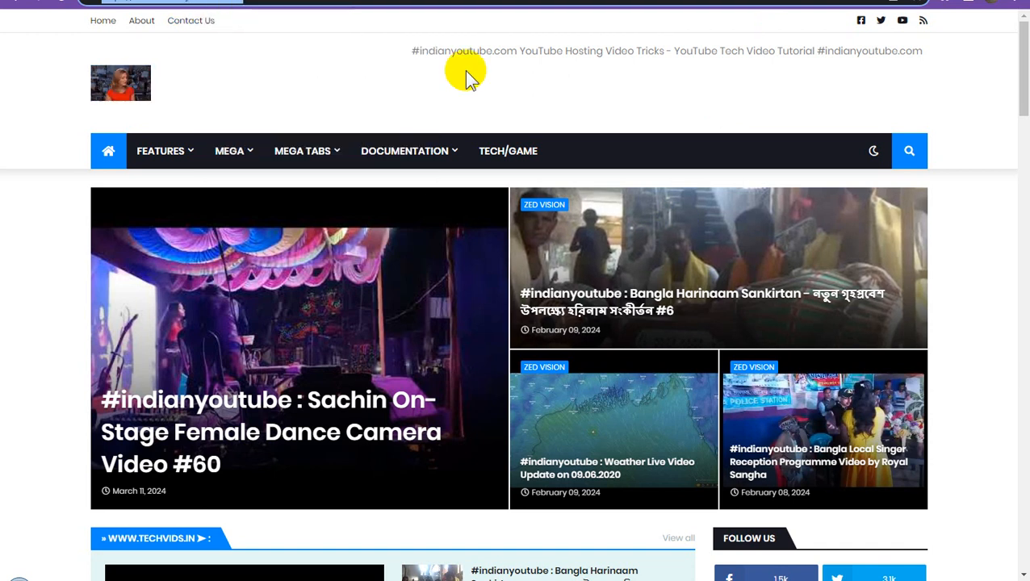
click(161, 1)
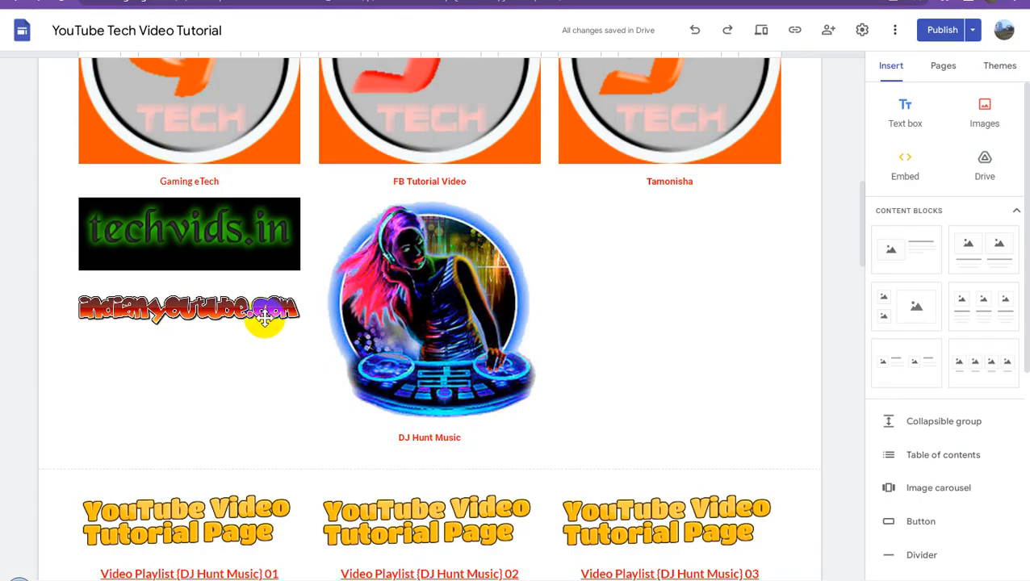
click(210, 309)
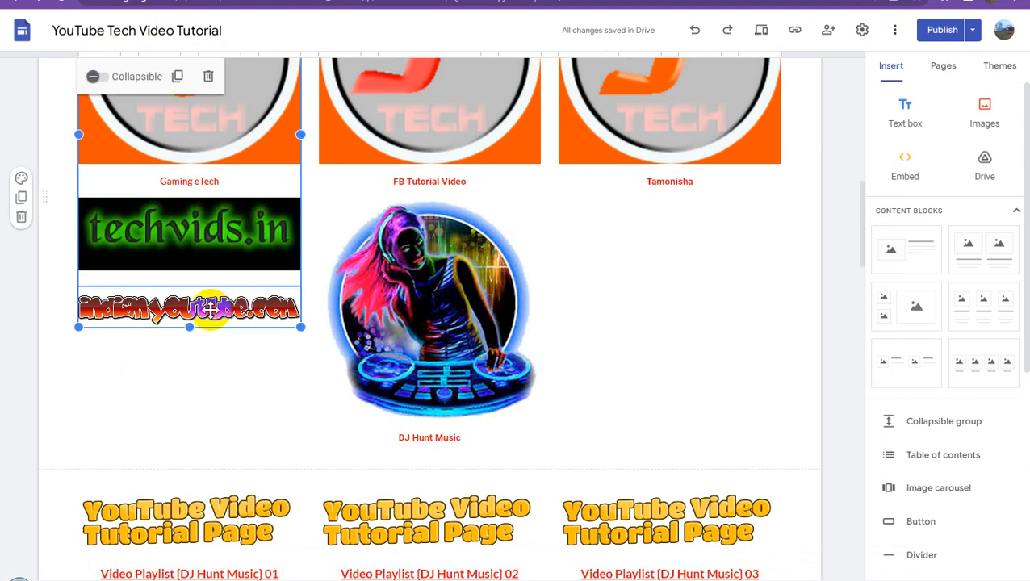
click(209, 309)
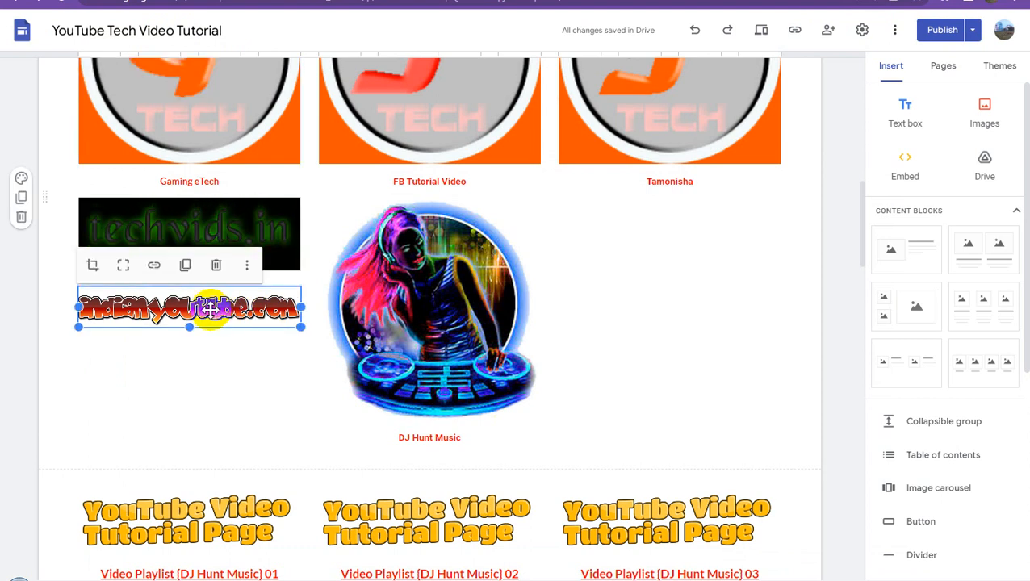
click(153, 264)
click(154, 271)
key(ctrl+v)
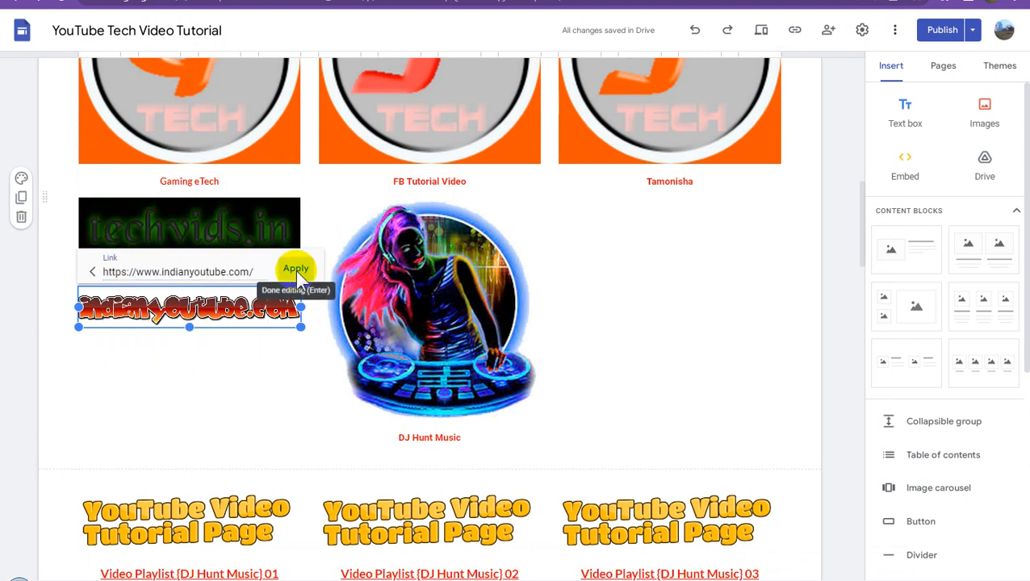
click(296, 270)
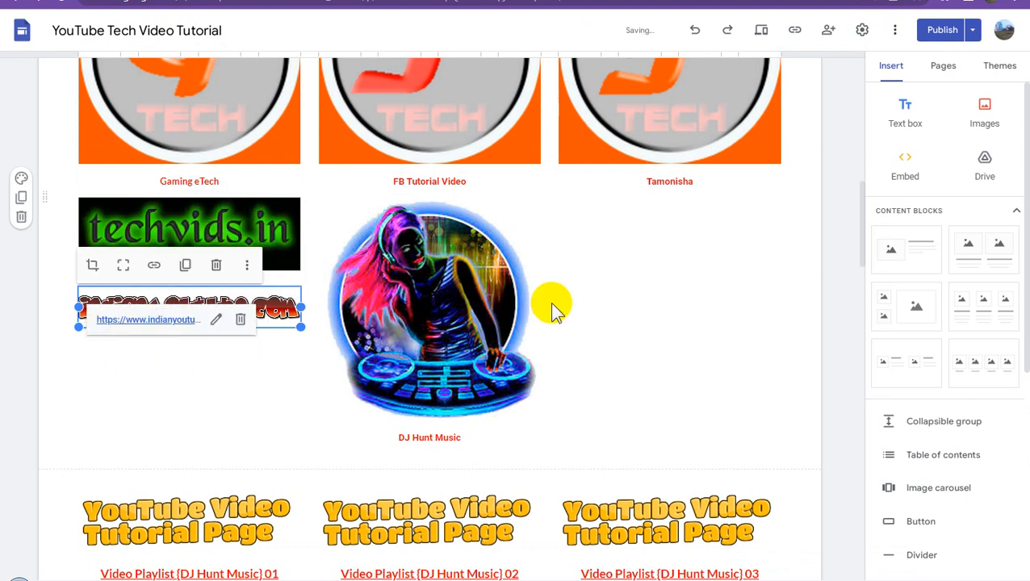
click(837, 258)
- Publish the updated Home page with the two linked website banners
click(943, 30)
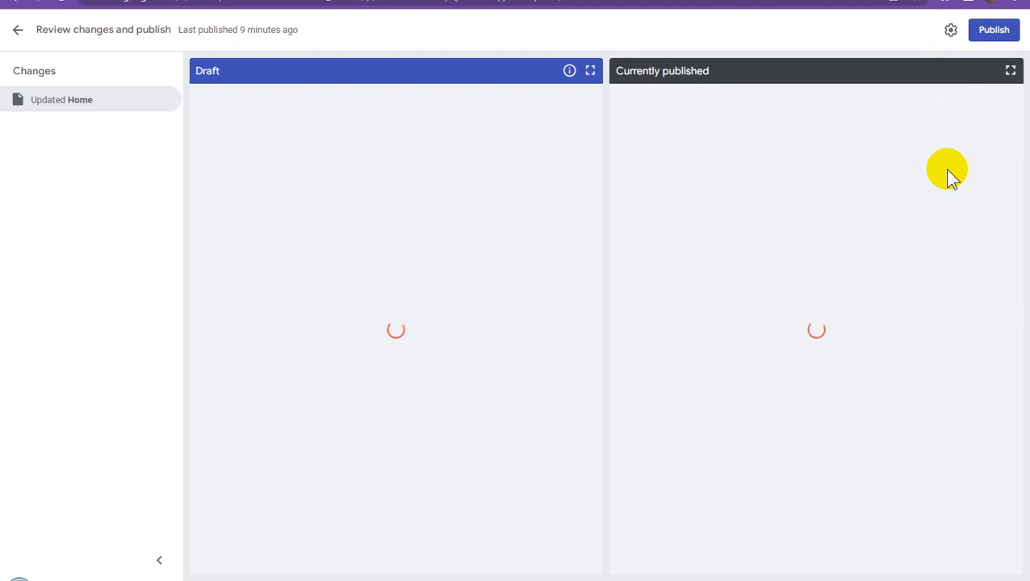
click(995, 33)
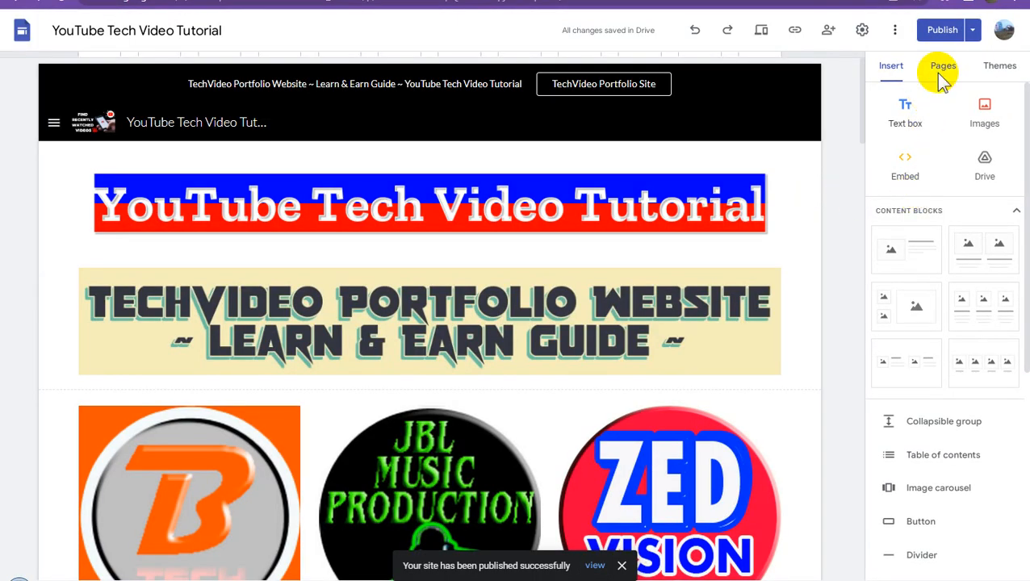
click(938, 33)
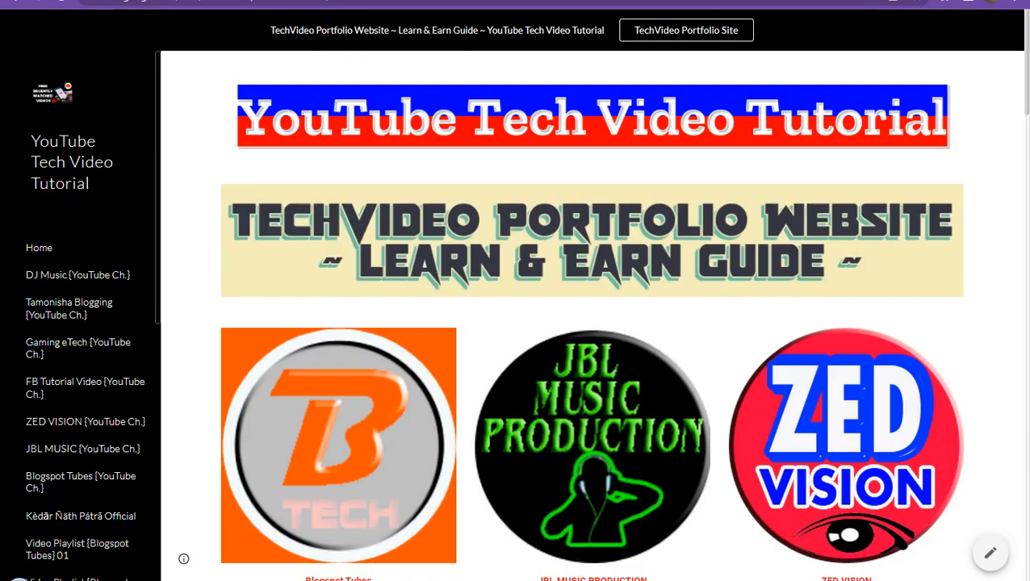
- Check the banners on the published home page and return to the editor
click(637, 241)
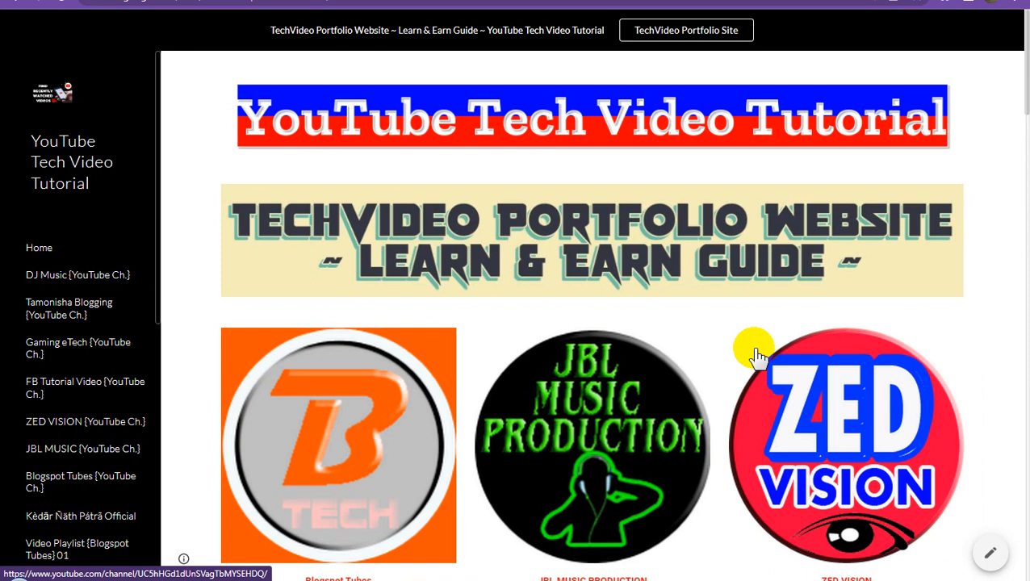
scroll(756, 357, down, 10)
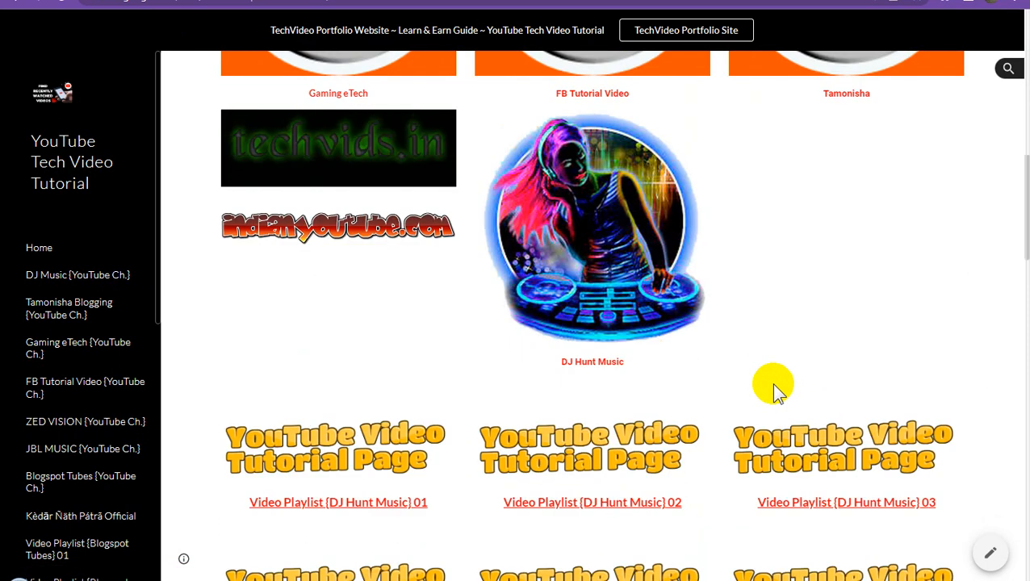
scroll(773, 390, up, 2)
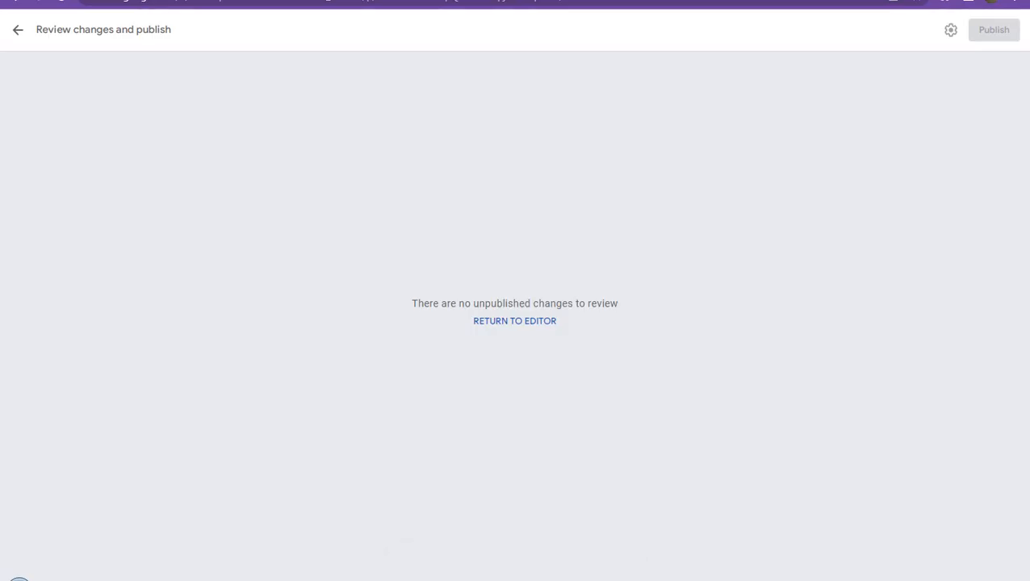
click(493, 322)
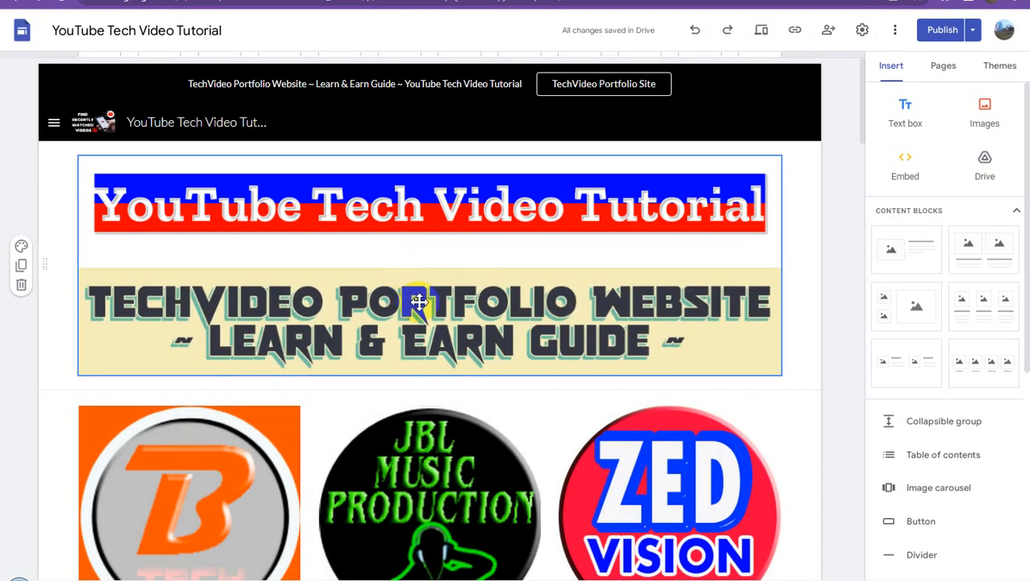
- Move the indianyoutube.com banner to the third column beneath the Tamonisha caption and select it
scroll(412, 299, down, 6)
scroll(420, 299, down, 2)
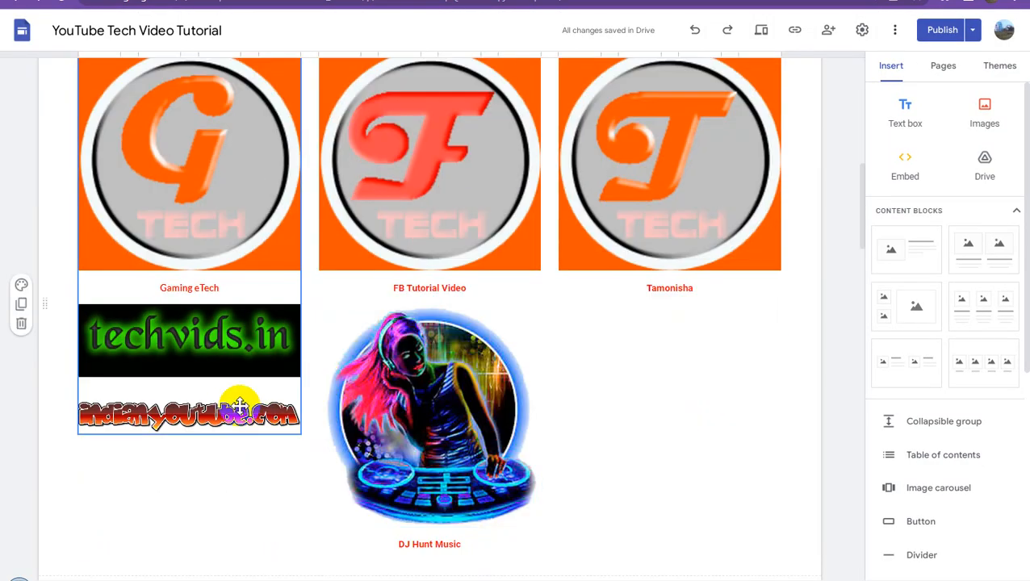
click(221, 416)
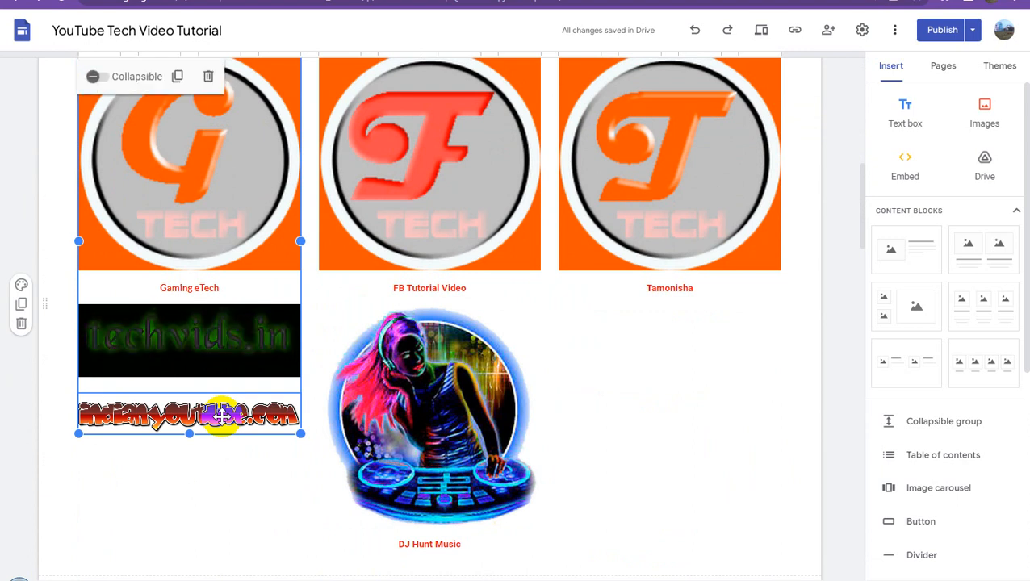
click(225, 419)
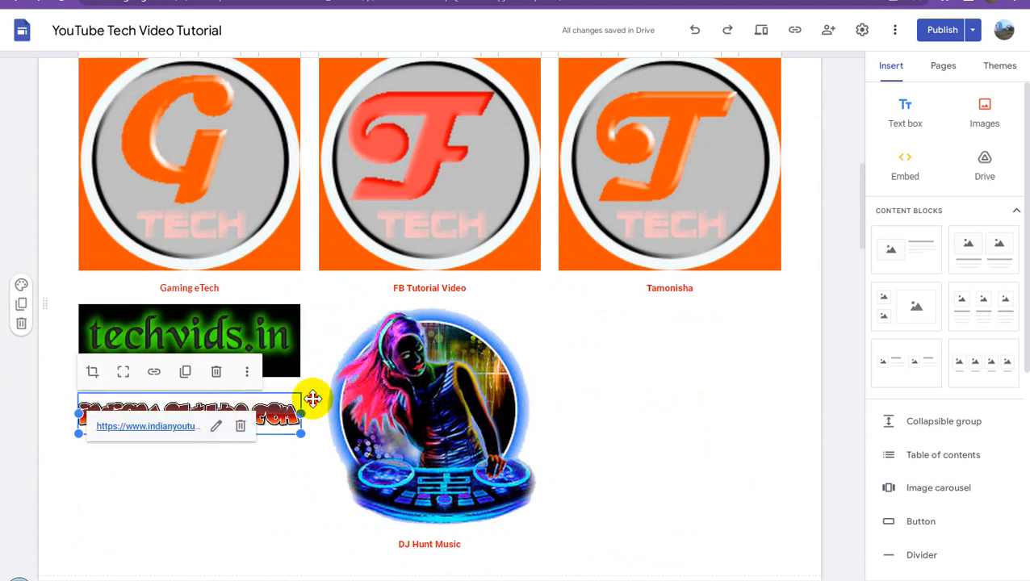
drag(553, 390, 636, 449)
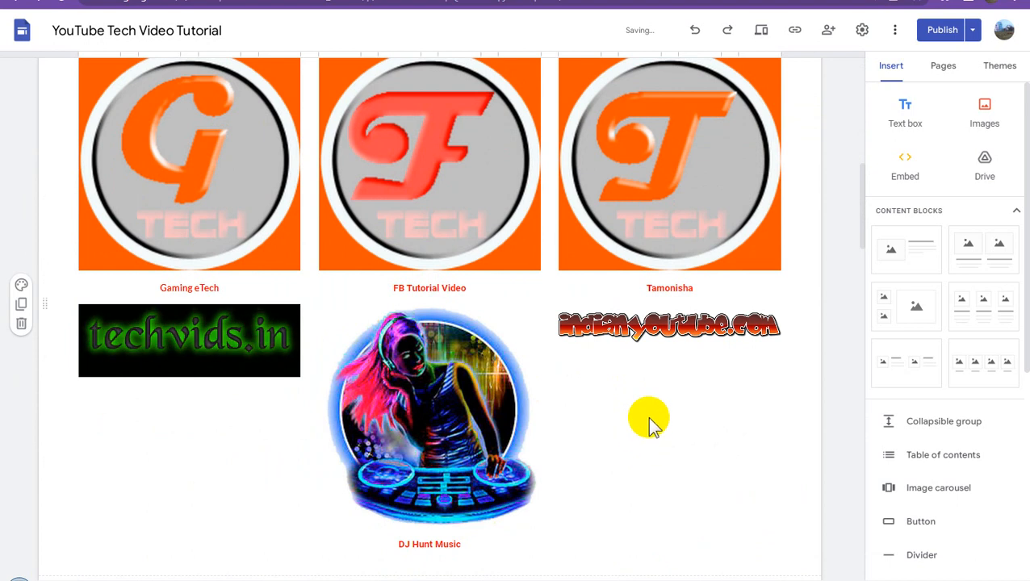
click(650, 326)
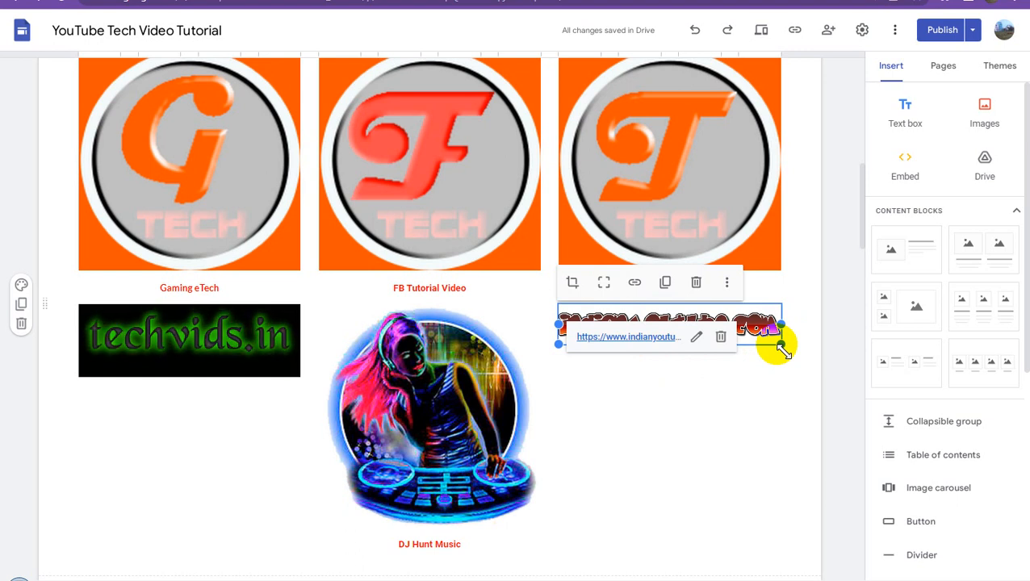
- Upload the Breaking News and Bangla news logo images from the computer to the home page
click(758, 427)
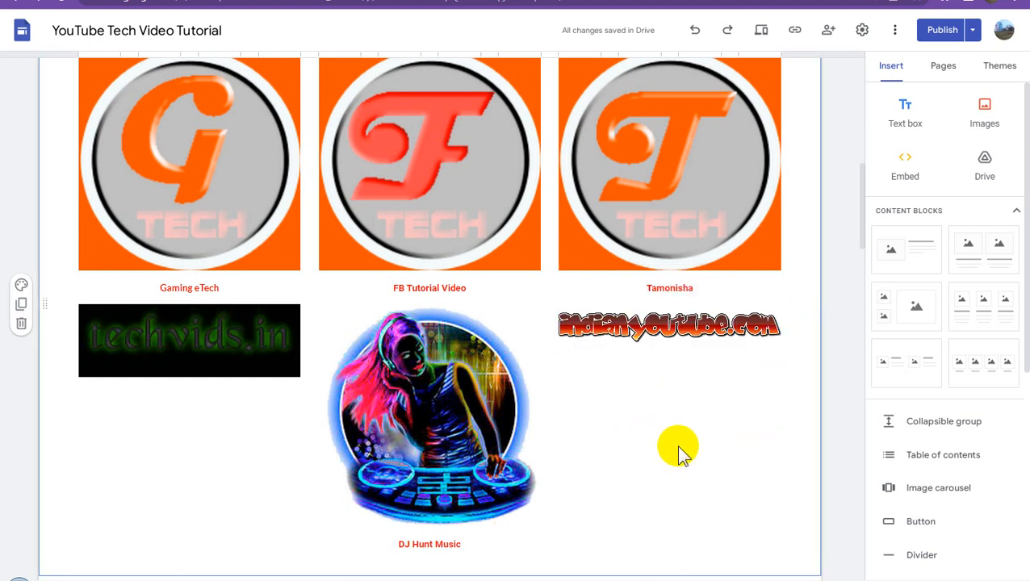
scroll(678, 444, down, 2)
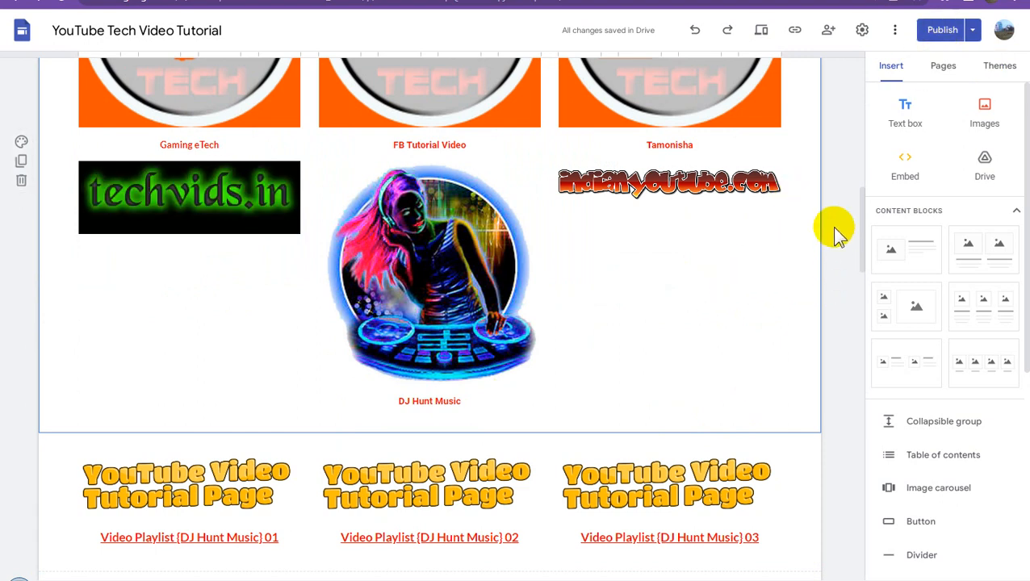
click(983, 113)
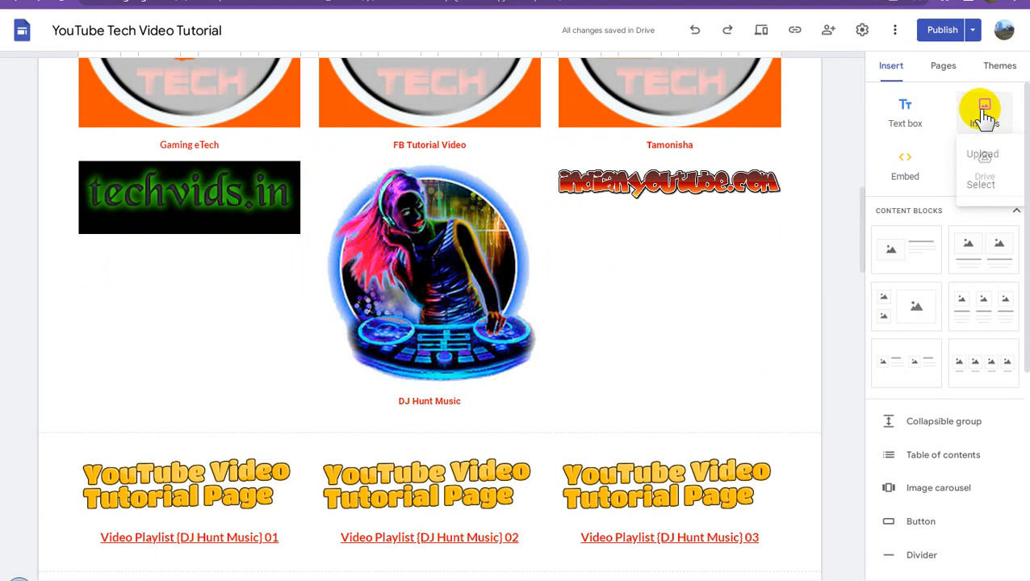
click(983, 156)
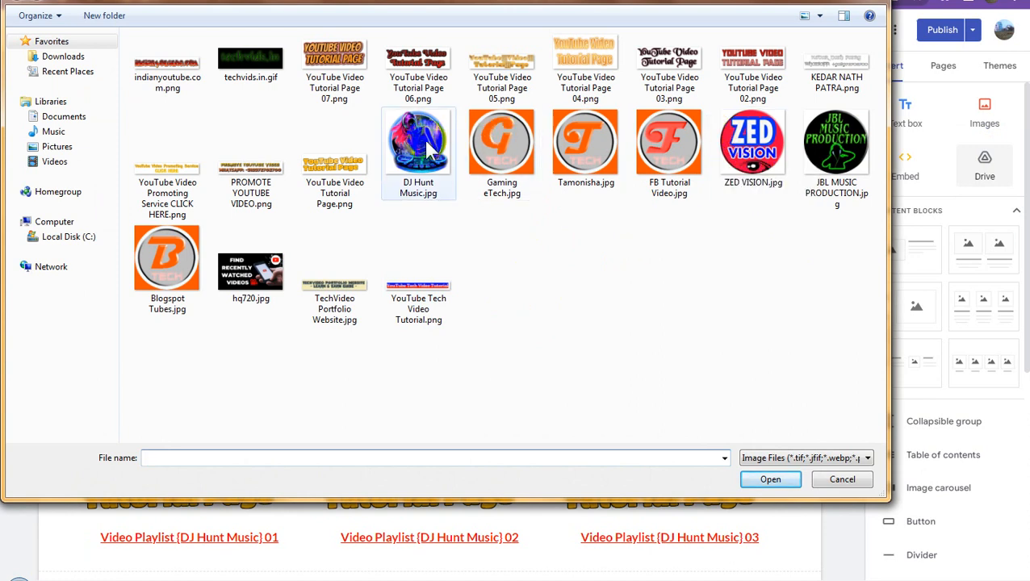
click(819, 16)
click(817, 16)
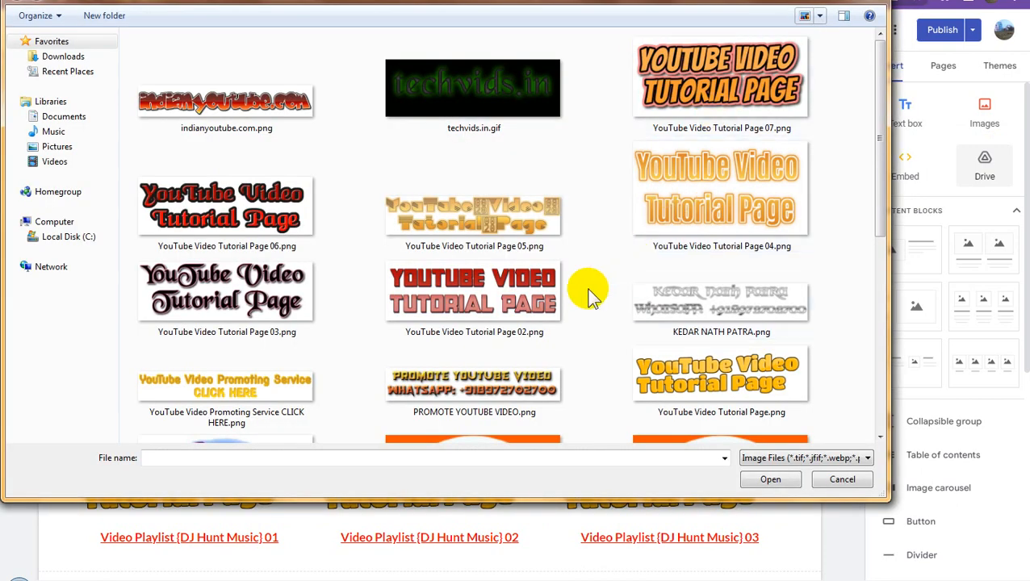
click(466, 305)
scroll(468, 311, down, 5)
scroll(471, 321, up, 5)
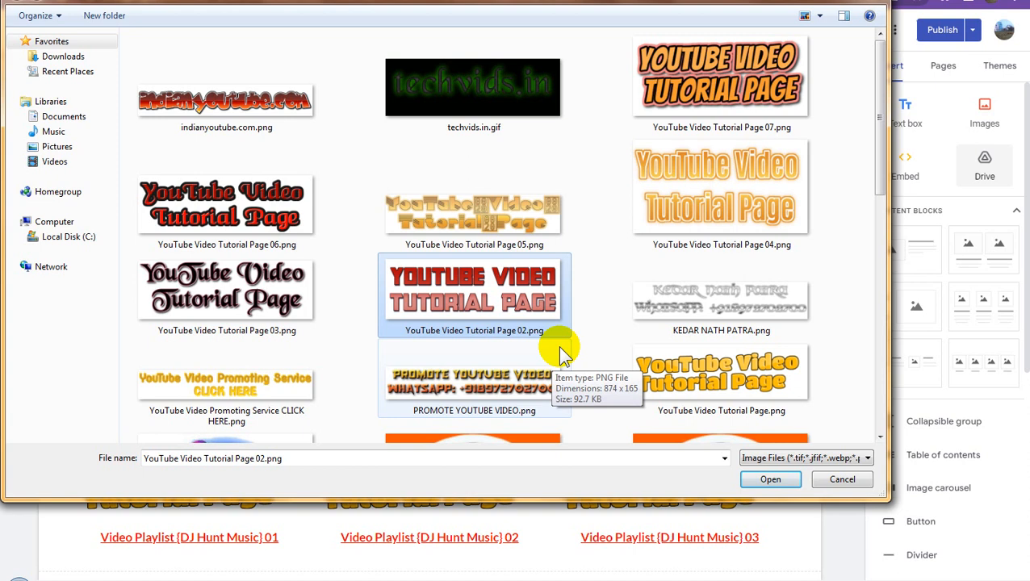
double_click(404, 321)
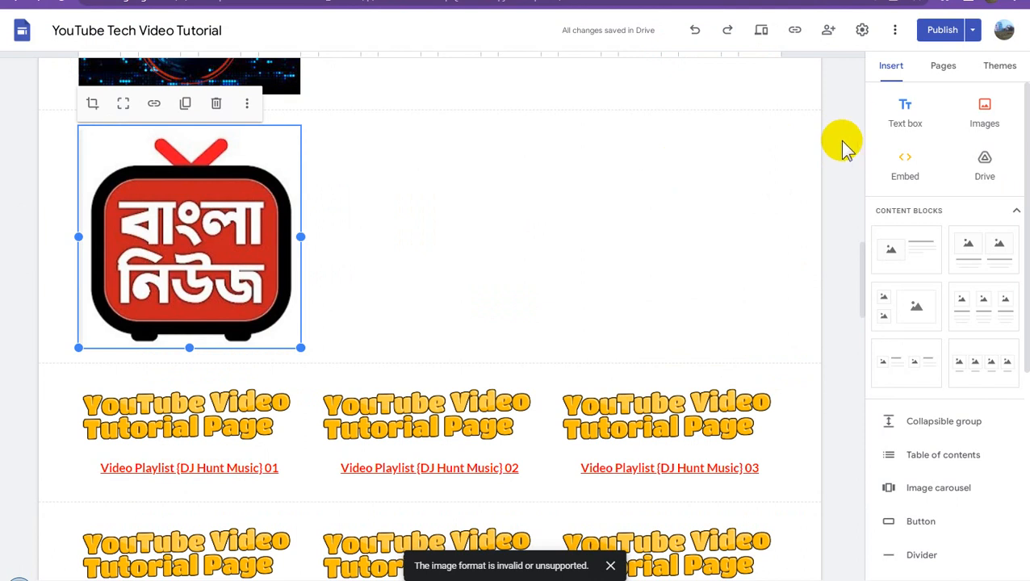
click(623, 255)
- Move the Breaking News image beneath the techvids.in banner and the Bangla news logo beneath the indianyoutube.com banner
scroll(623, 255, up, 4)
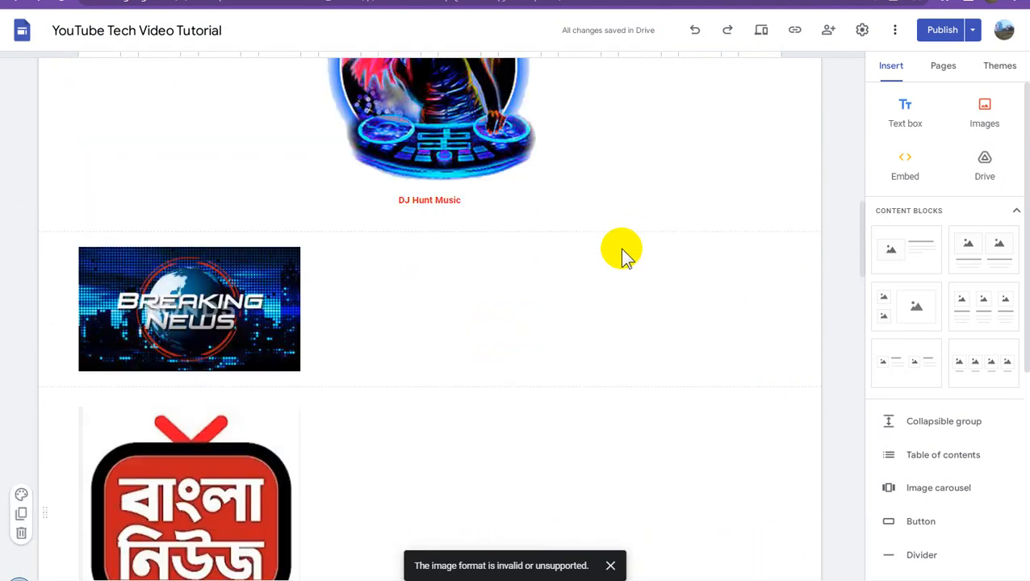
scroll(407, 315, up, 3)
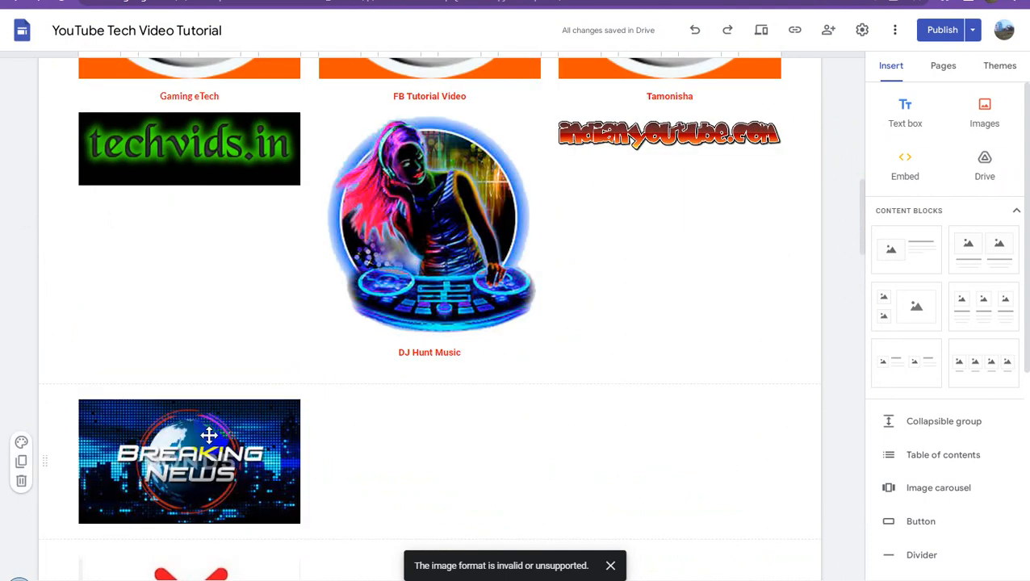
click(187, 456)
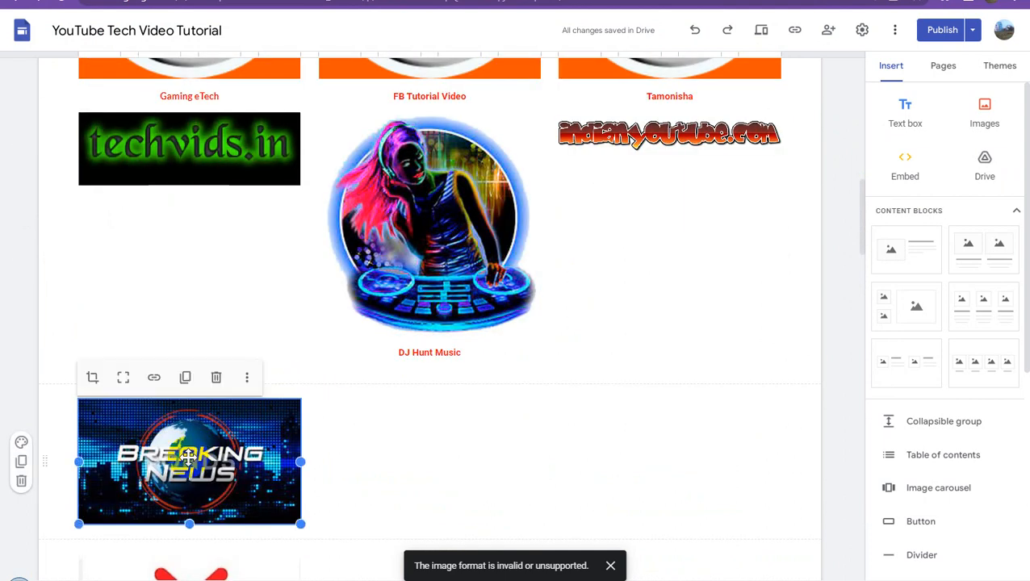
drag(187, 456, 164, 254)
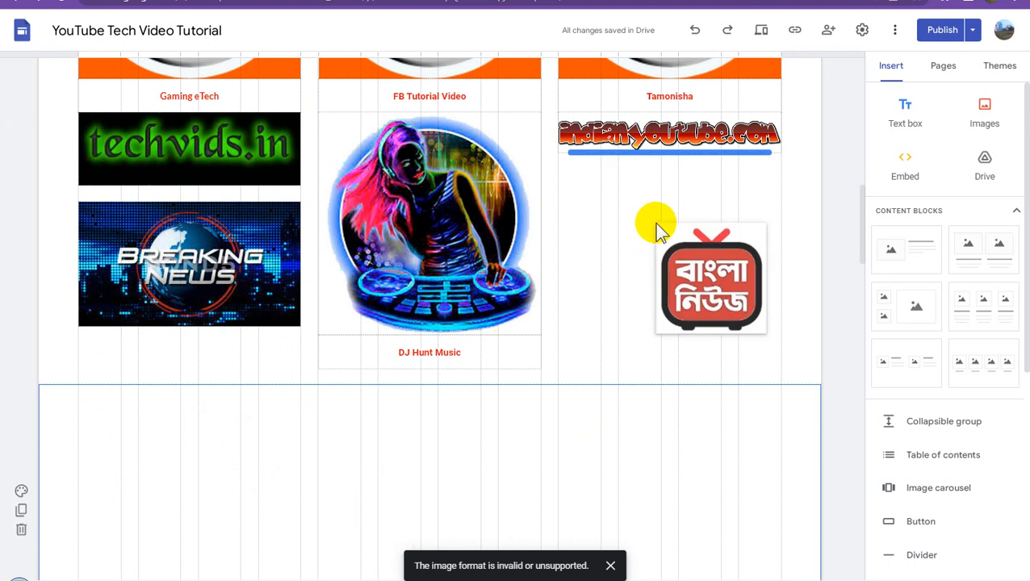
drag(656, 228, 658, 230)
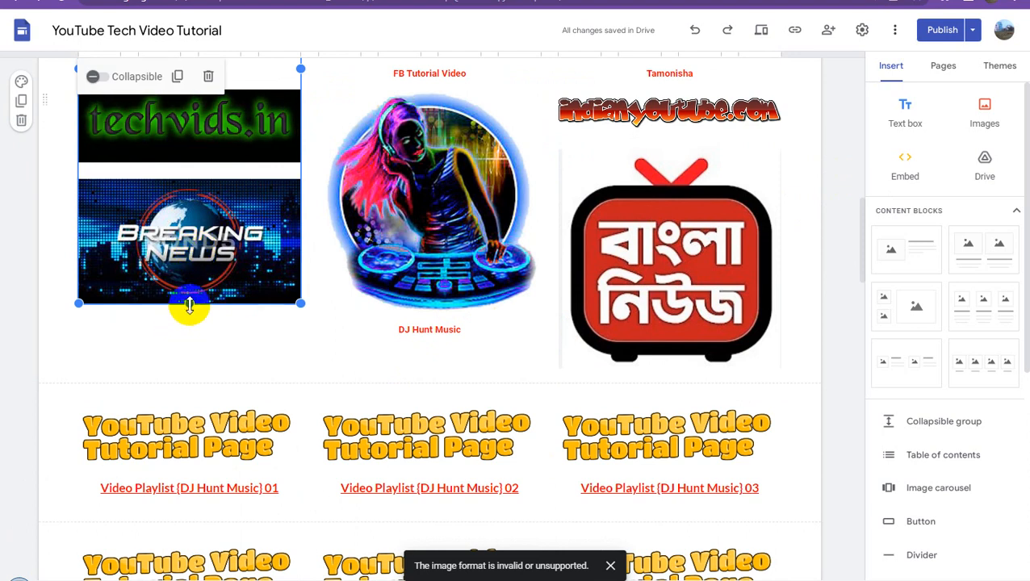
- Stretch the first column's image group down to about the third column's lower edge, and uncrop the techvids.in banner
drag(192, 331, 196, 368)
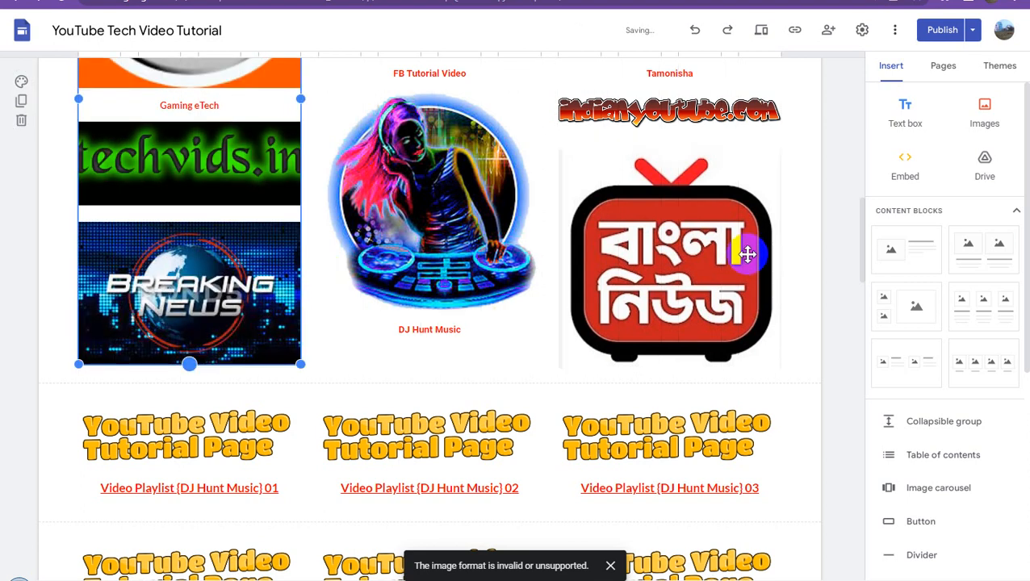
click(837, 175)
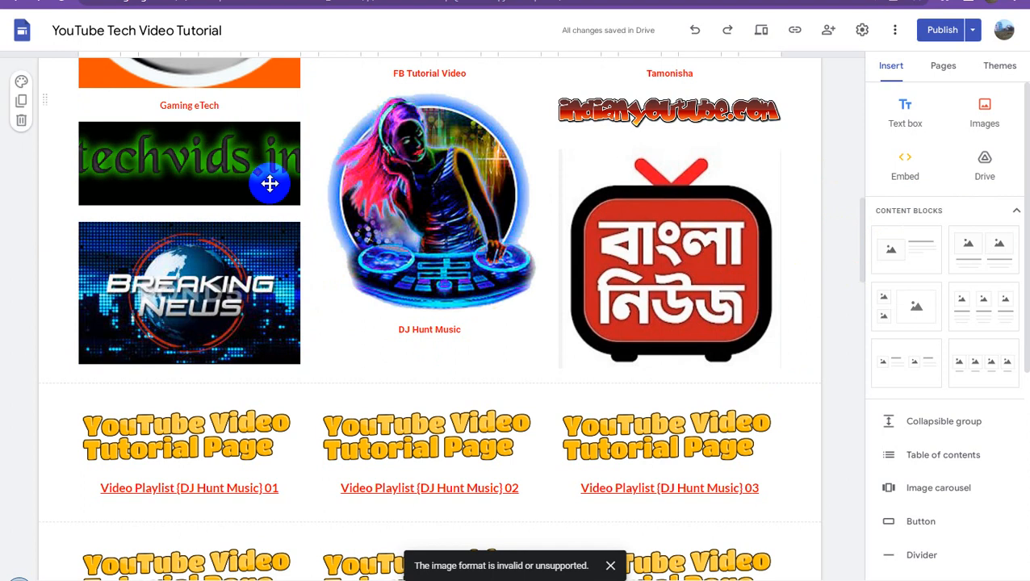
click(204, 163)
click(204, 163)
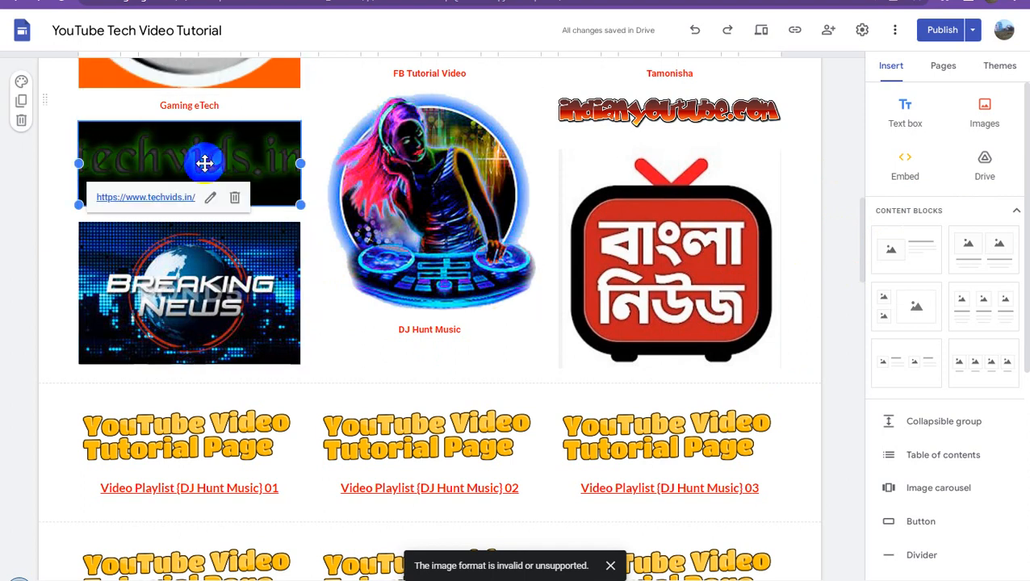
click(125, 103)
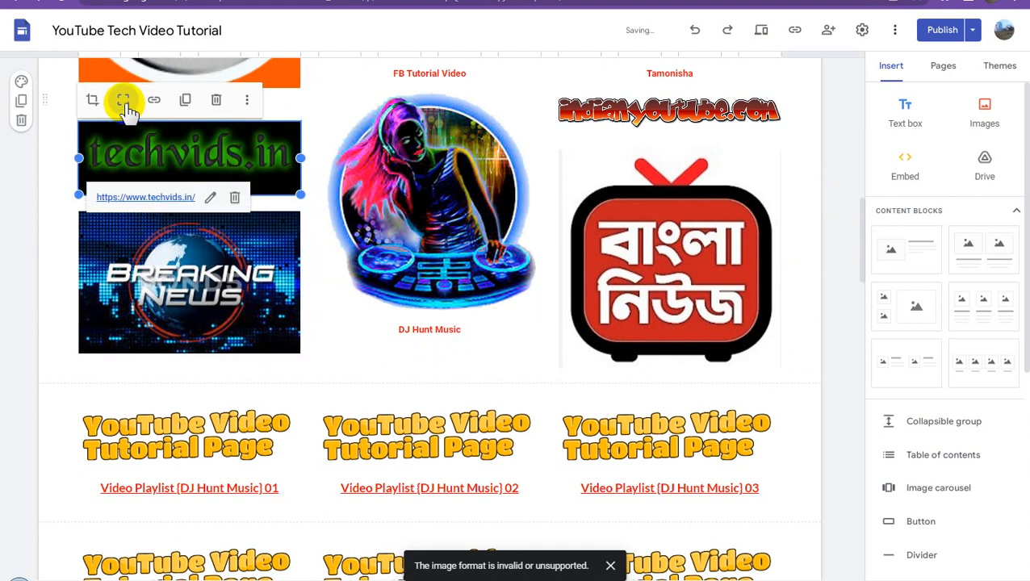
click(839, 201)
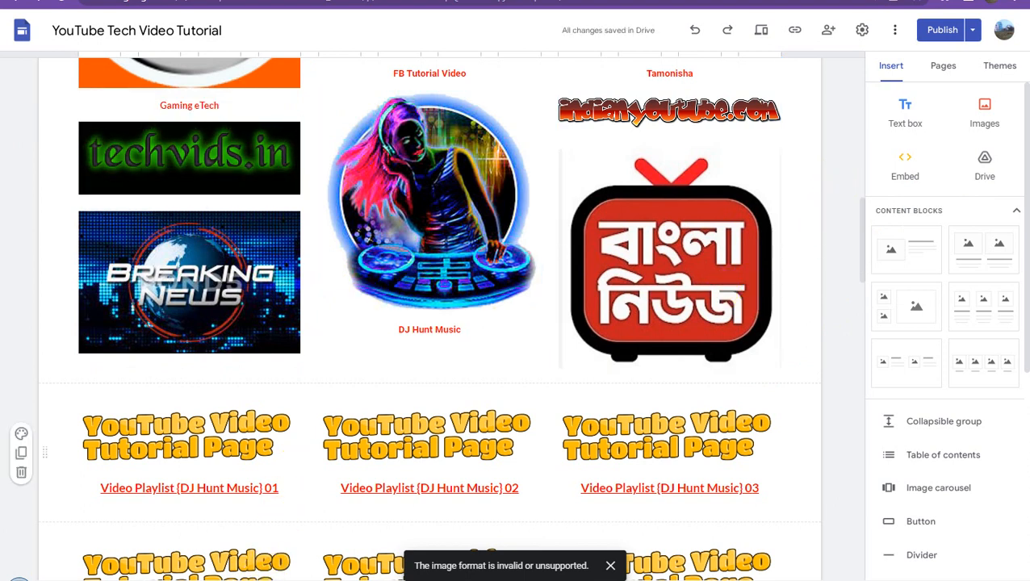
click(232, 580)
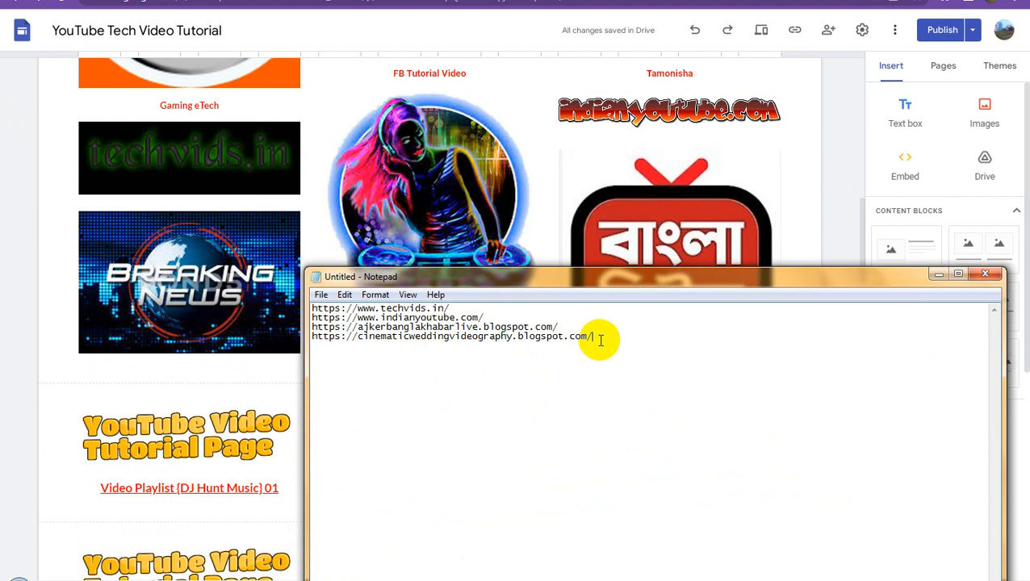
drag(599, 336, 288, 337)
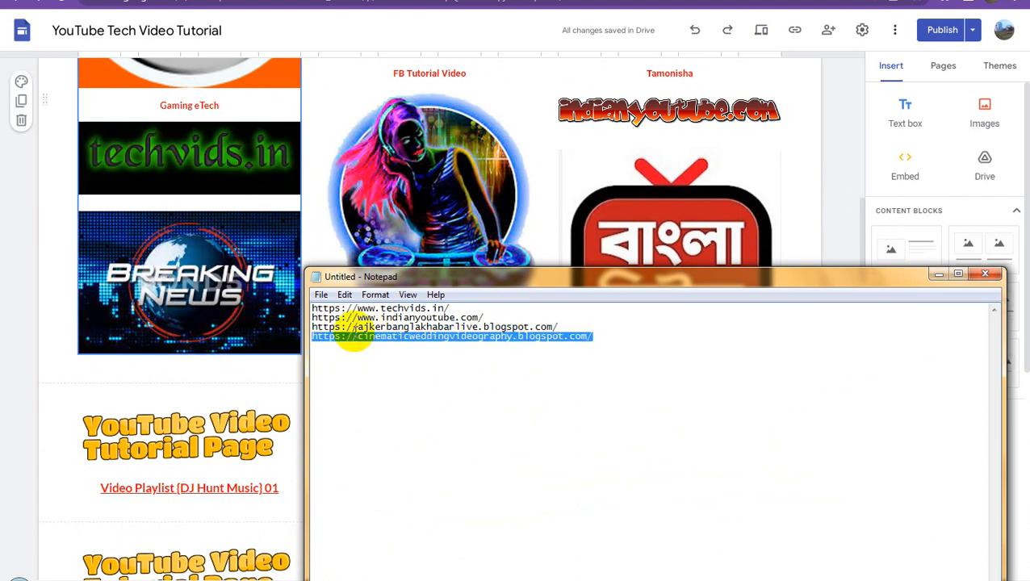
click(834, 157)
click(217, 274)
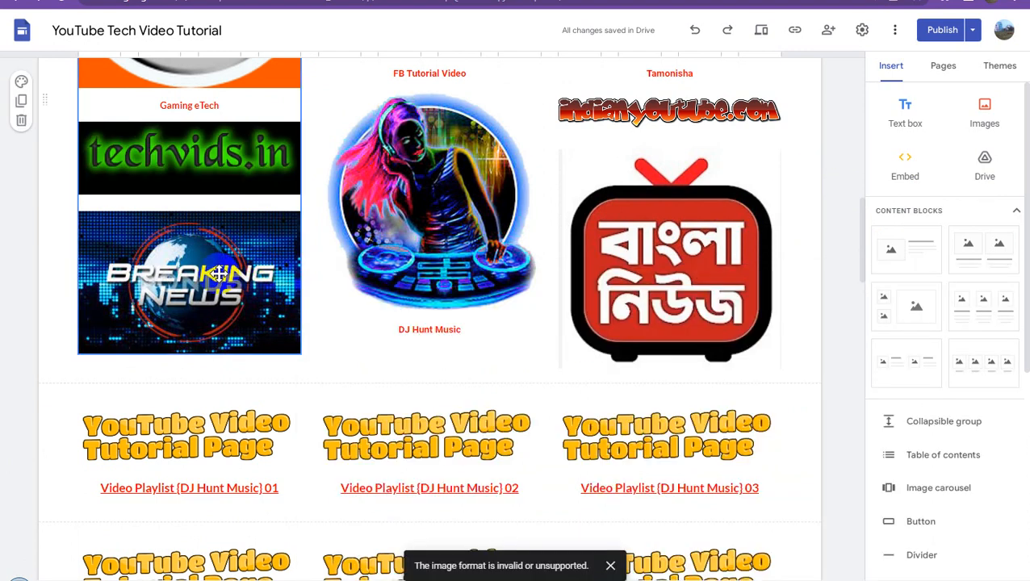
click(218, 274)
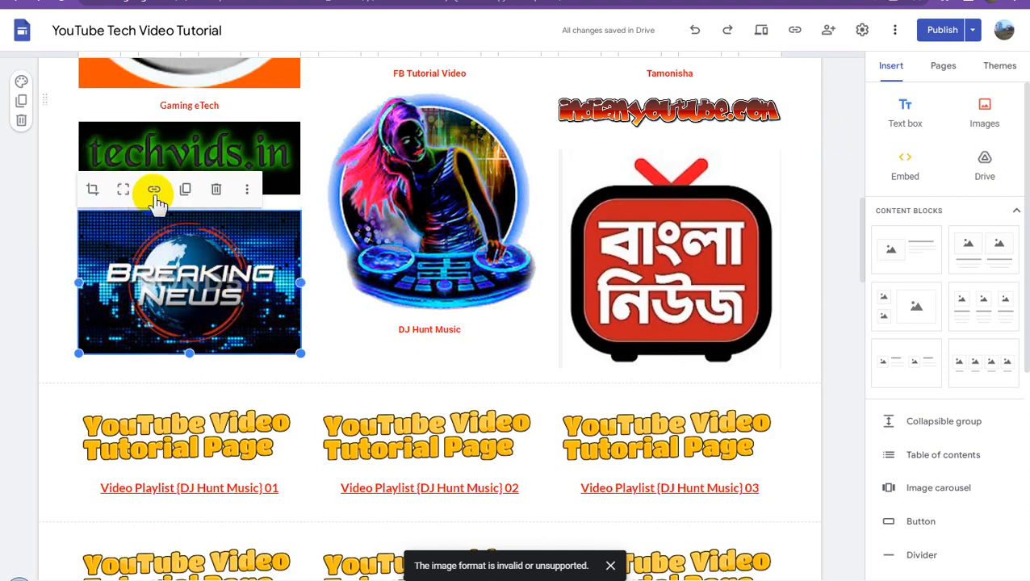
click(201, 195)
text(weddingvideography.blogspot.com/)
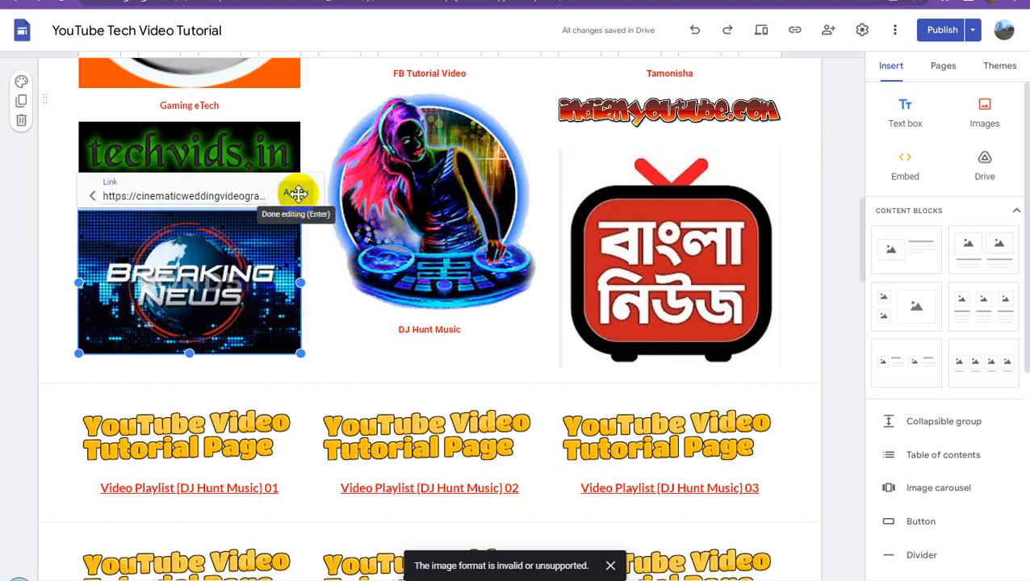
click(297, 194)
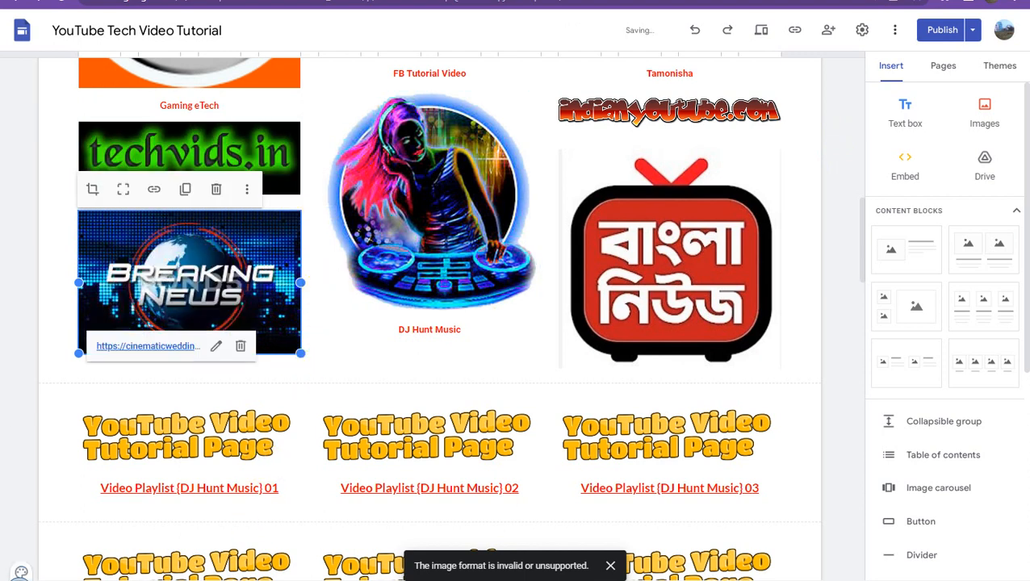
key(alt+Tab)
drag(567, 328, 311, 328)
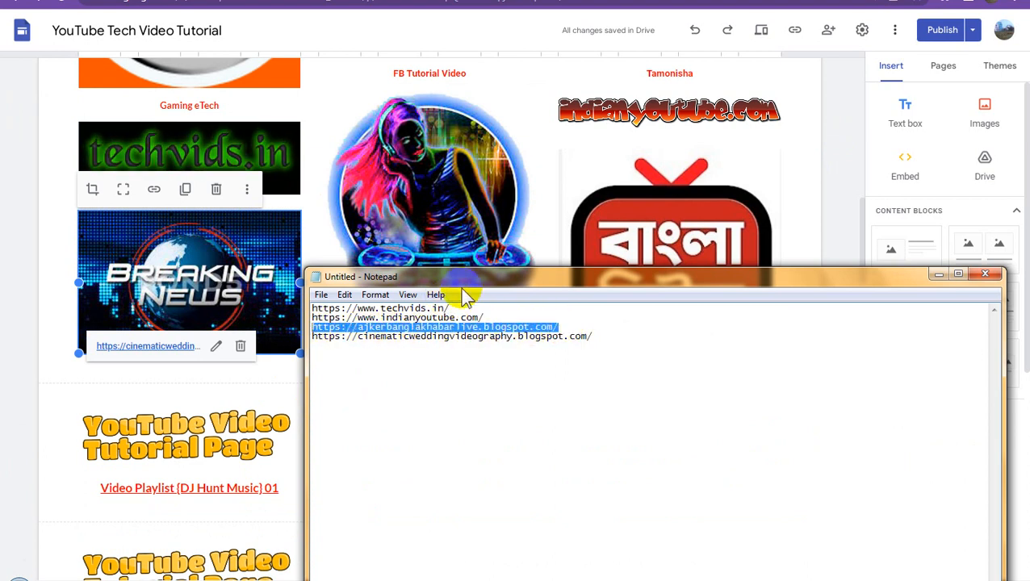
click(841, 163)
click(652, 243)
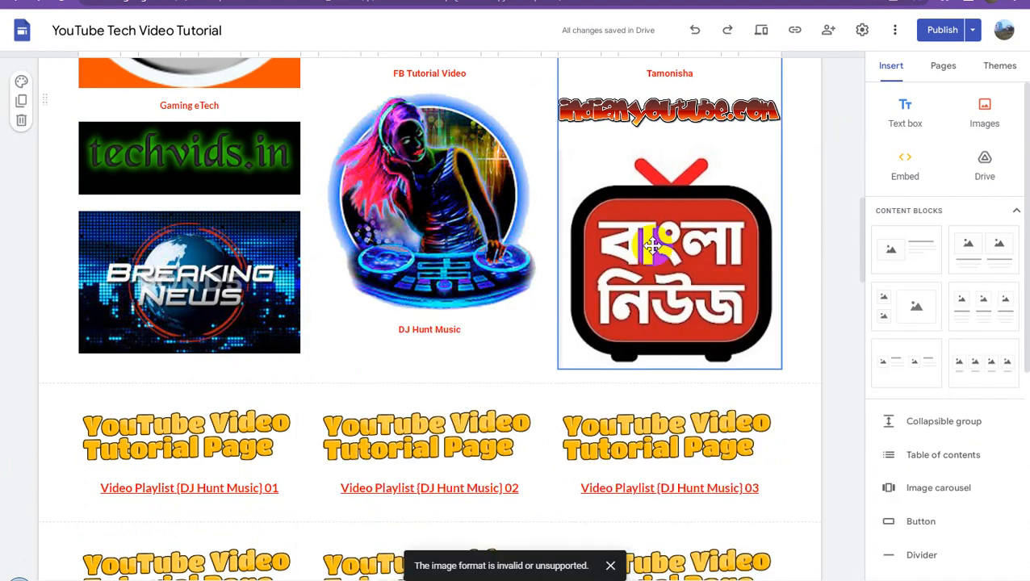
click(652, 242)
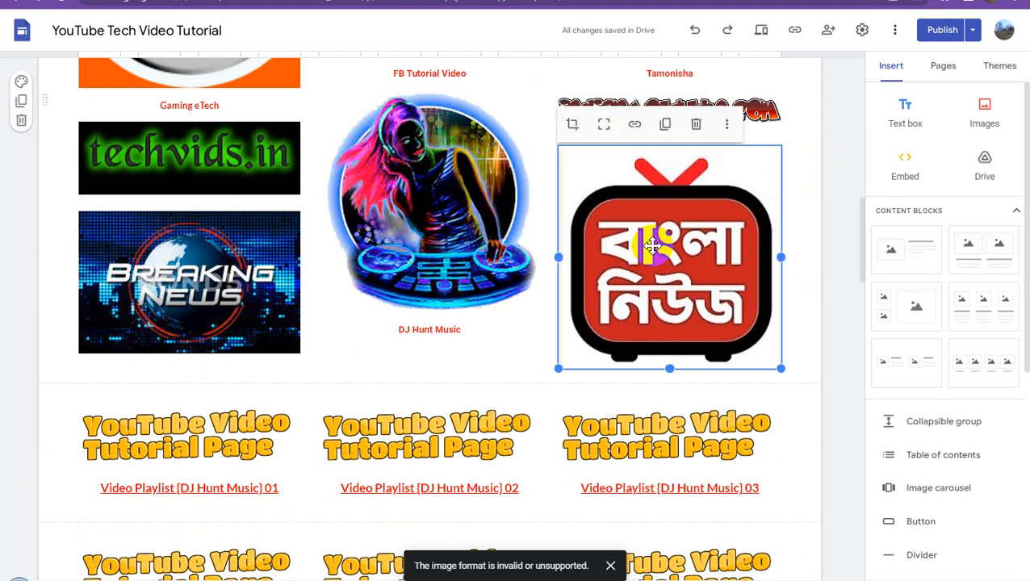
click(634, 125)
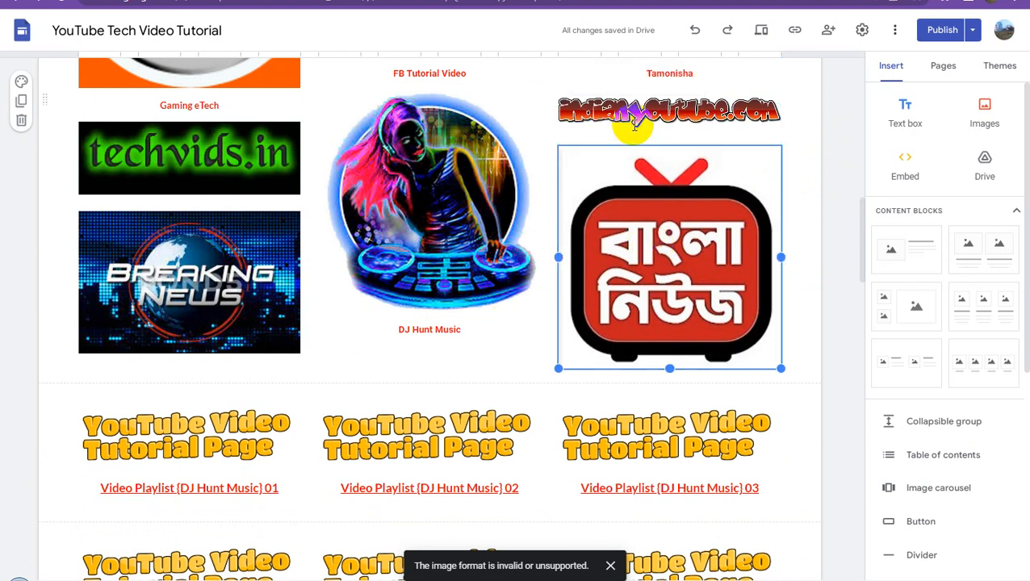
click(645, 131)
key(ctrl+v)
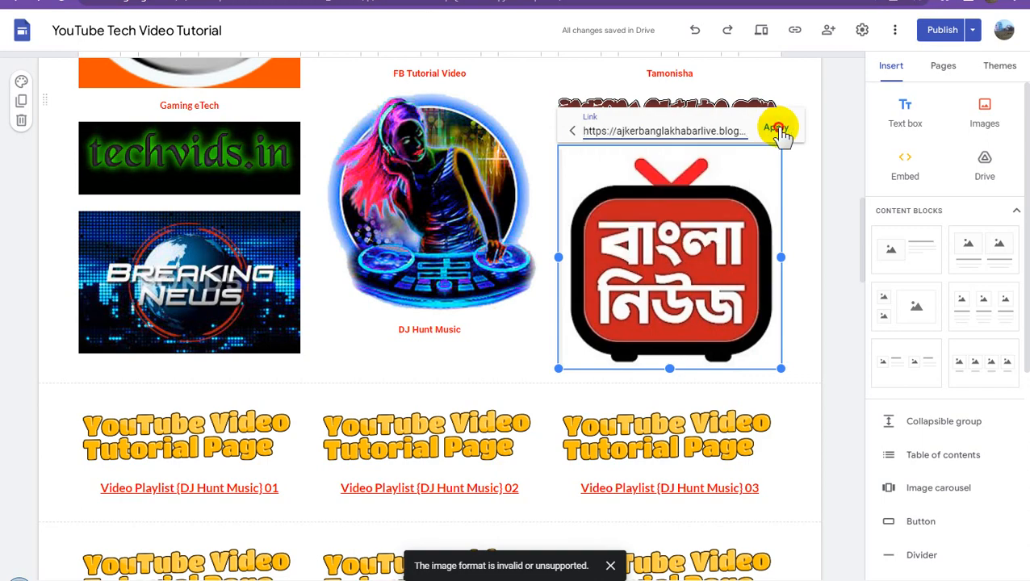
click(775, 127)
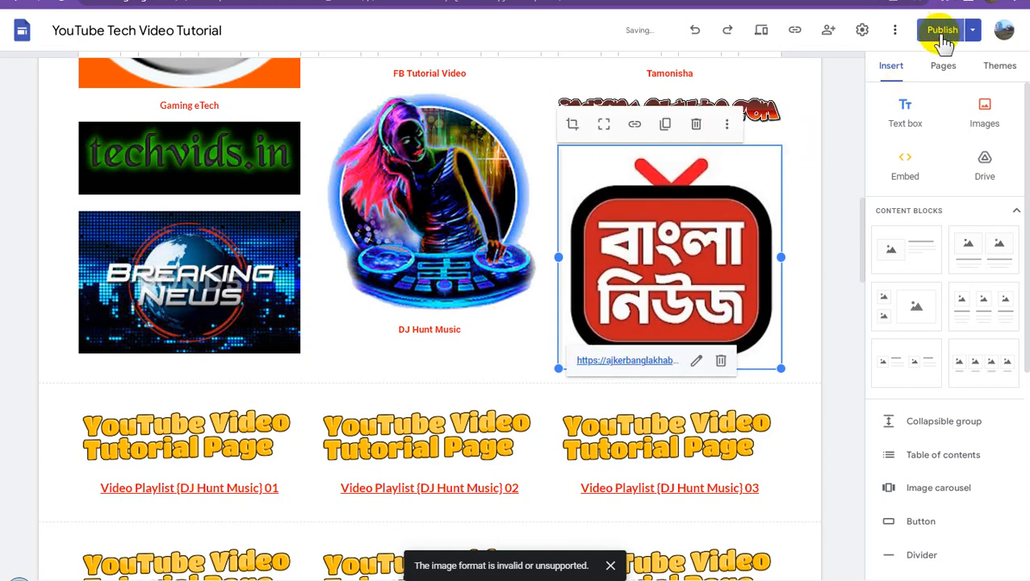
- Publish the updated Home page with the linked news images
click(944, 31)
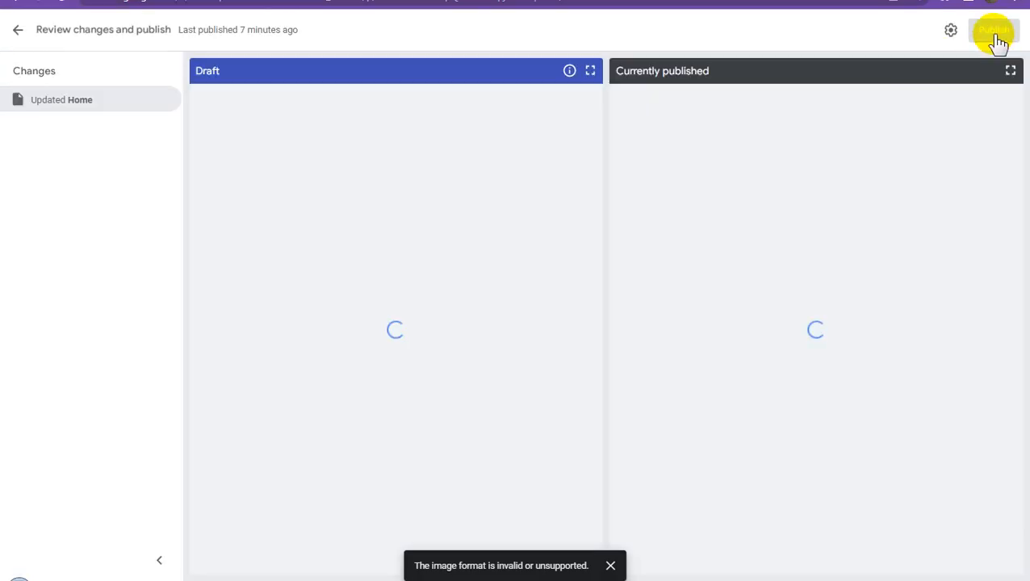
click(994, 32)
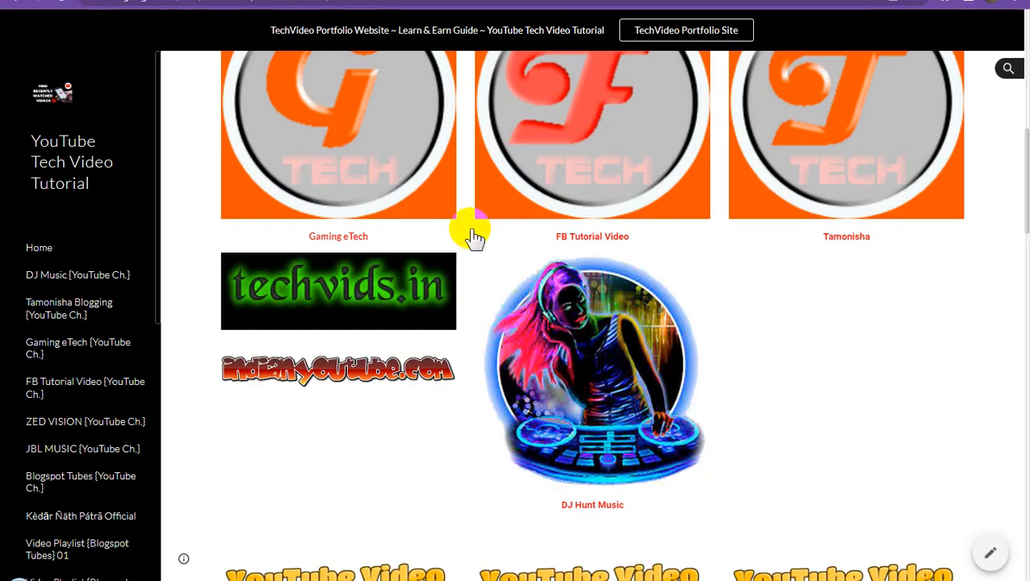
- Check the channel logos, website banners and news images on the published home page
scroll(493, 280, up, 5)
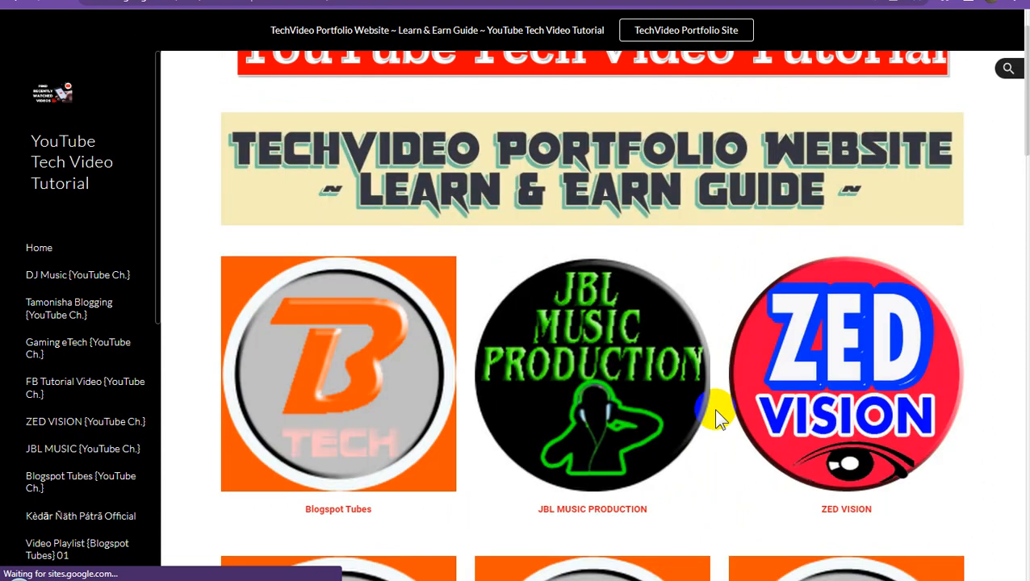
scroll(717, 410, up, 1)
scroll(718, 409, down, 3)
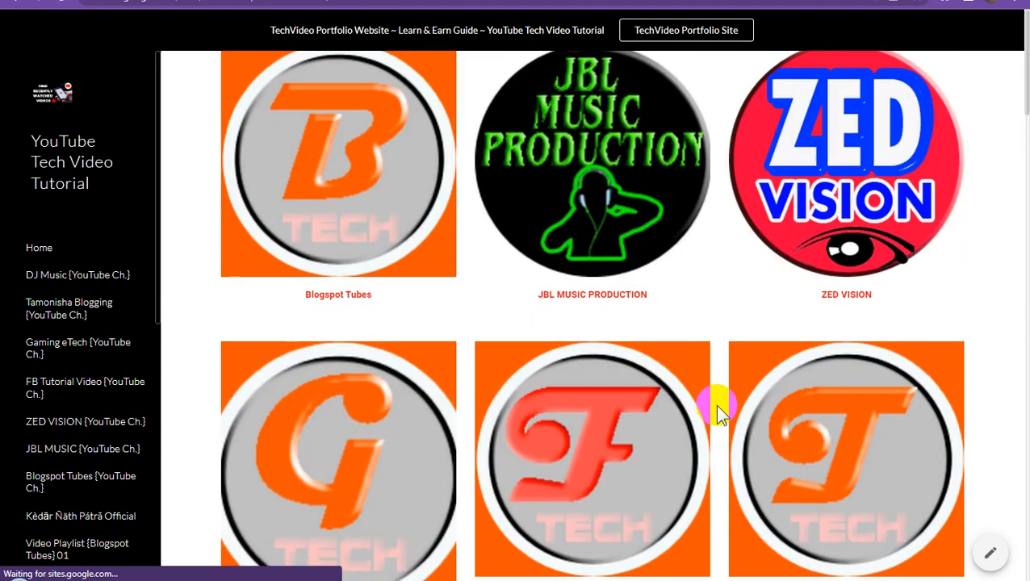
scroll(717, 410, down, 3)
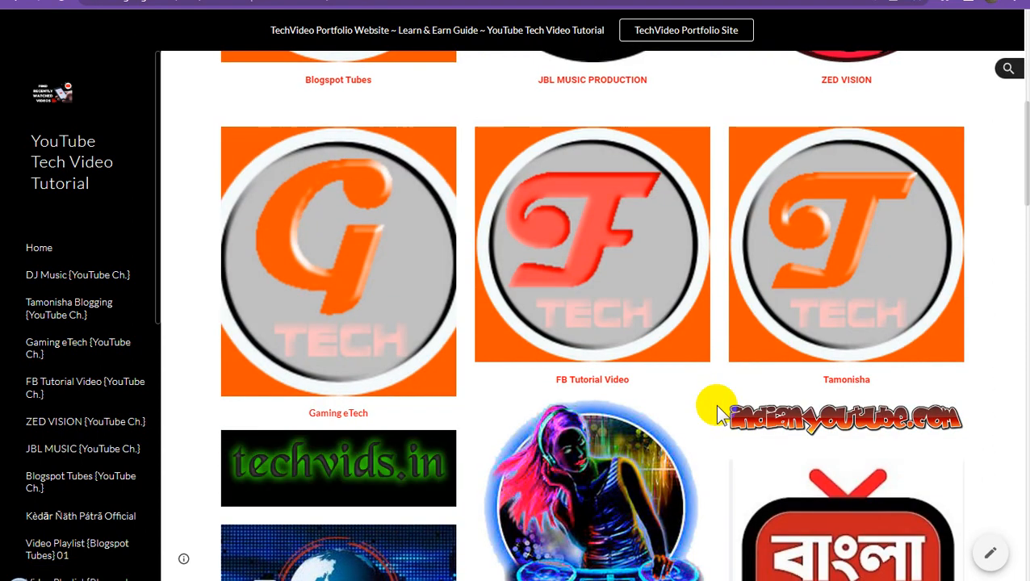
scroll(716, 410, down, 3)
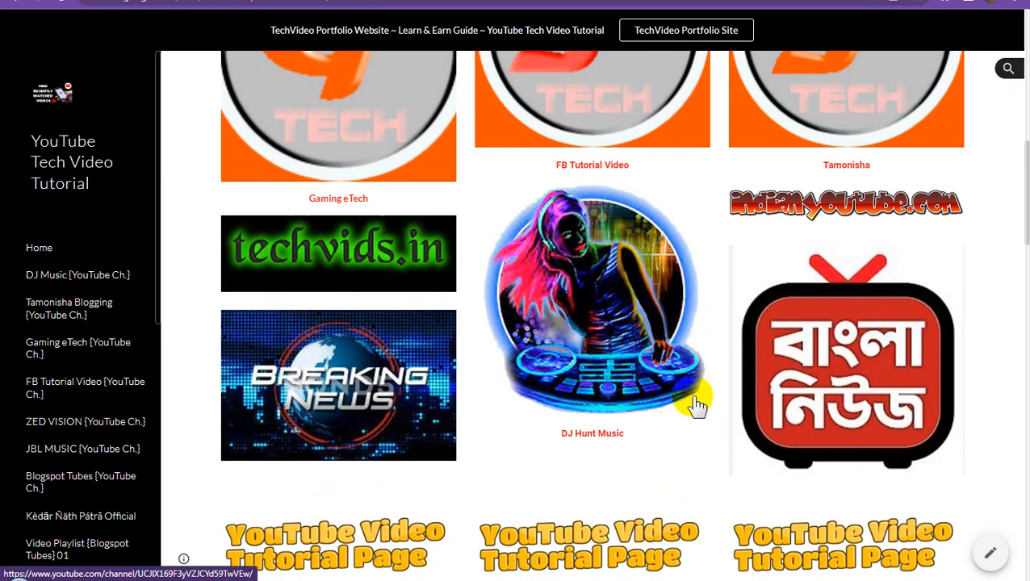
scroll(698, 406, down, 1)
scroll(697, 405, up, 3)
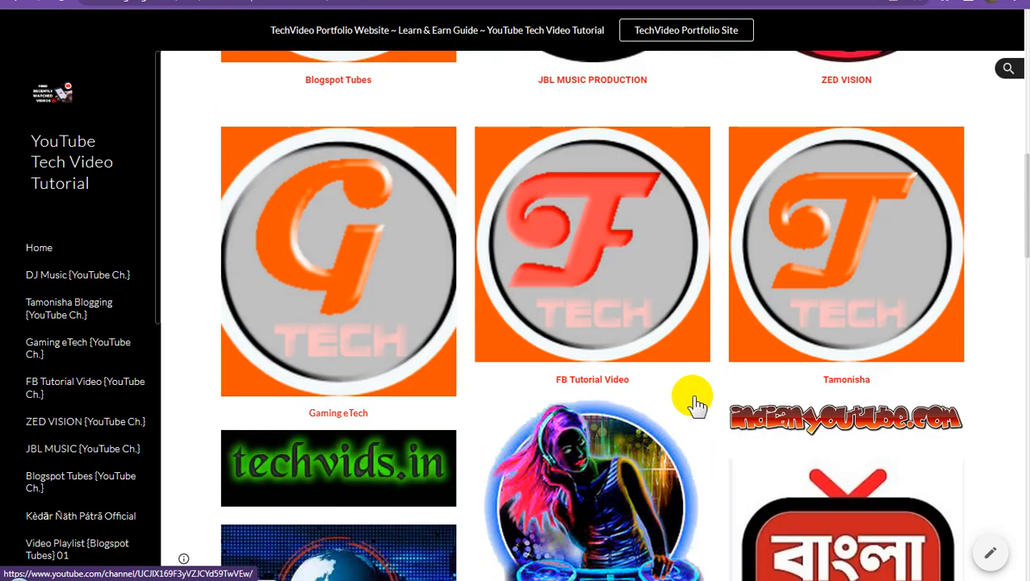